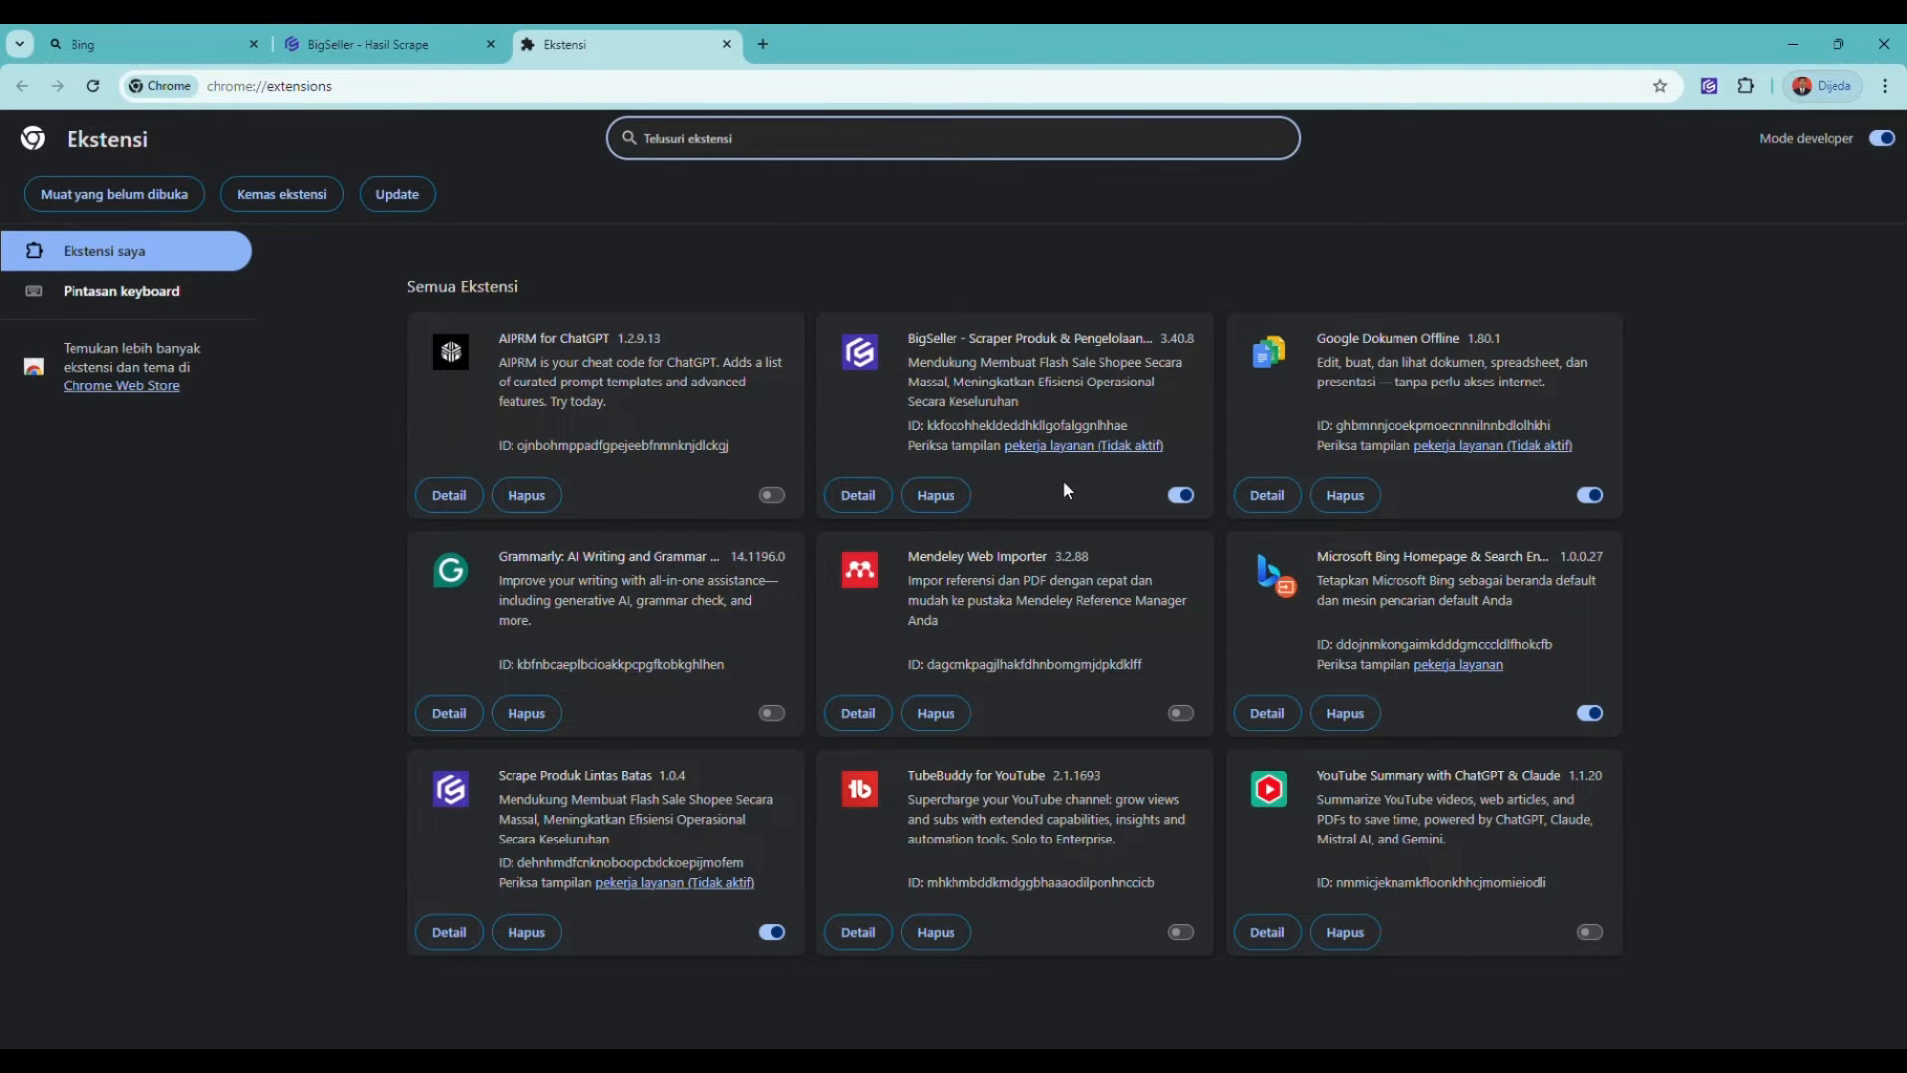
Step: Switch the BigSeller scraper and Scrape Produk Lintas Batas extensions off and back on
left_click(1182, 497)
left_click(1182, 496)
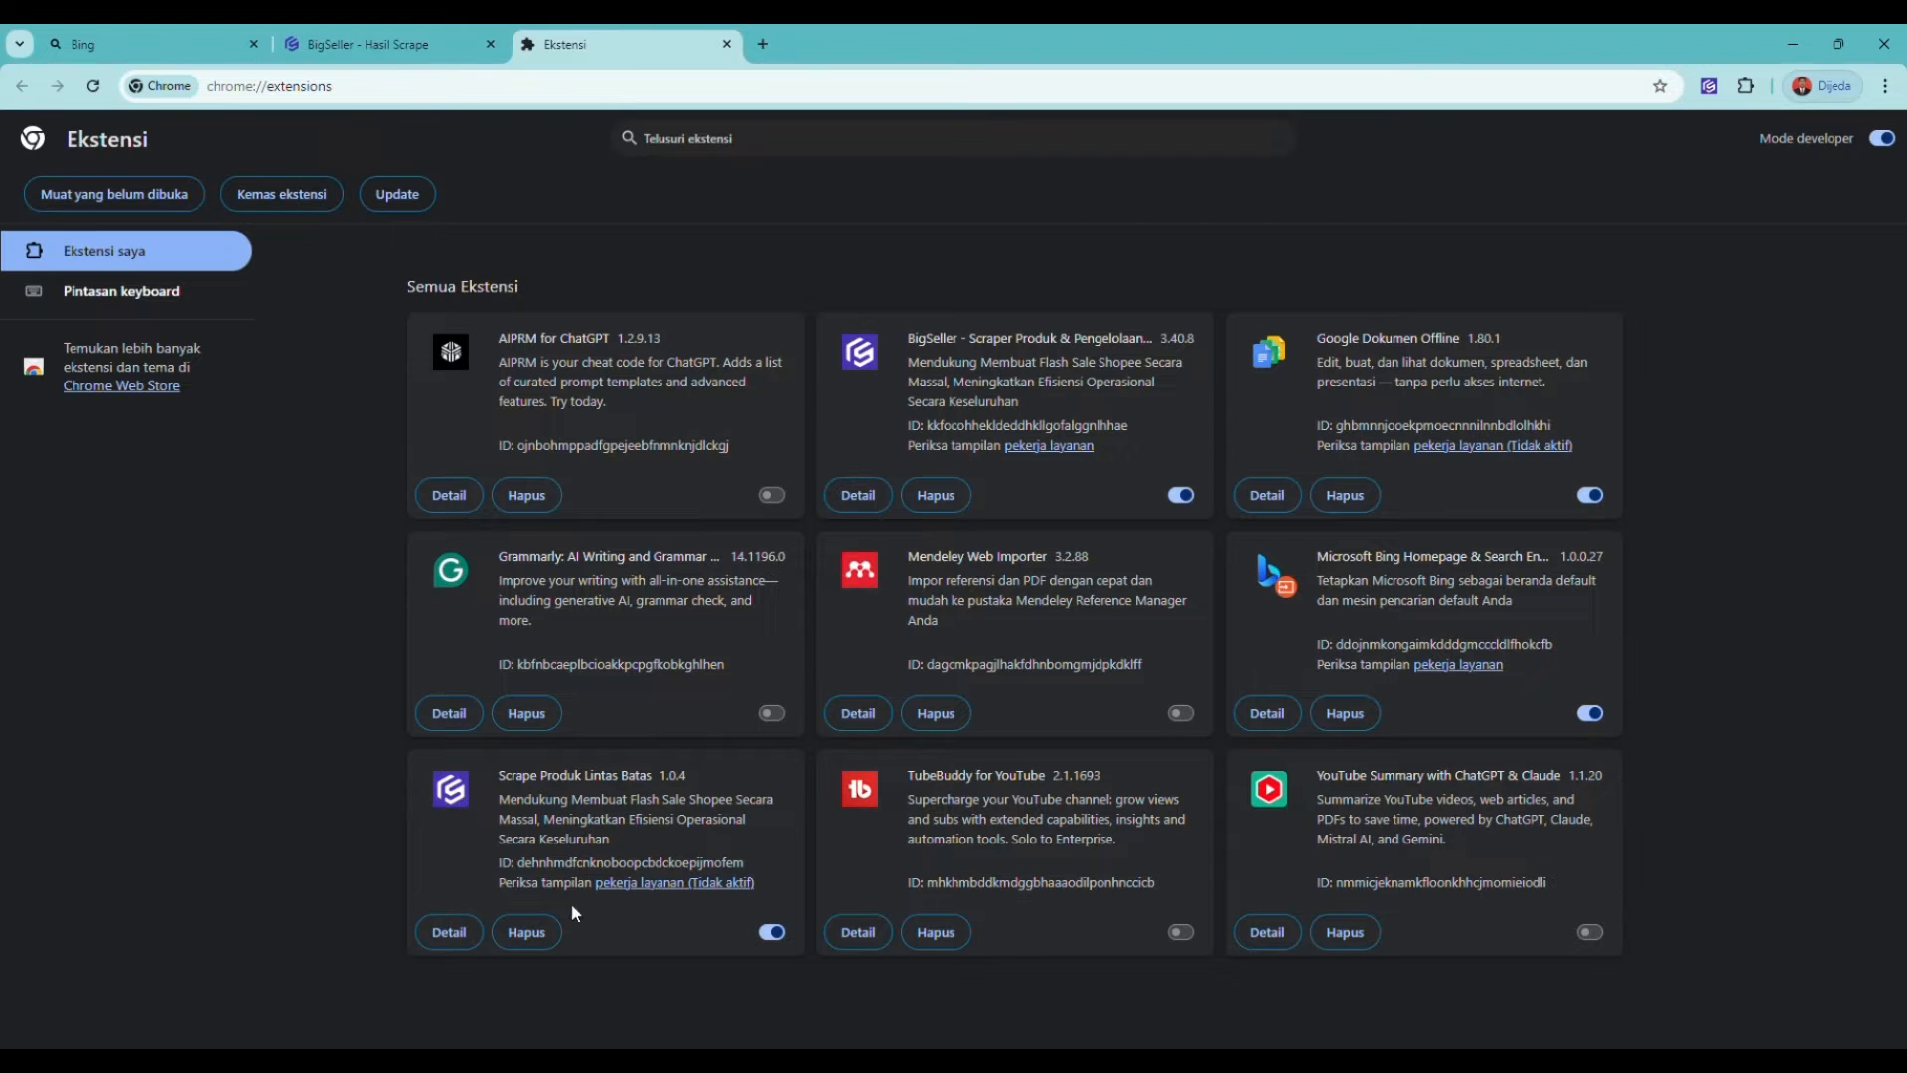
left_click(772, 932)
left_click(772, 932)
Step: Open shopee.co.id in a new tab and dismiss the promotional pop-up
left_click(762, 44)
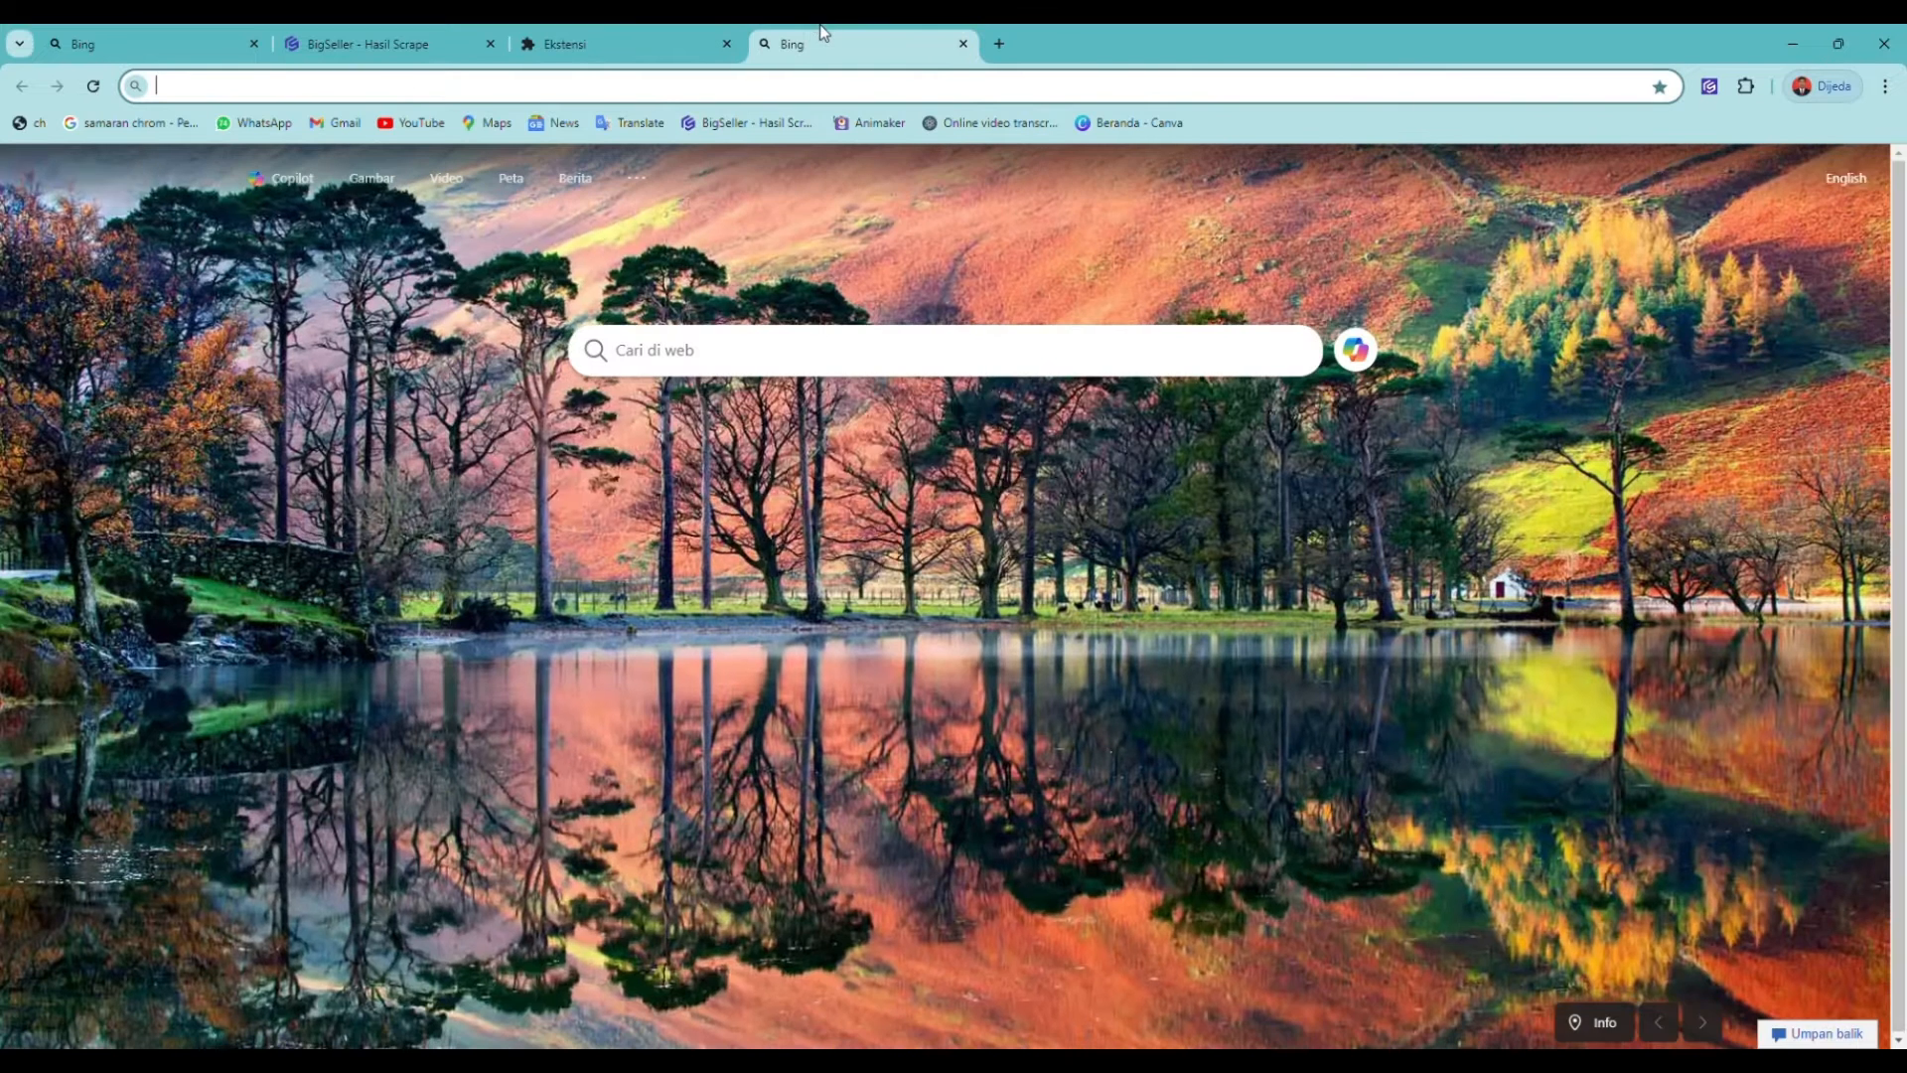
type("shopee.co.id")
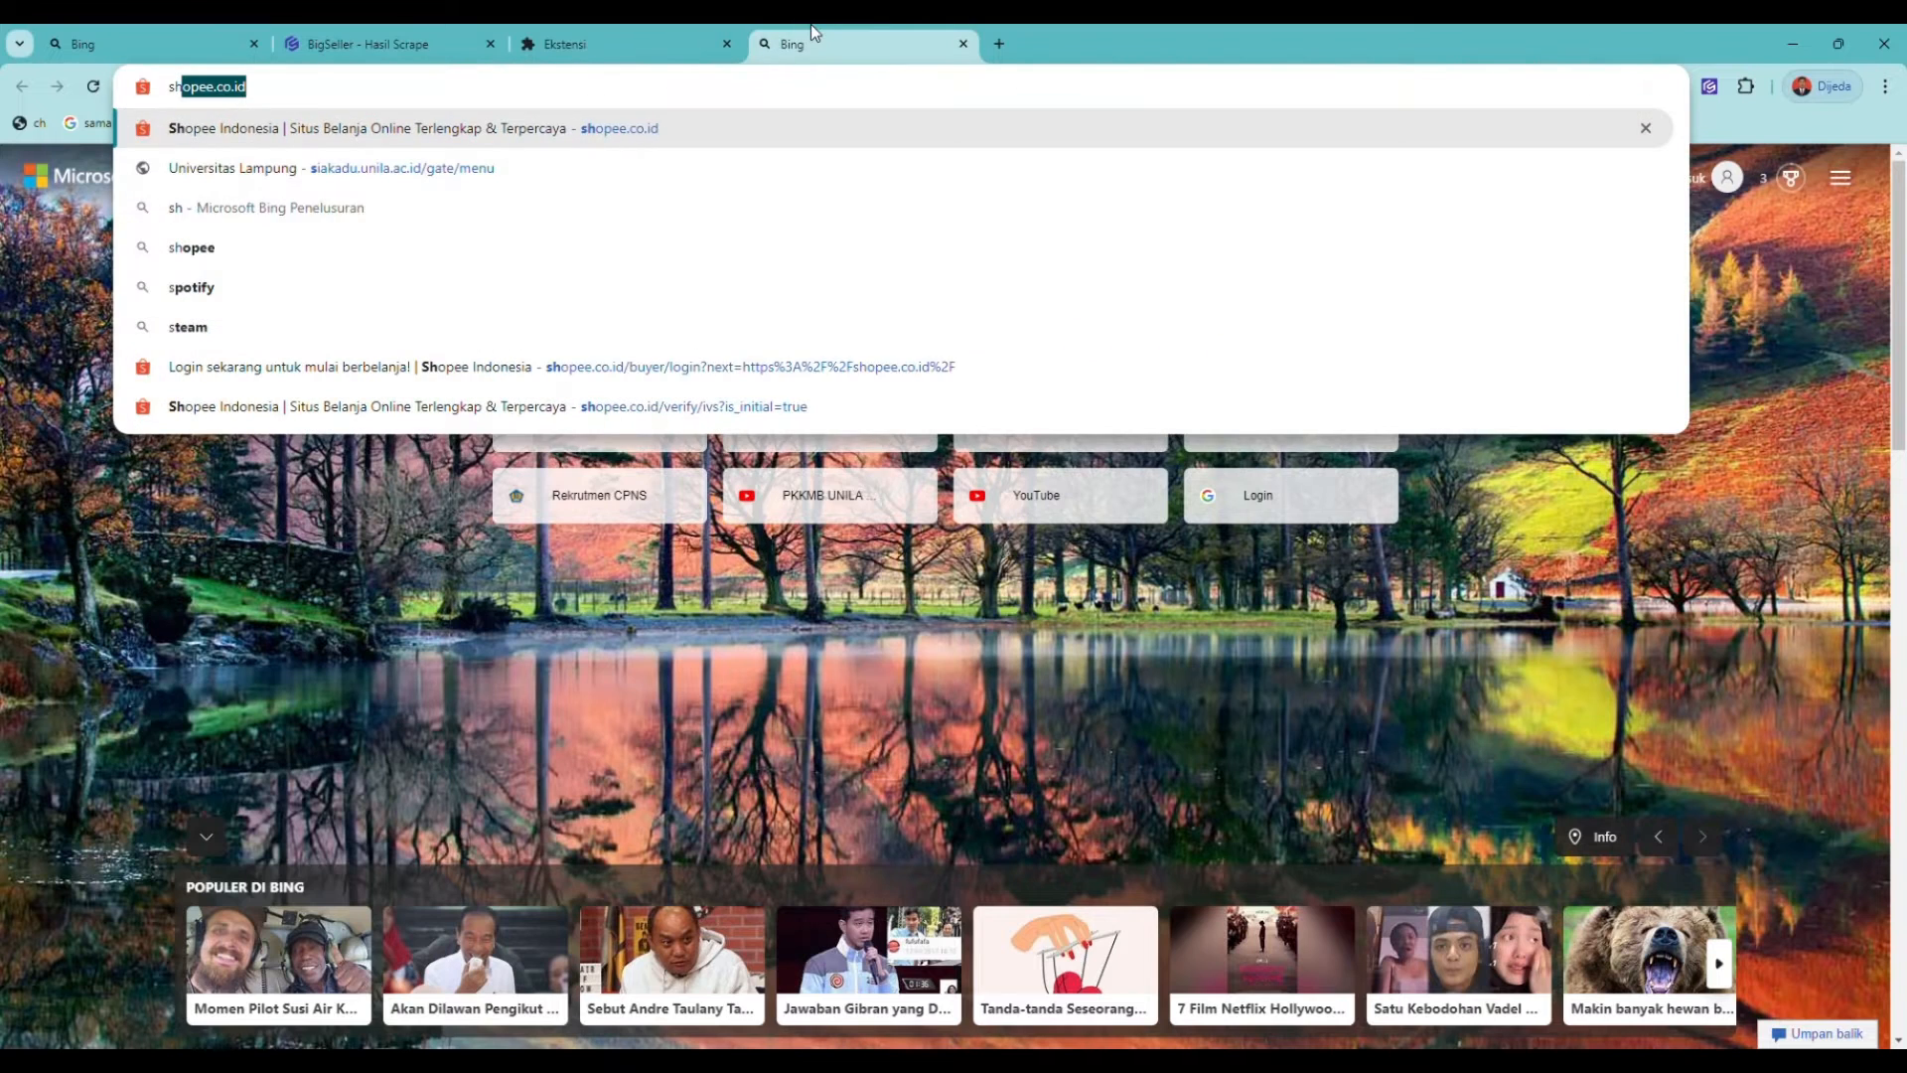
key("Return")
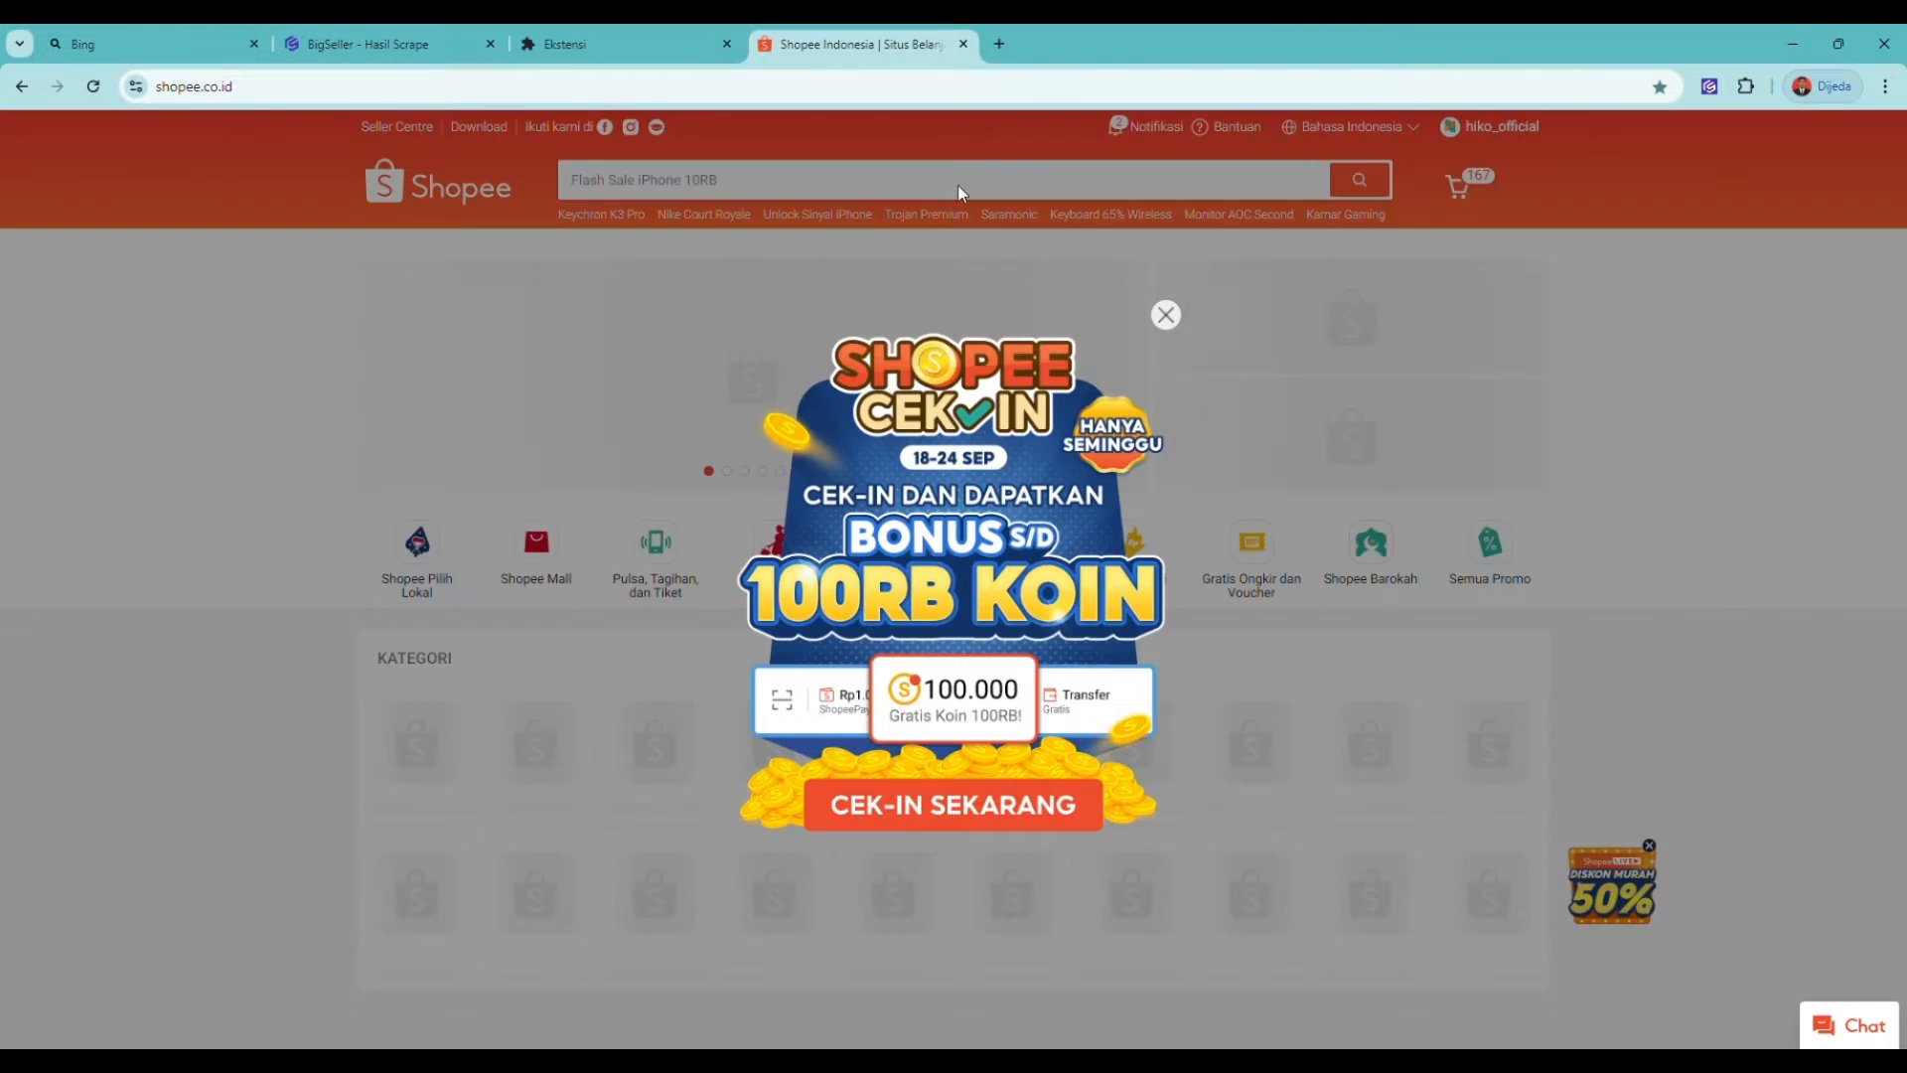
left_click(1166, 315)
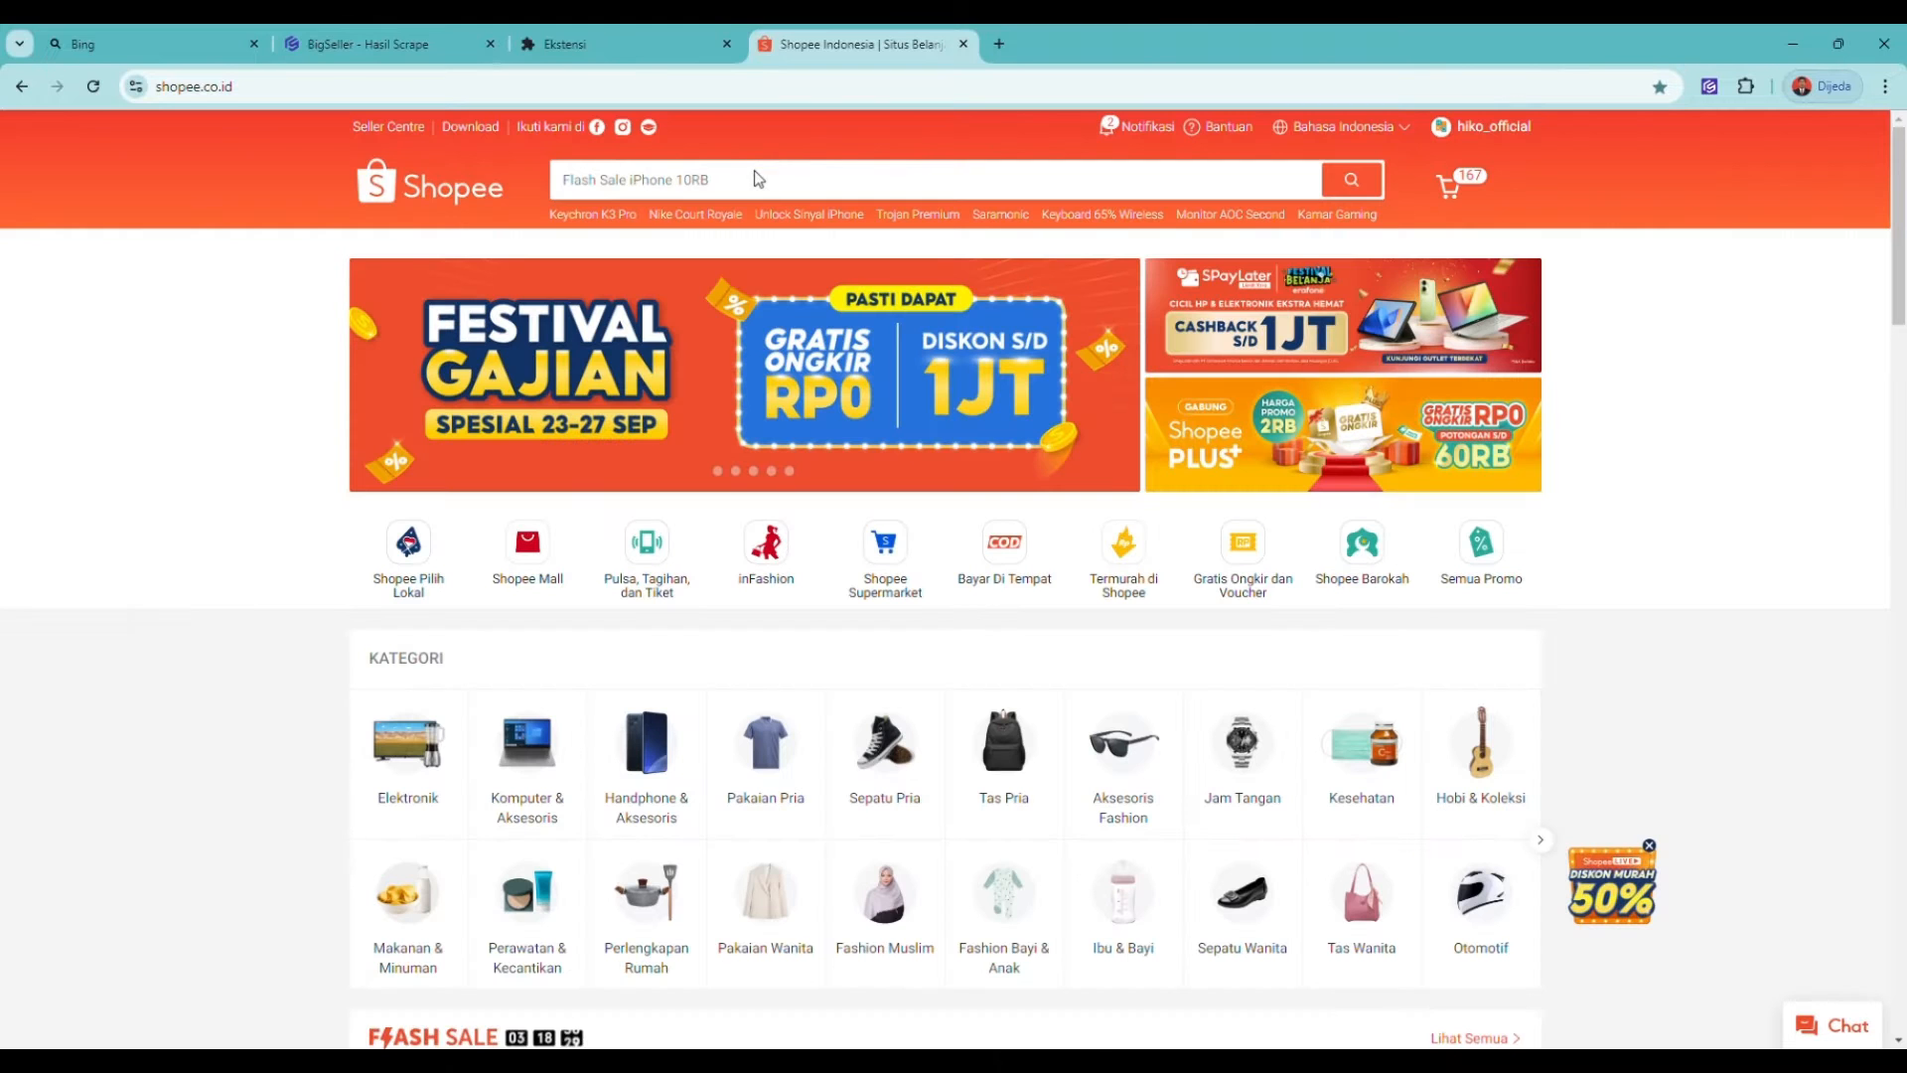
Step: Try to scrape the adidas Sepatu Response Super 2.0 shoe from the Shopee recommendations to BigSeller
left_click(757, 179)
scroll(1609, 363, "down", 4)
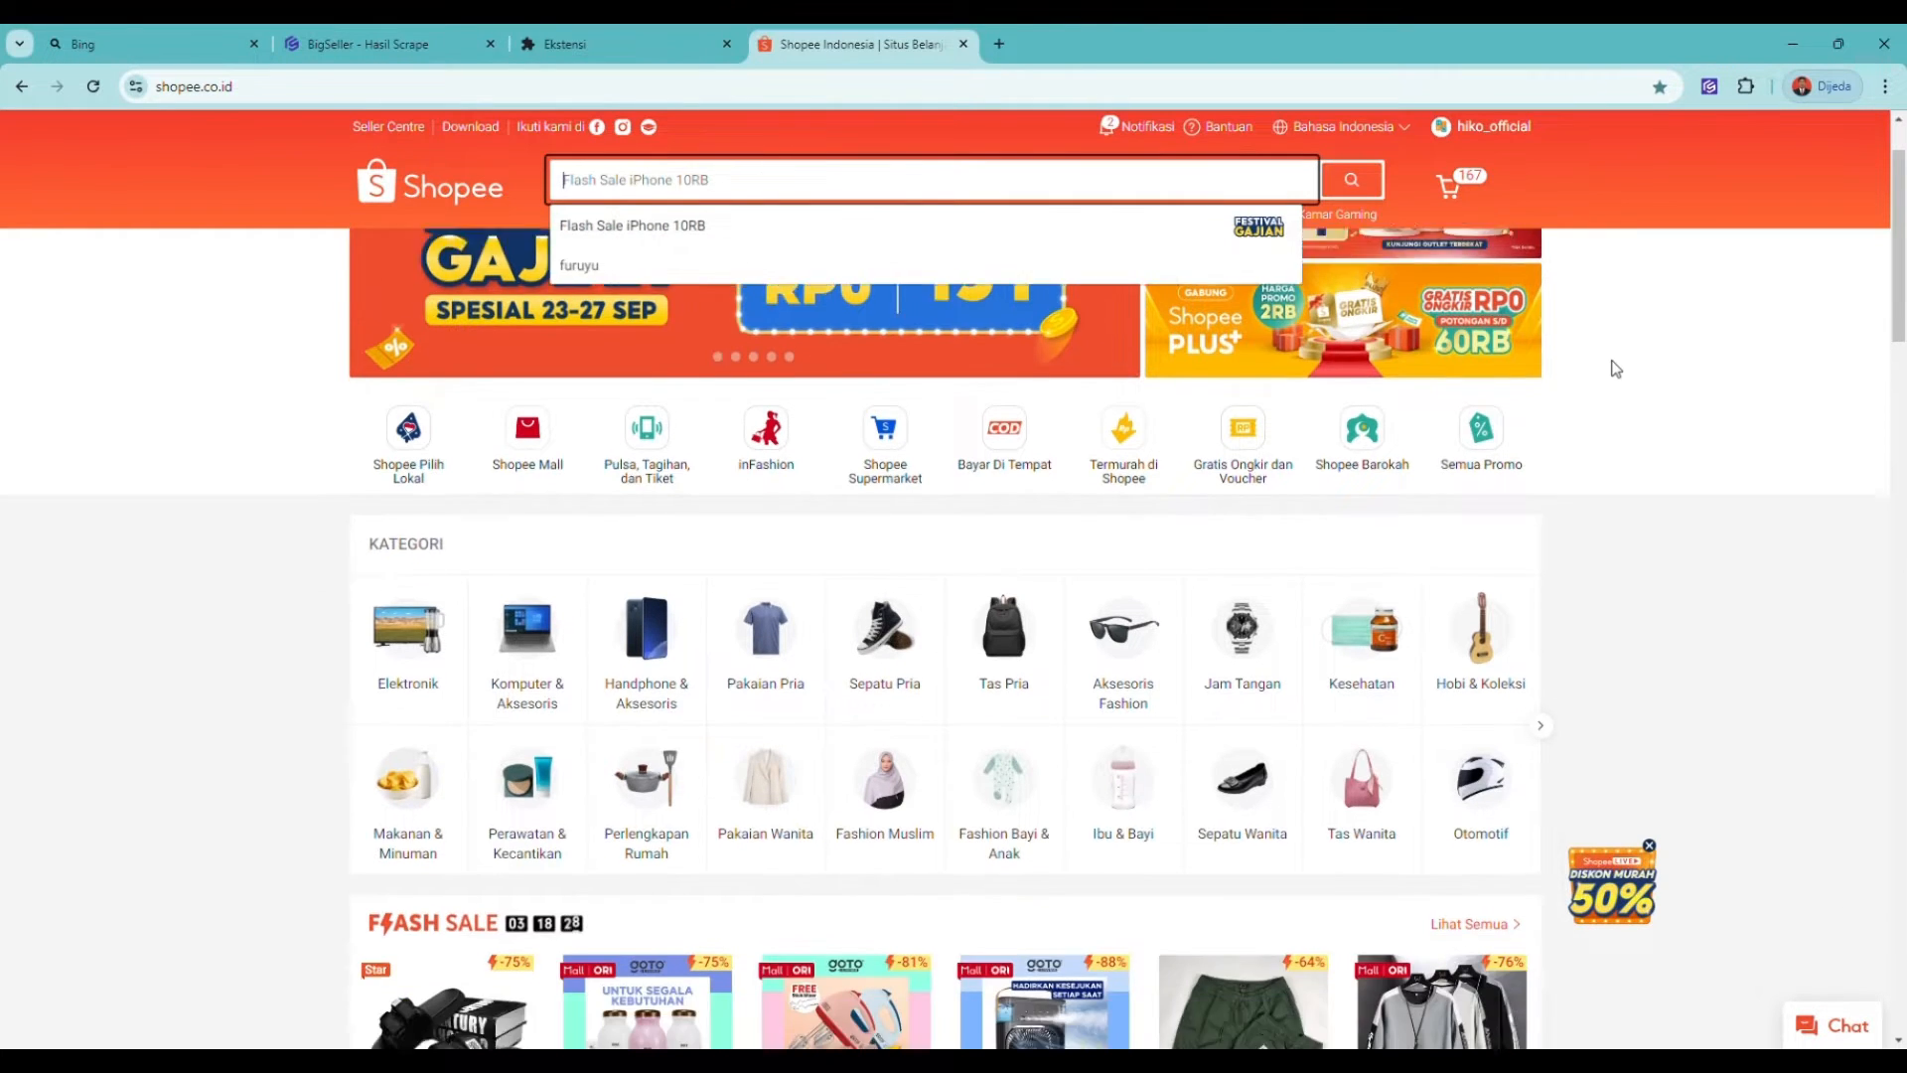
scroll(1589, 343, "down", 4)
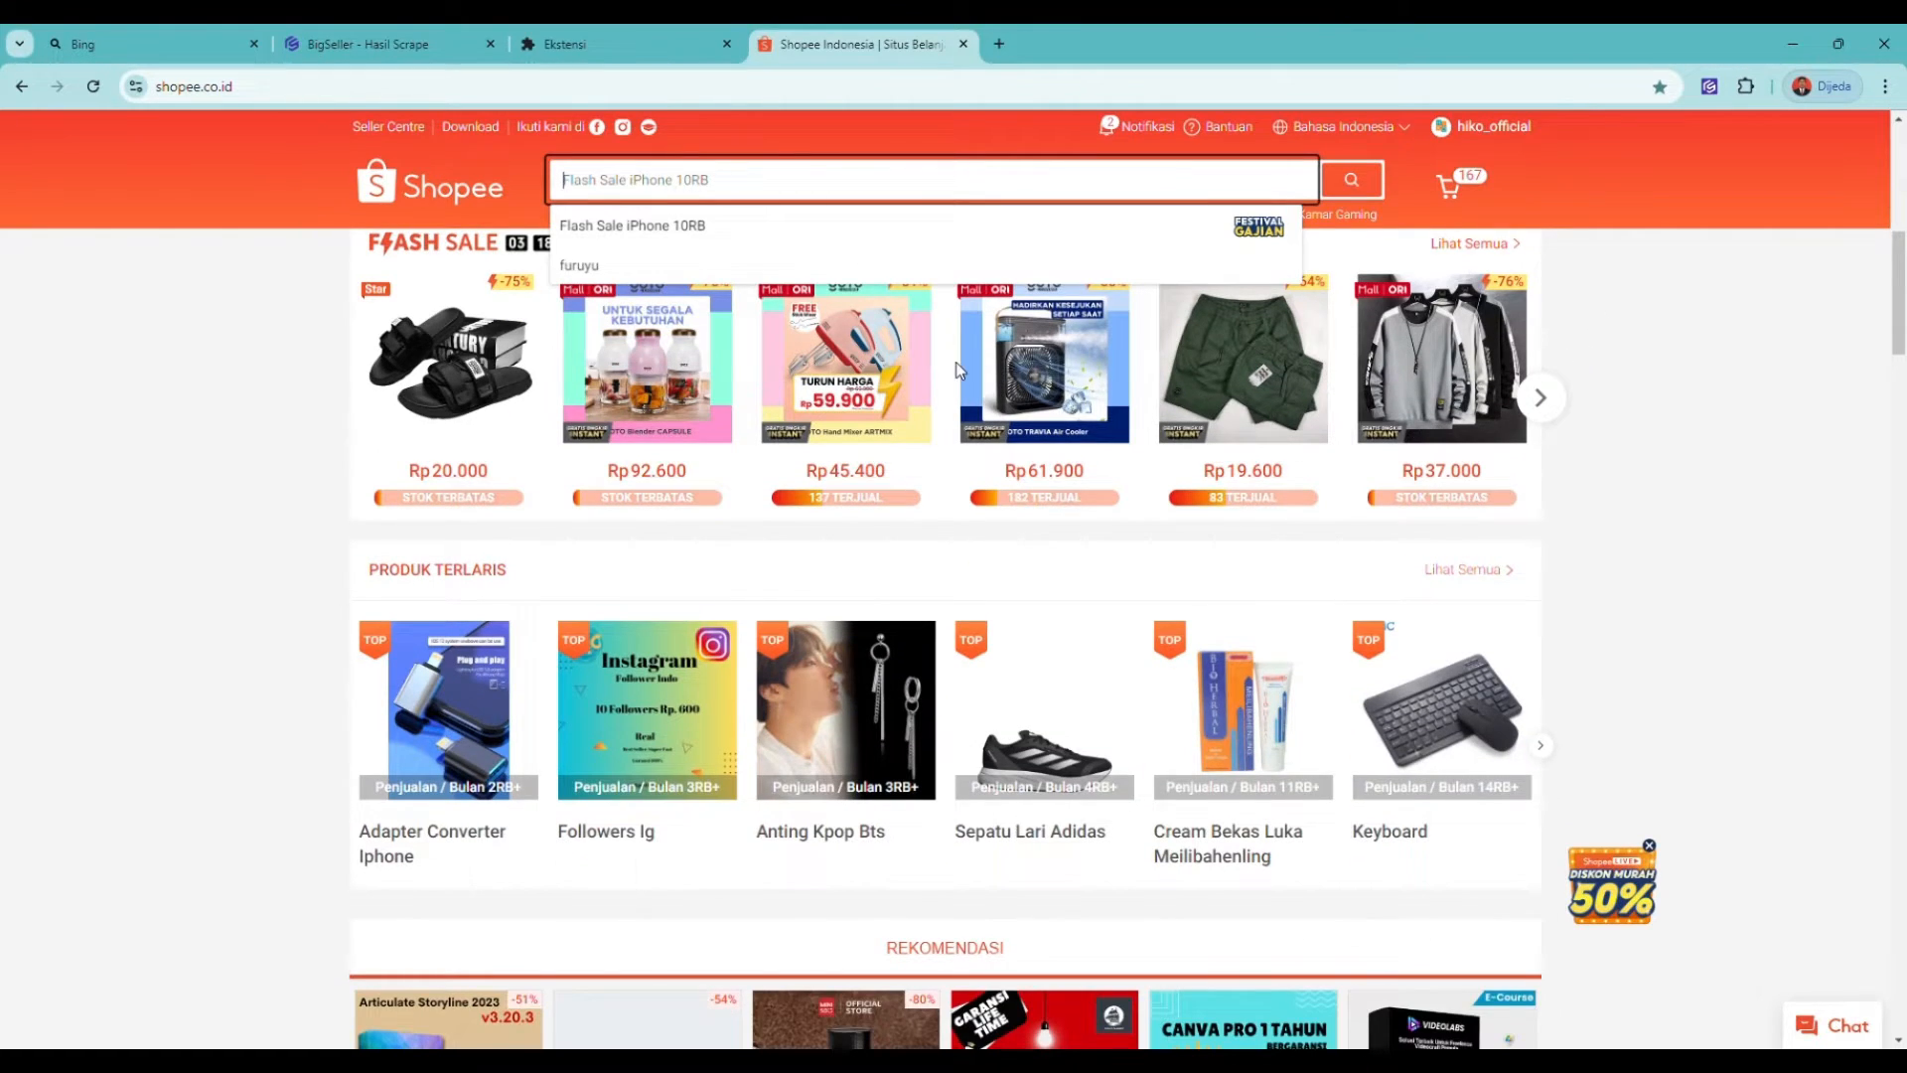
scroll(959, 372, "down", 5)
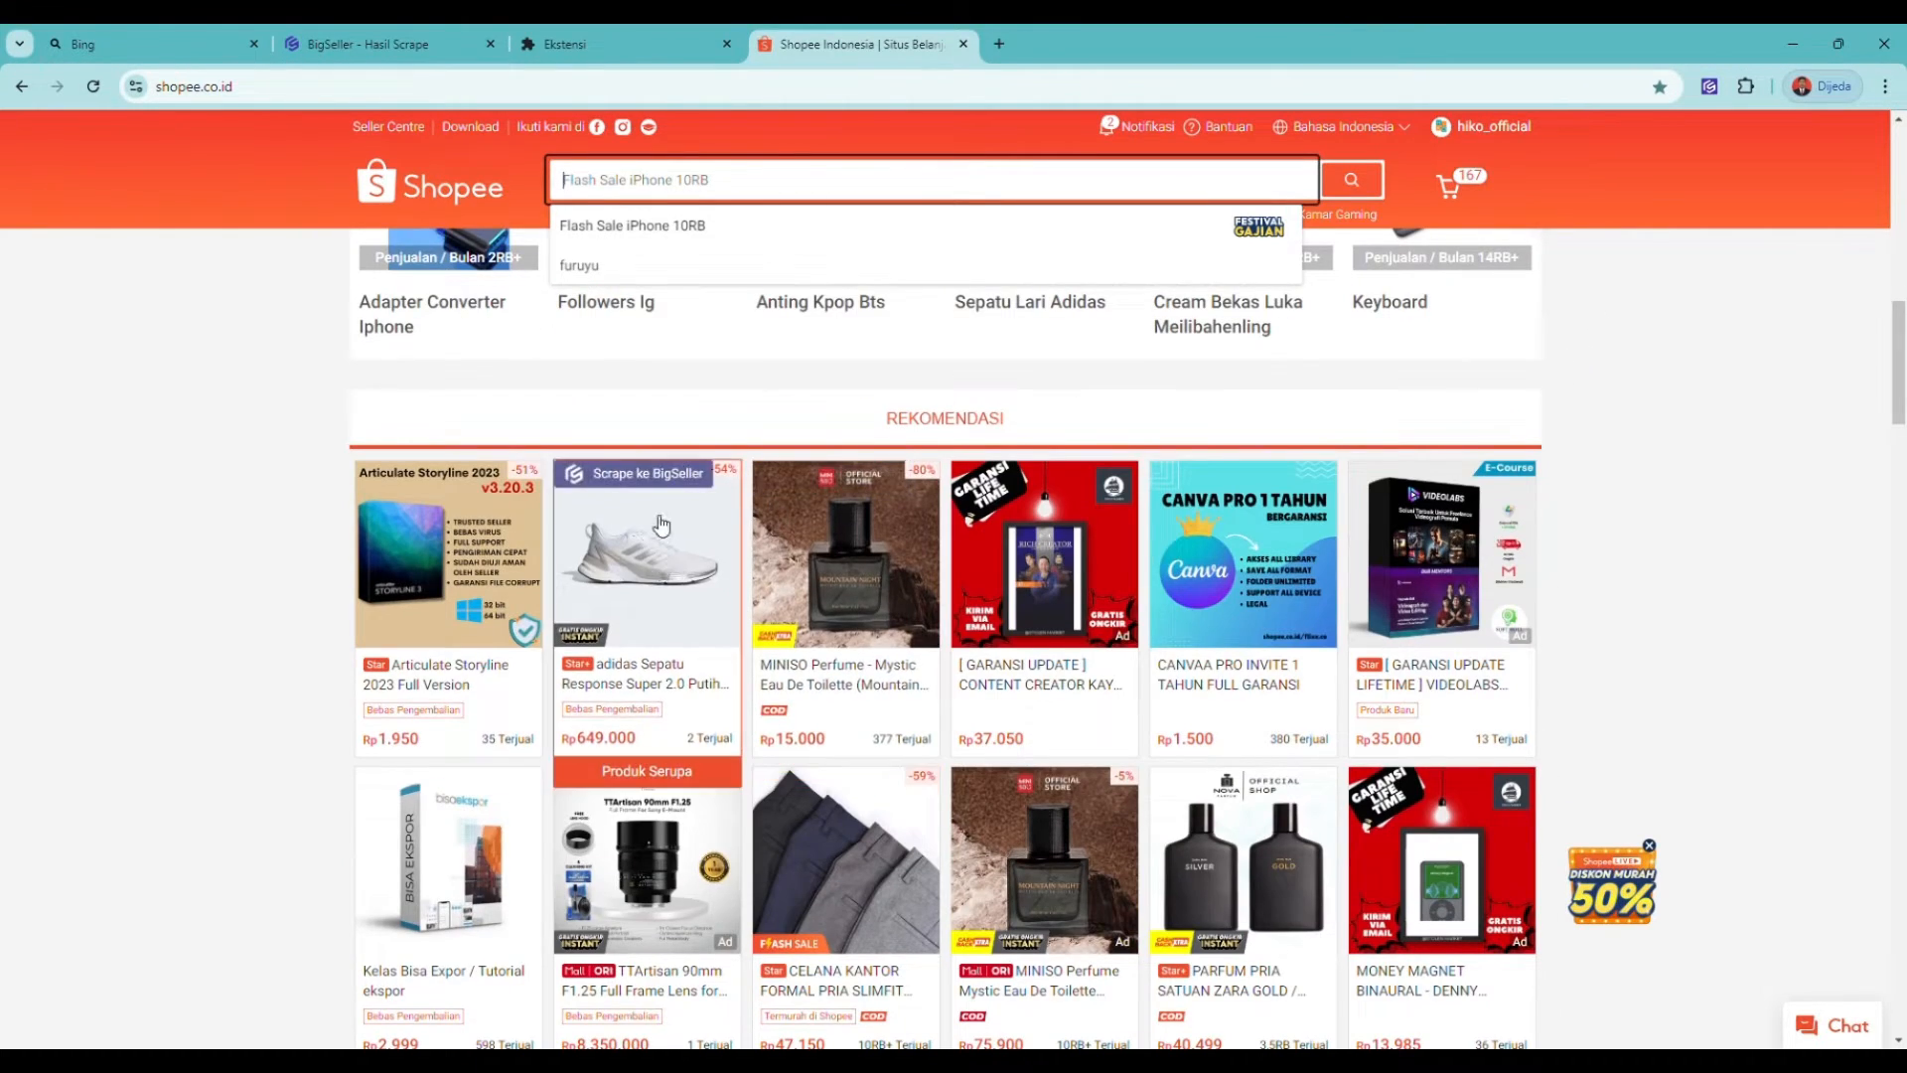
left_click(656, 477)
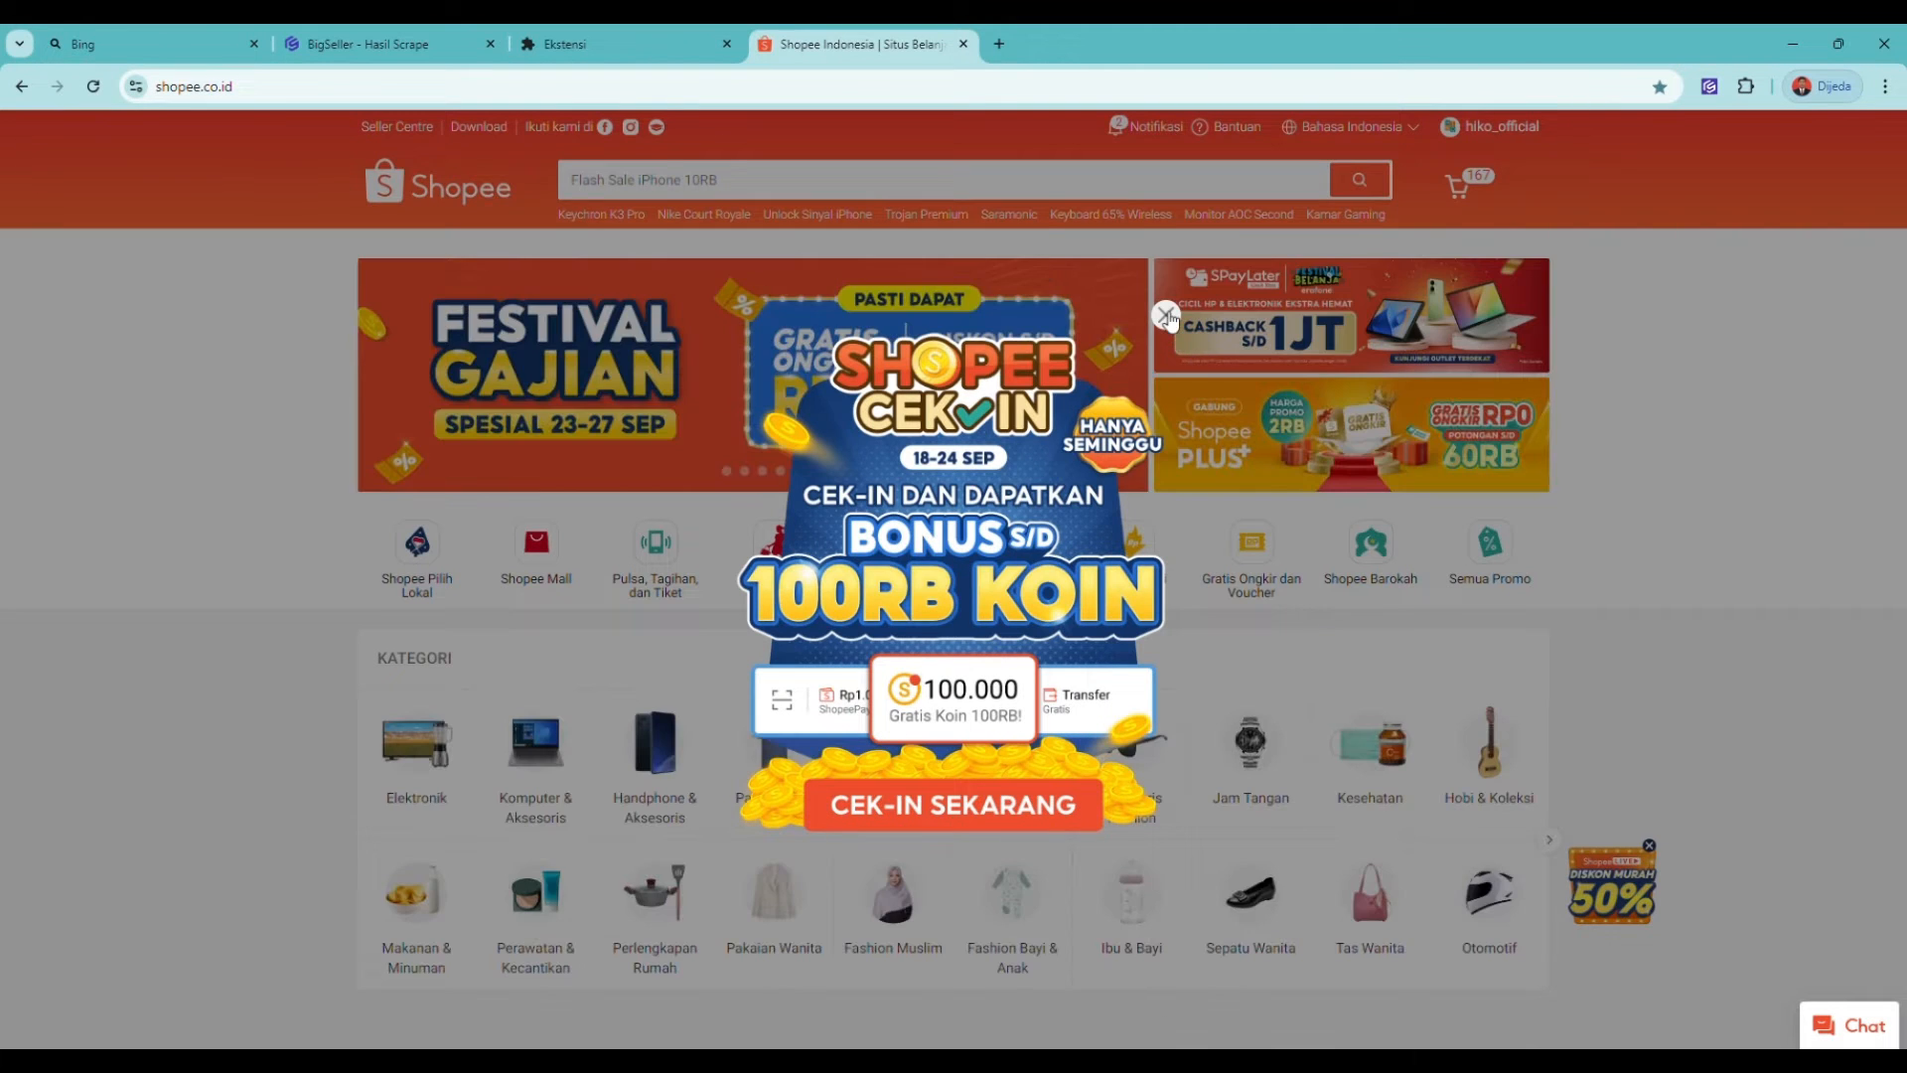
Step: Dismiss the promotional pop-up and scrape the adidas Sepatu Response Super 2.0 shoe from the recommendations to BigSeller
left_click(1167, 316)
left_click(755, 179)
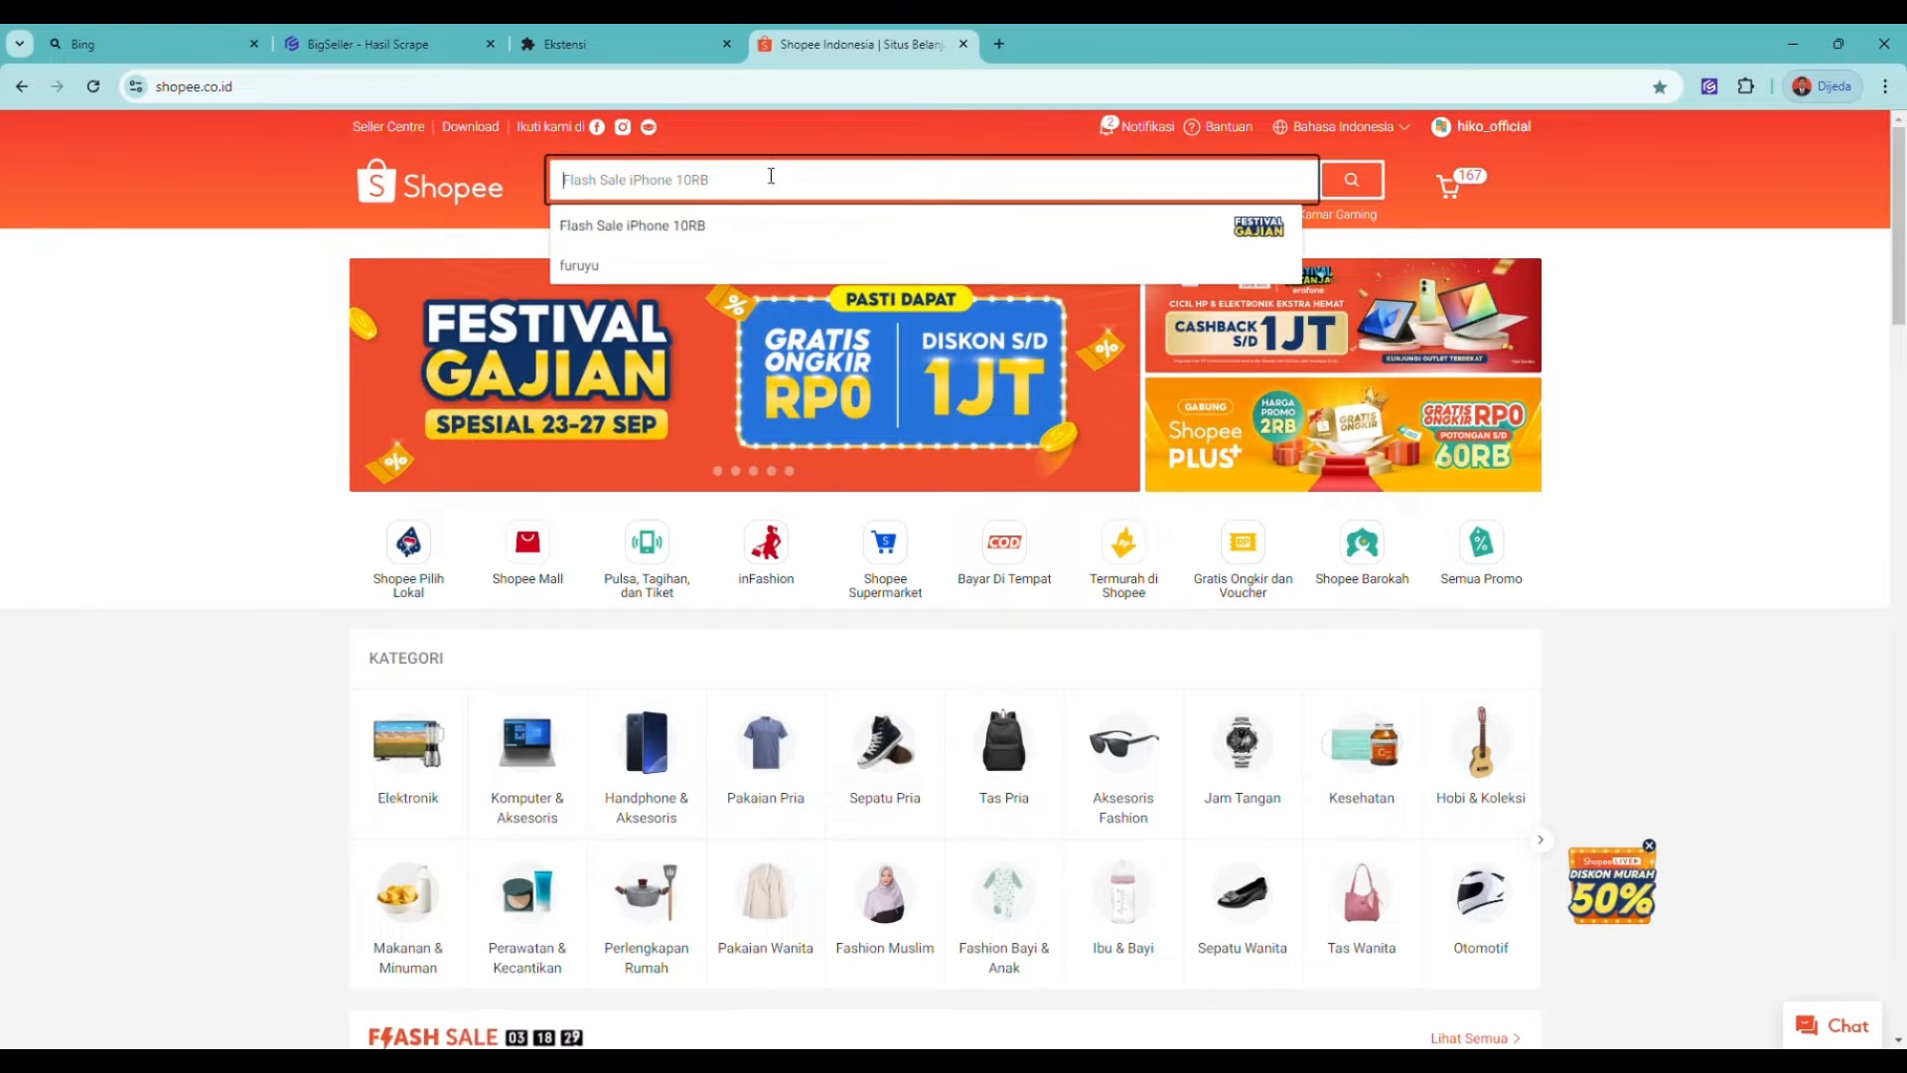
scroll(1596, 374, "down", 6)
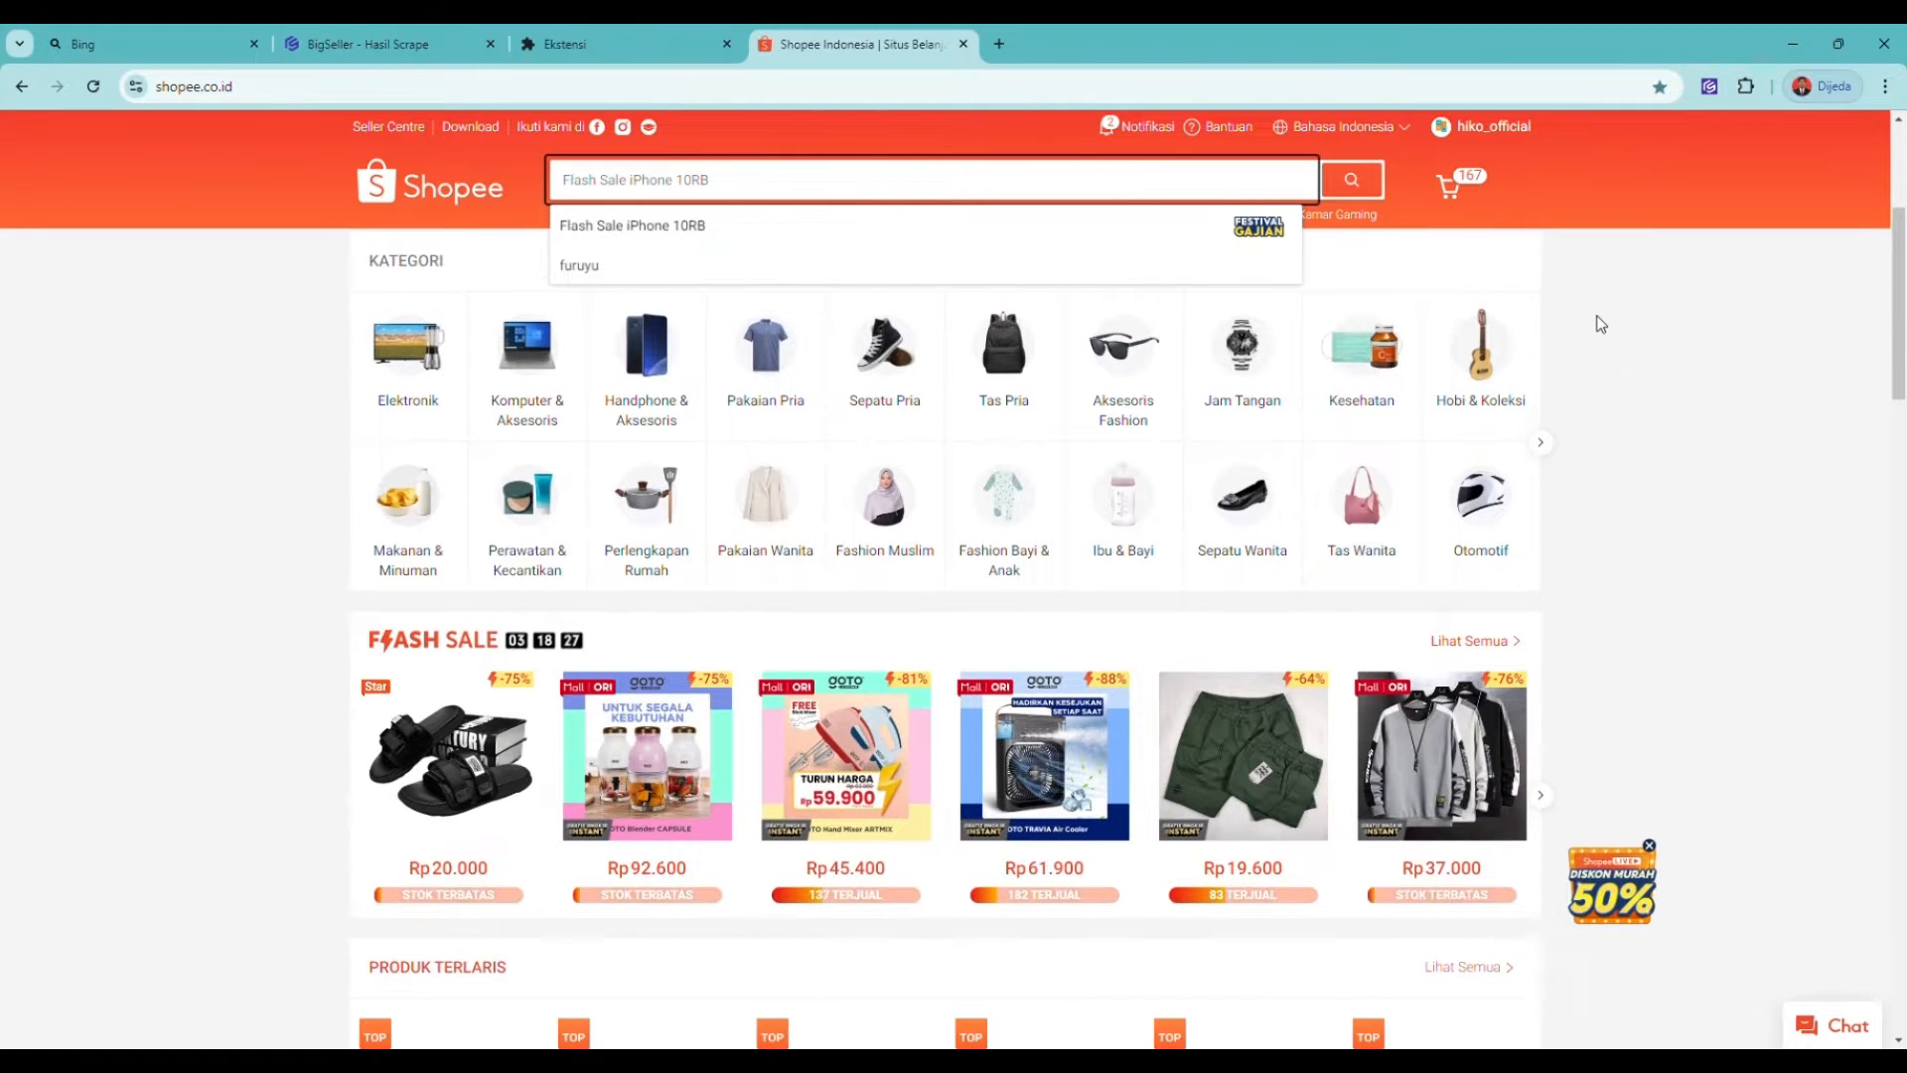
scroll(1594, 348, "down", 2)
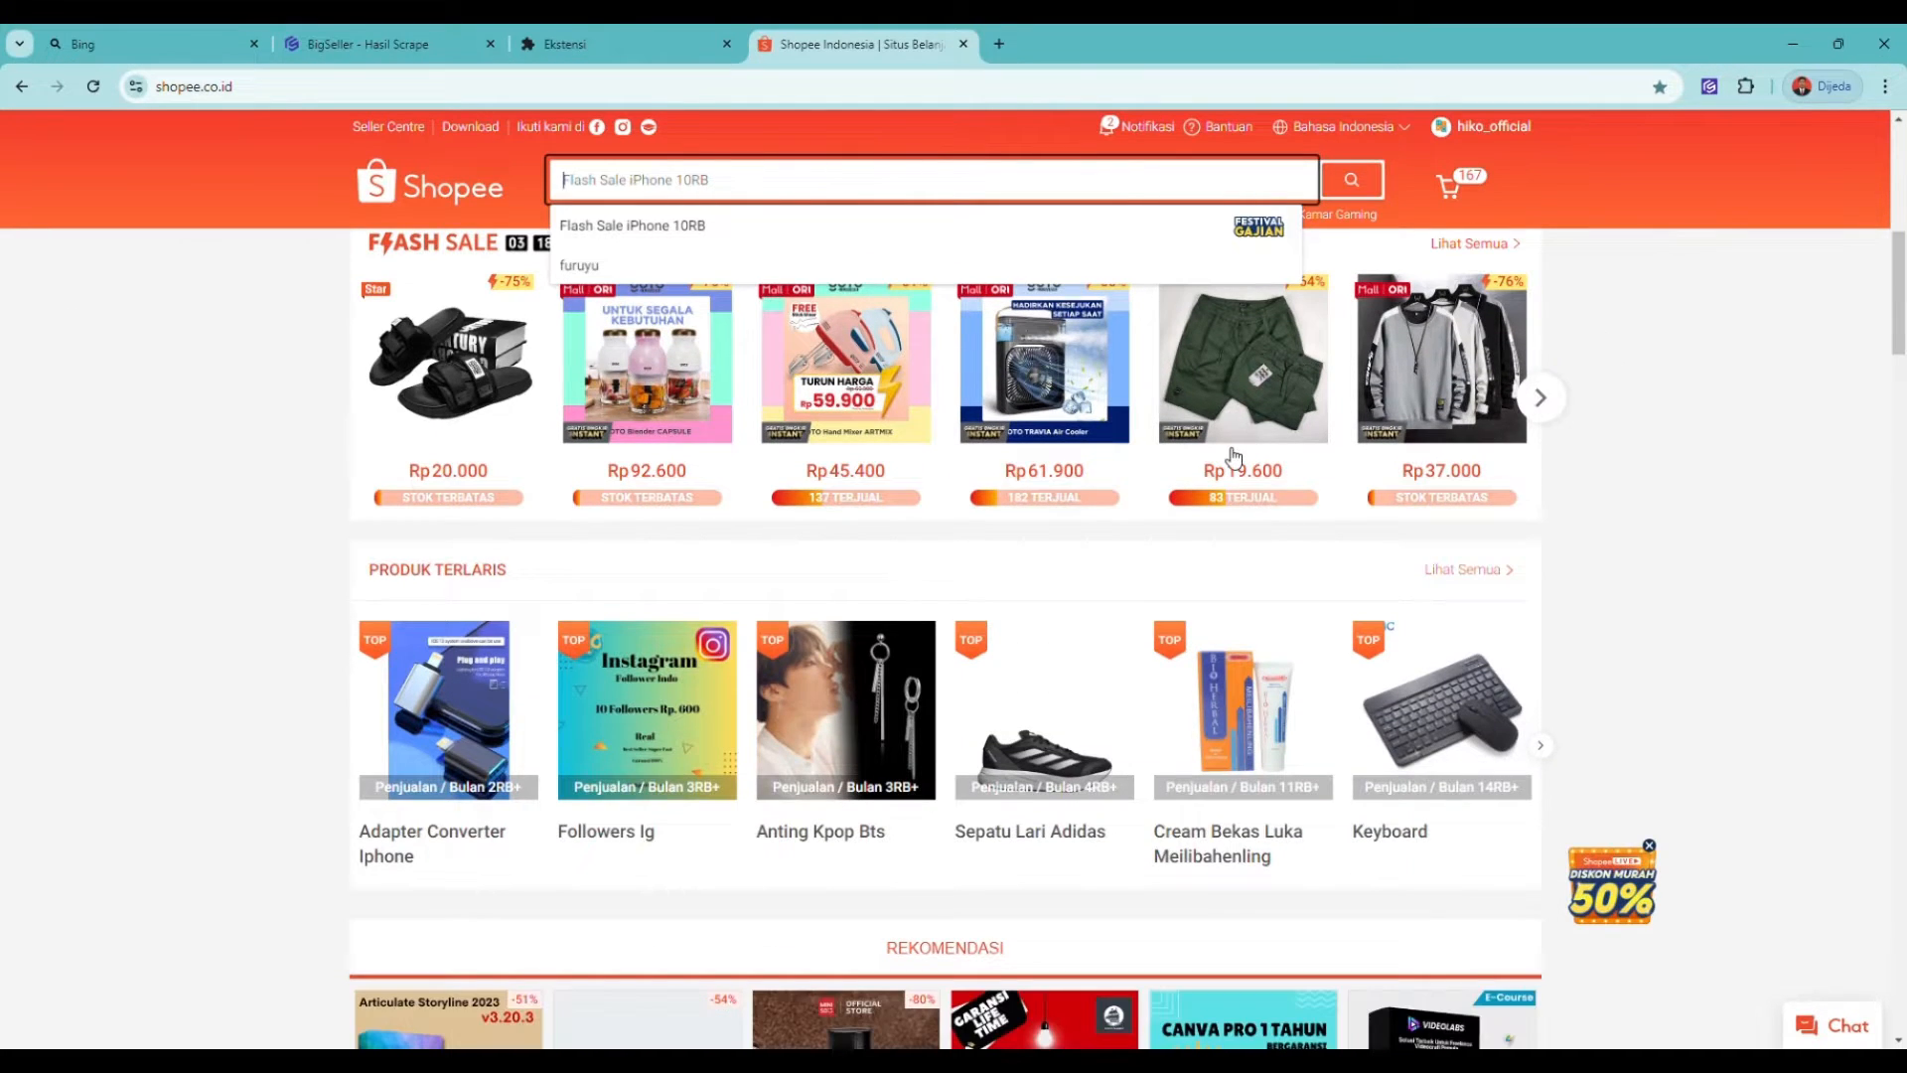
scroll(968, 383, "down", 5)
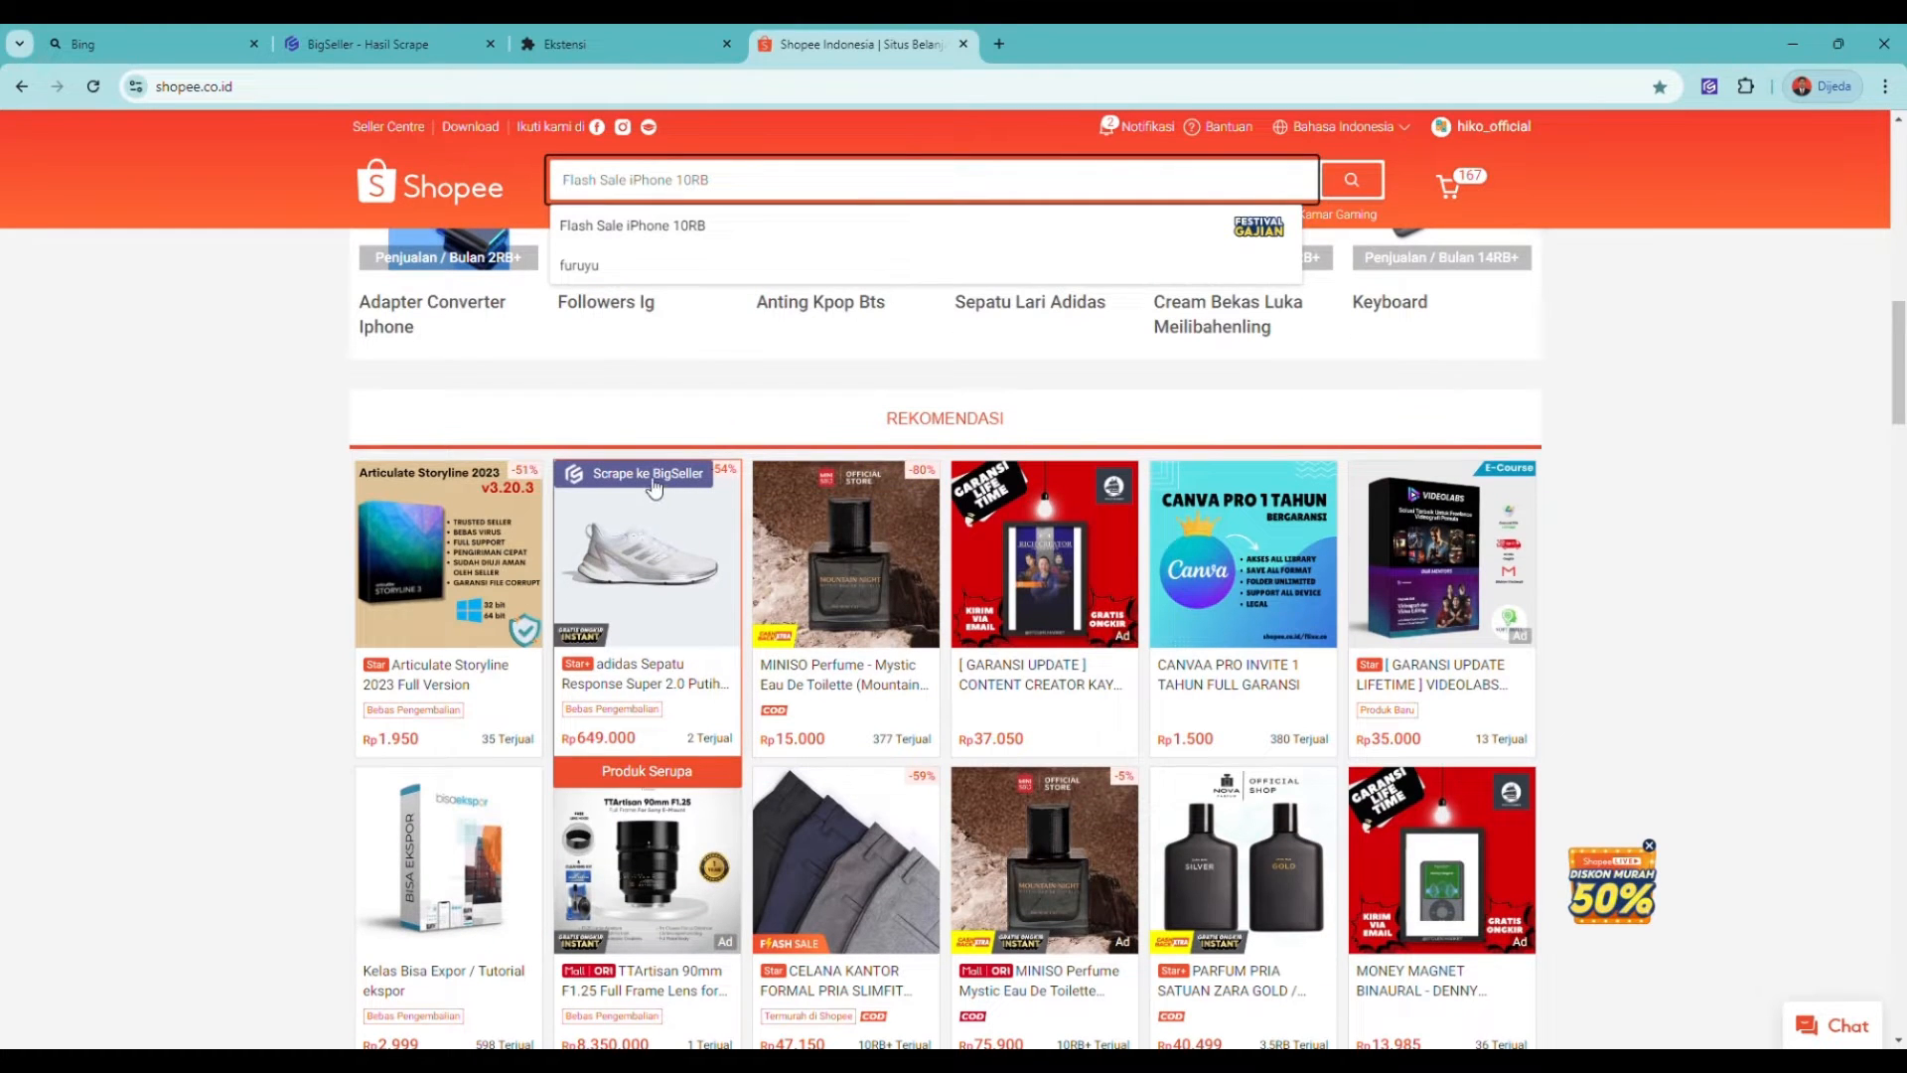
left_click(655, 475)
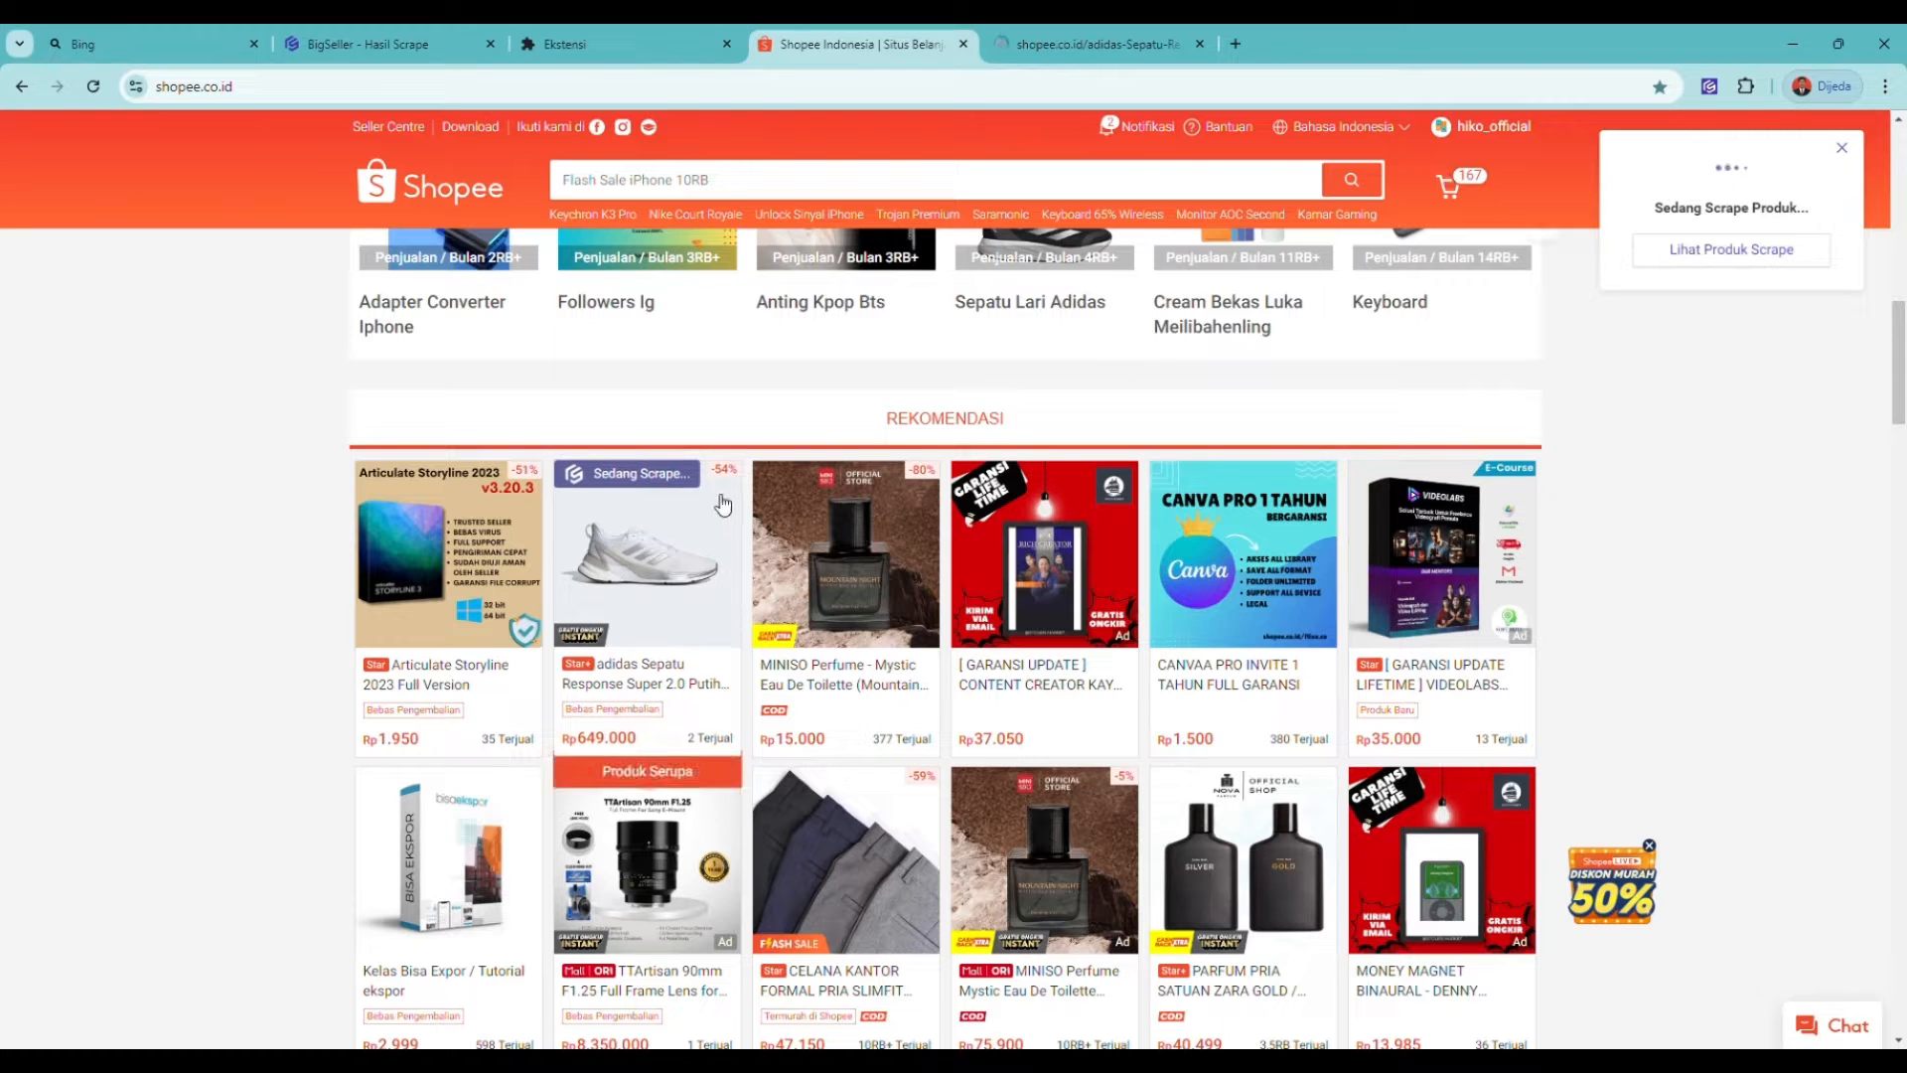
Step: Open the adidas Sepatu Response Super 2.0 product page and go to its seller's store, Elianas Store
scroll(1132, 374, "down", 2)
scroll(1077, 404, "up", 2)
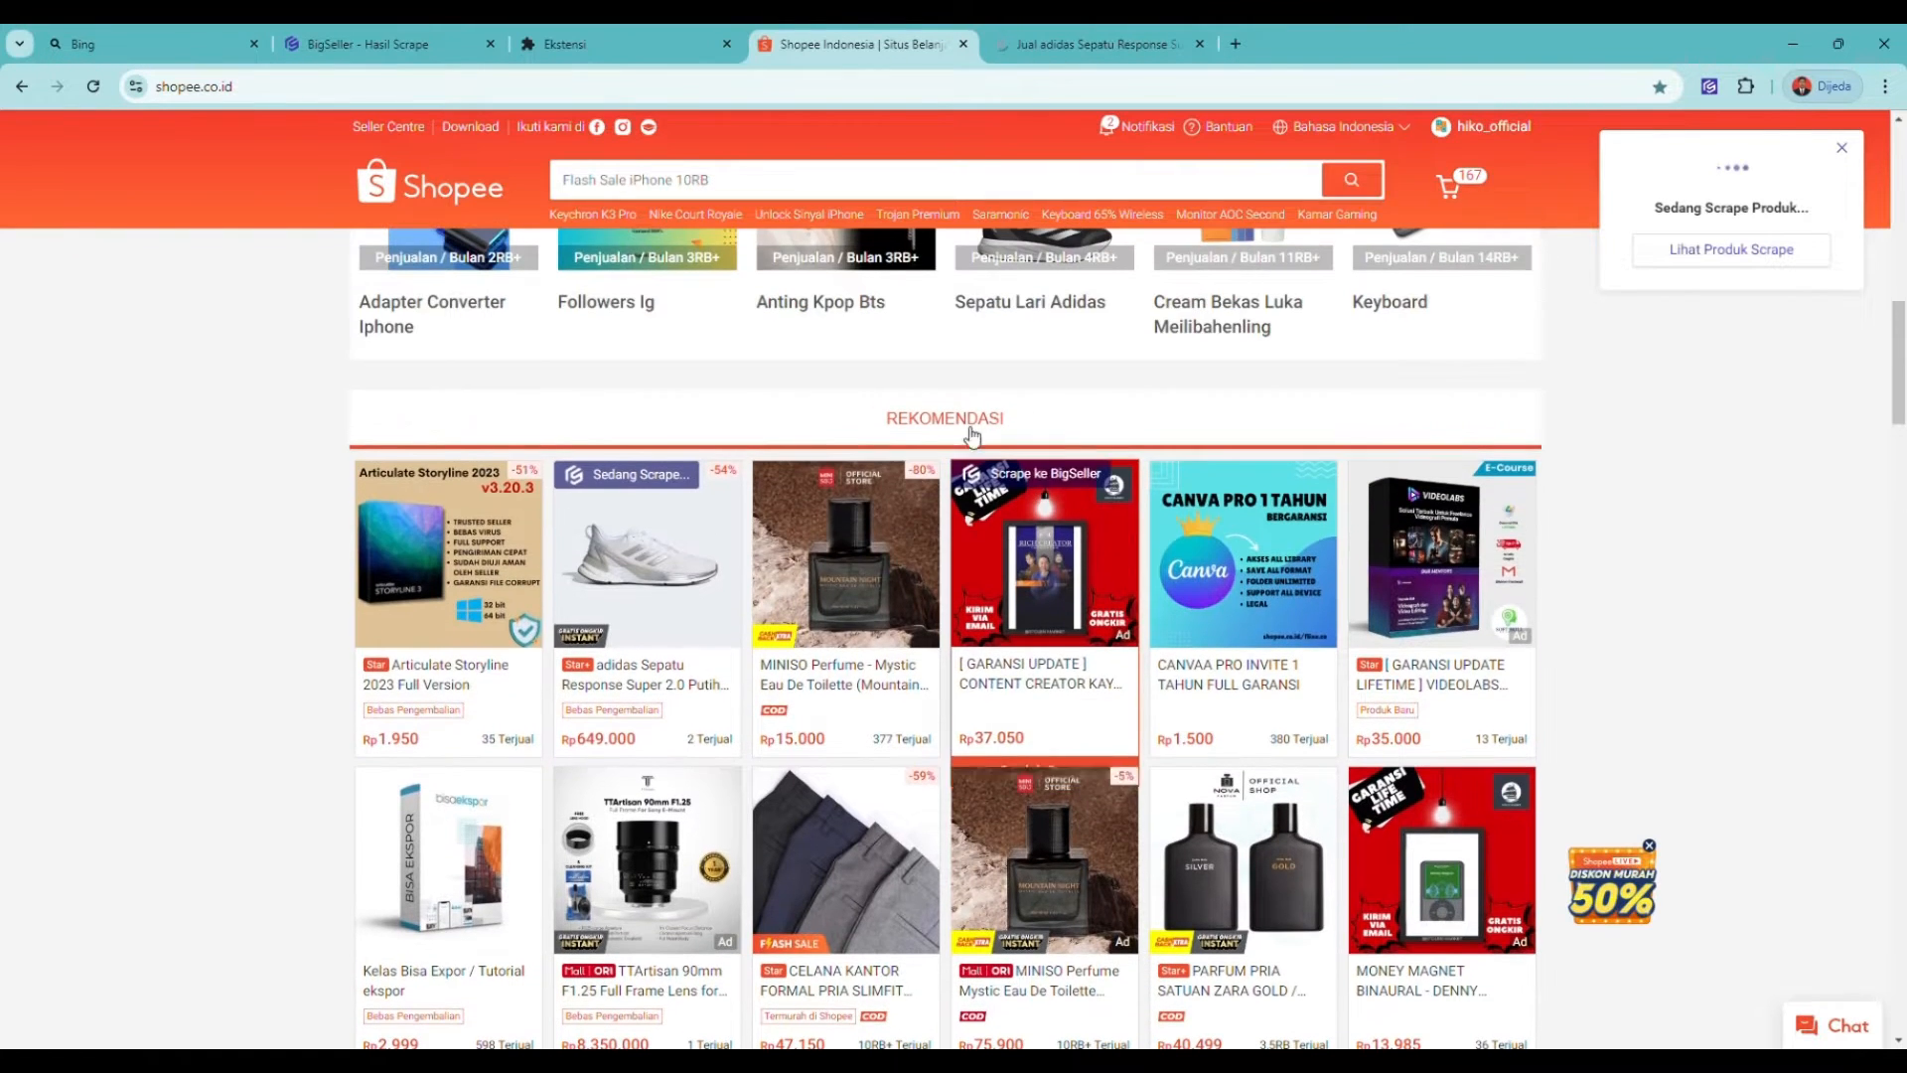
left_click(657, 536)
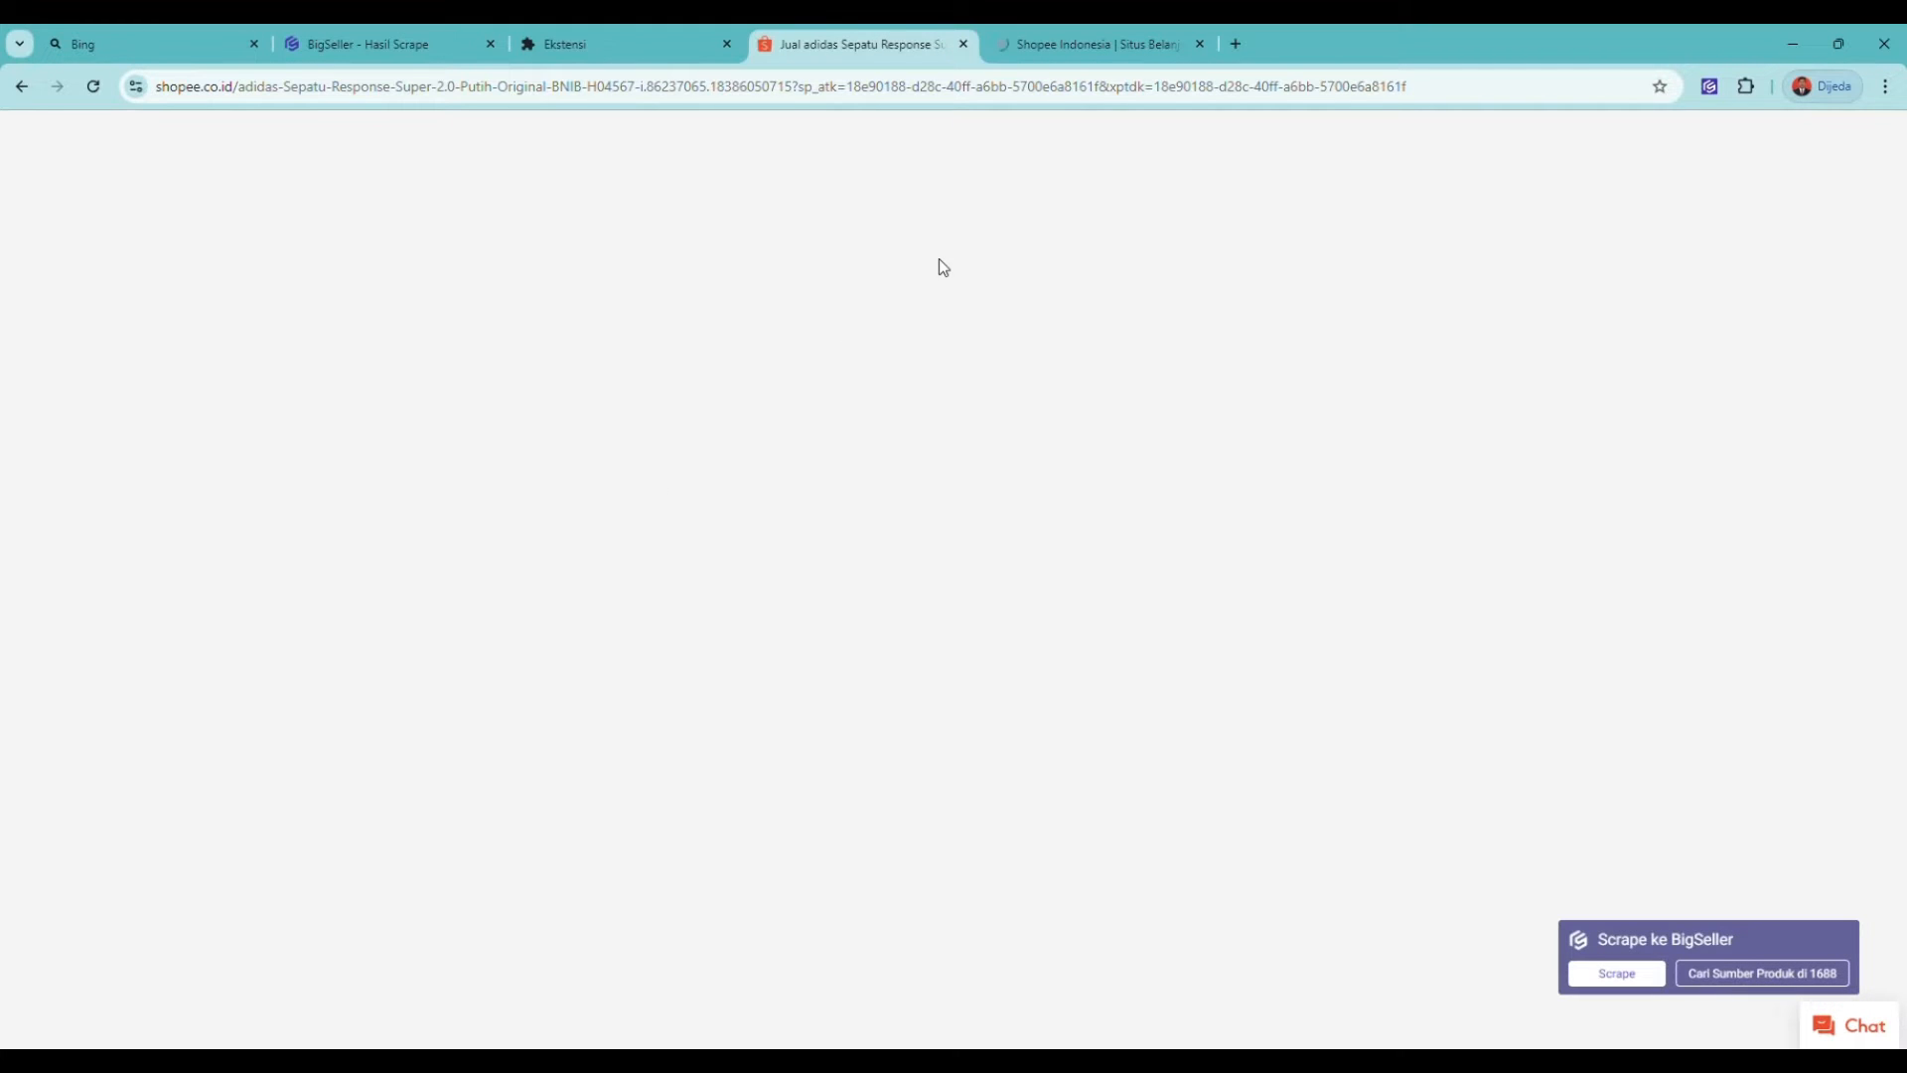
scroll(779, 404, "down", 4)
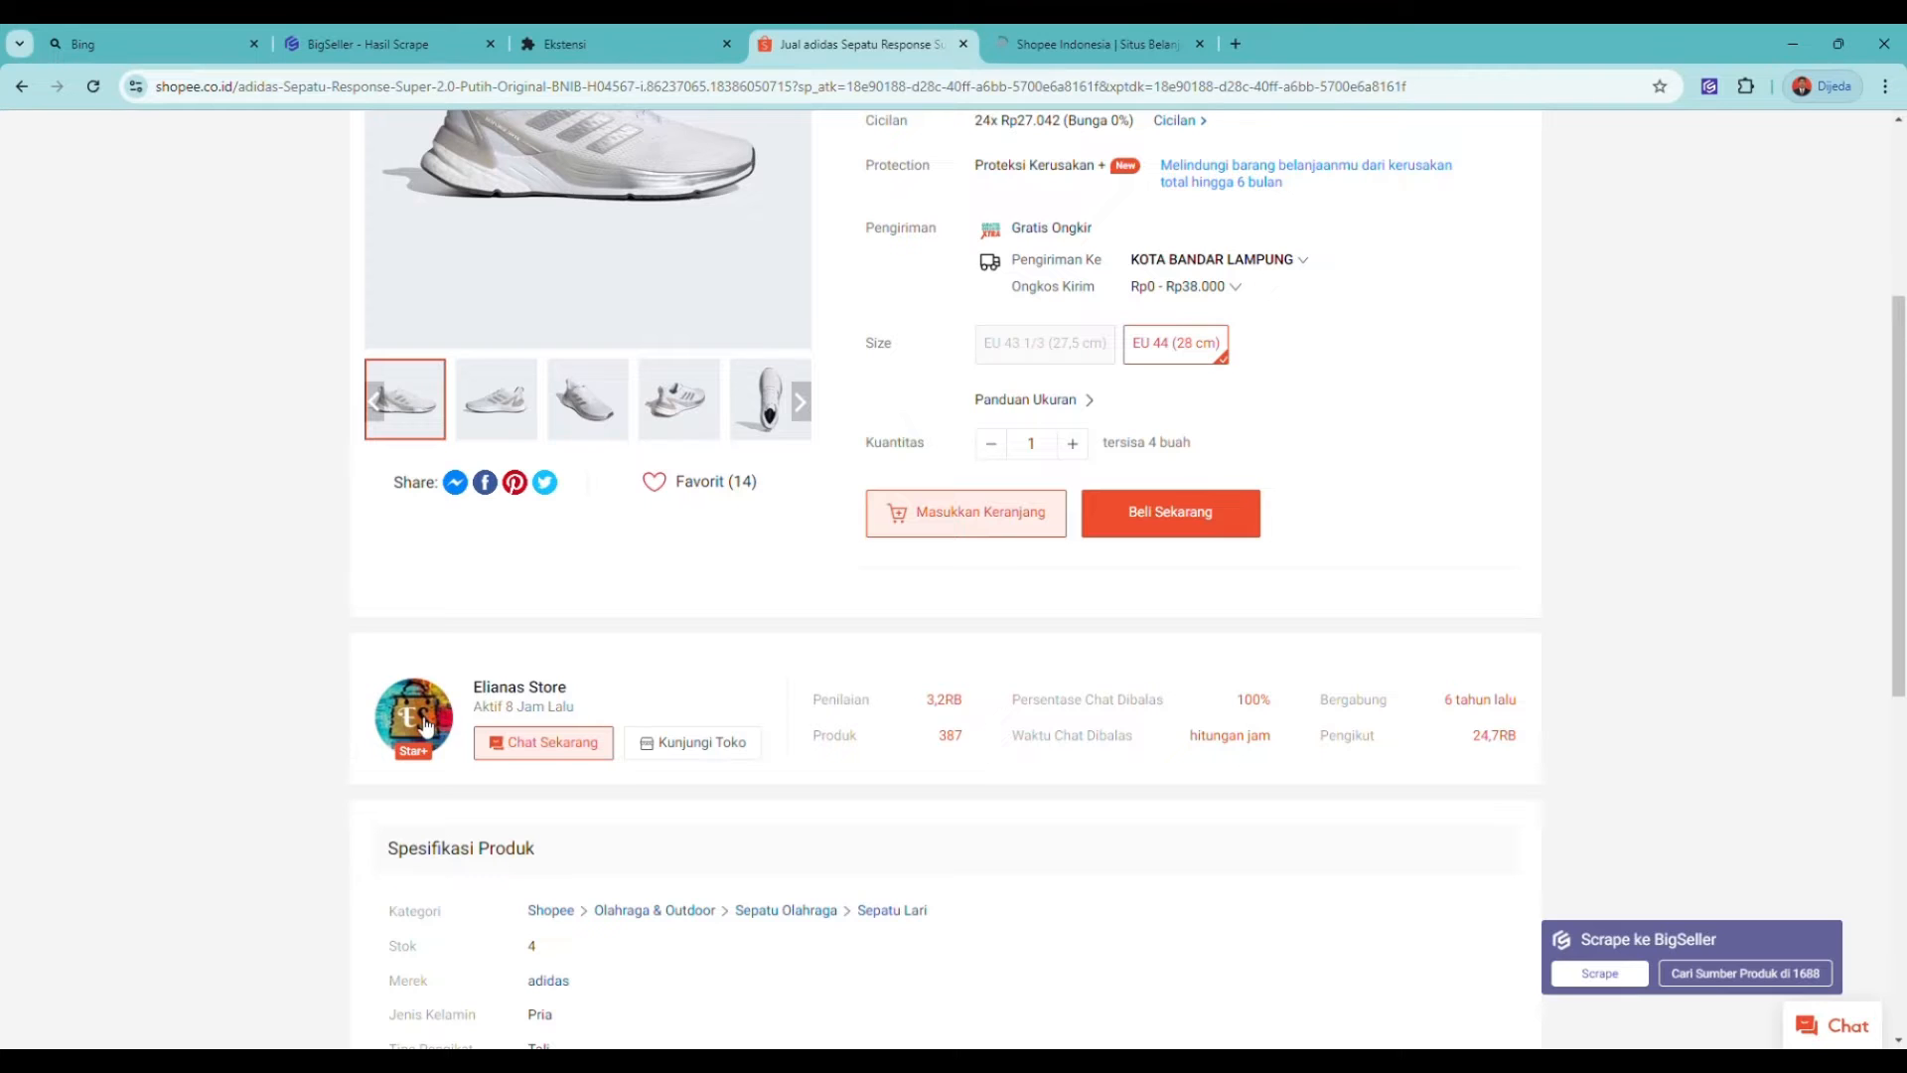
left_click(425, 725)
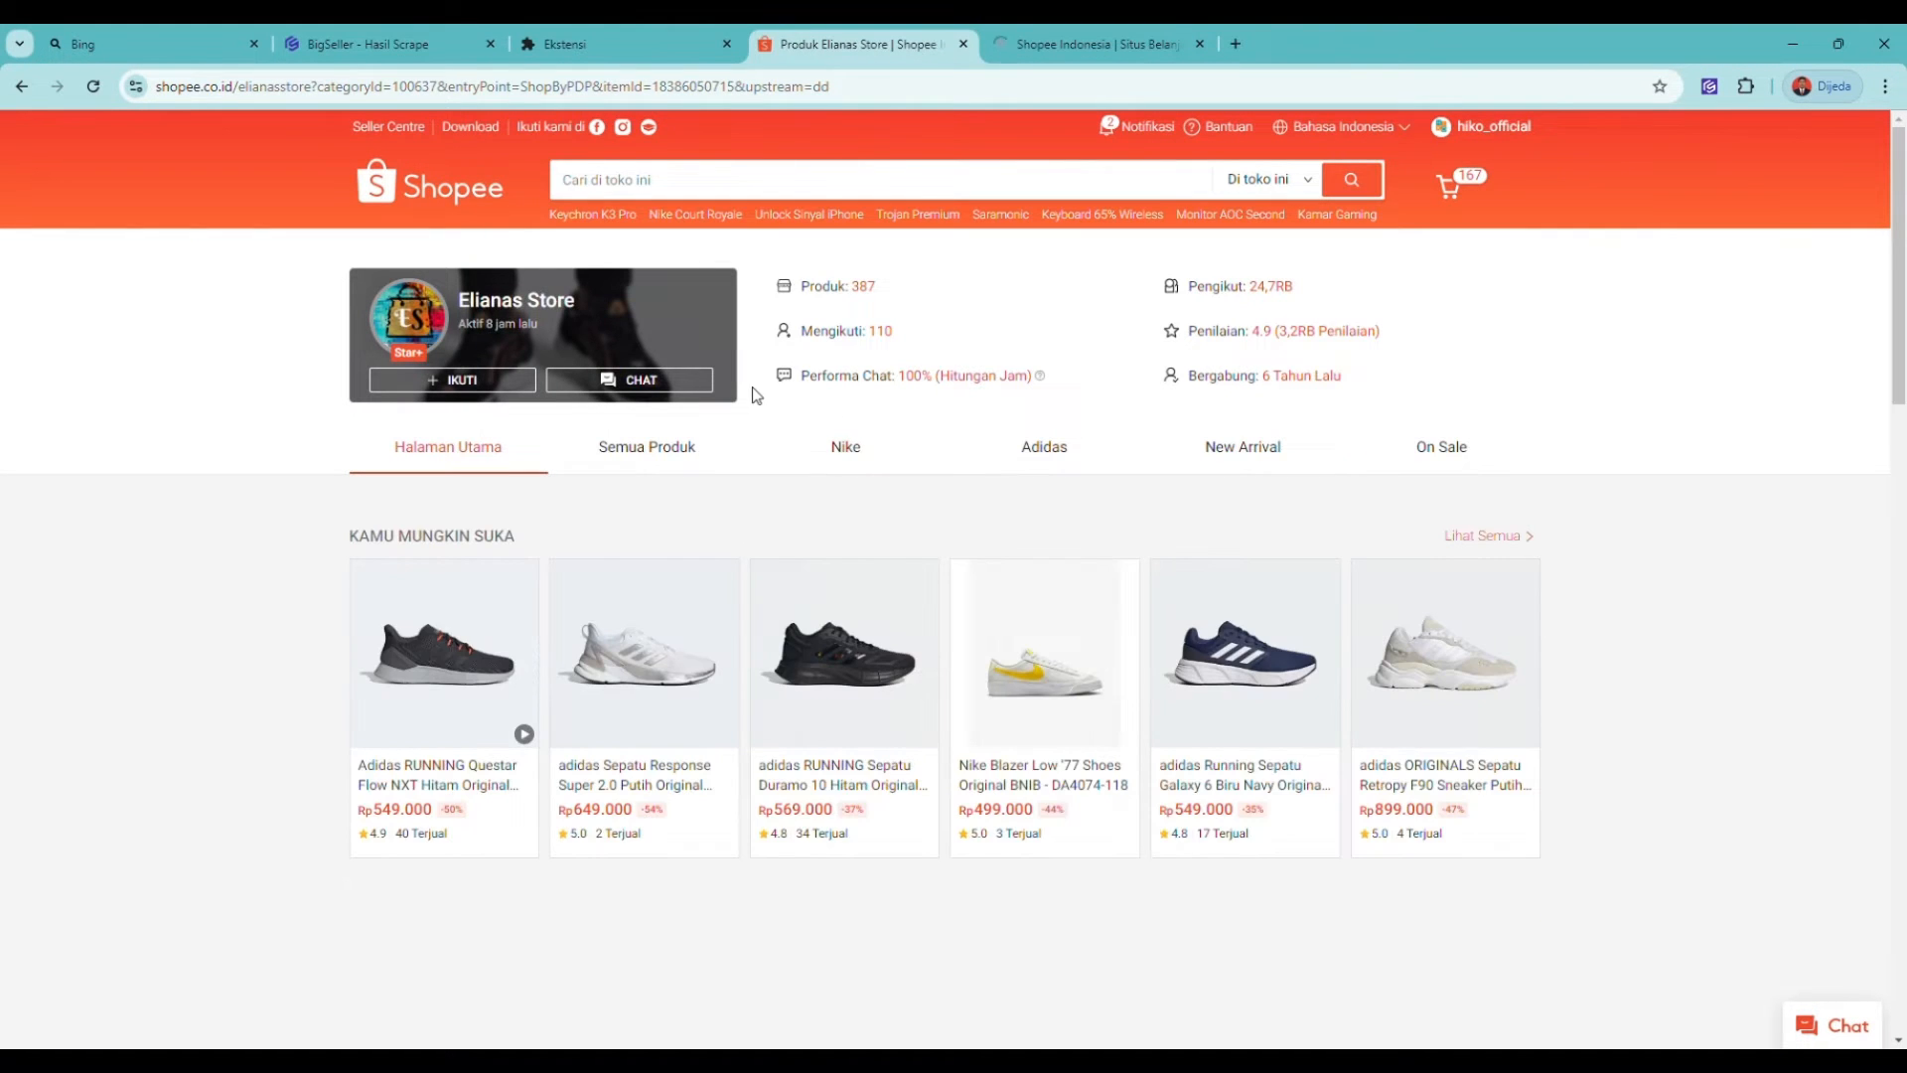
Step: Scrape the suggested Adidas Questar Flow NXT, adidas Duramo 10 and Nike Blazer Low '77 shoes to BigSeller
scroll(730, 437, "down", 3)
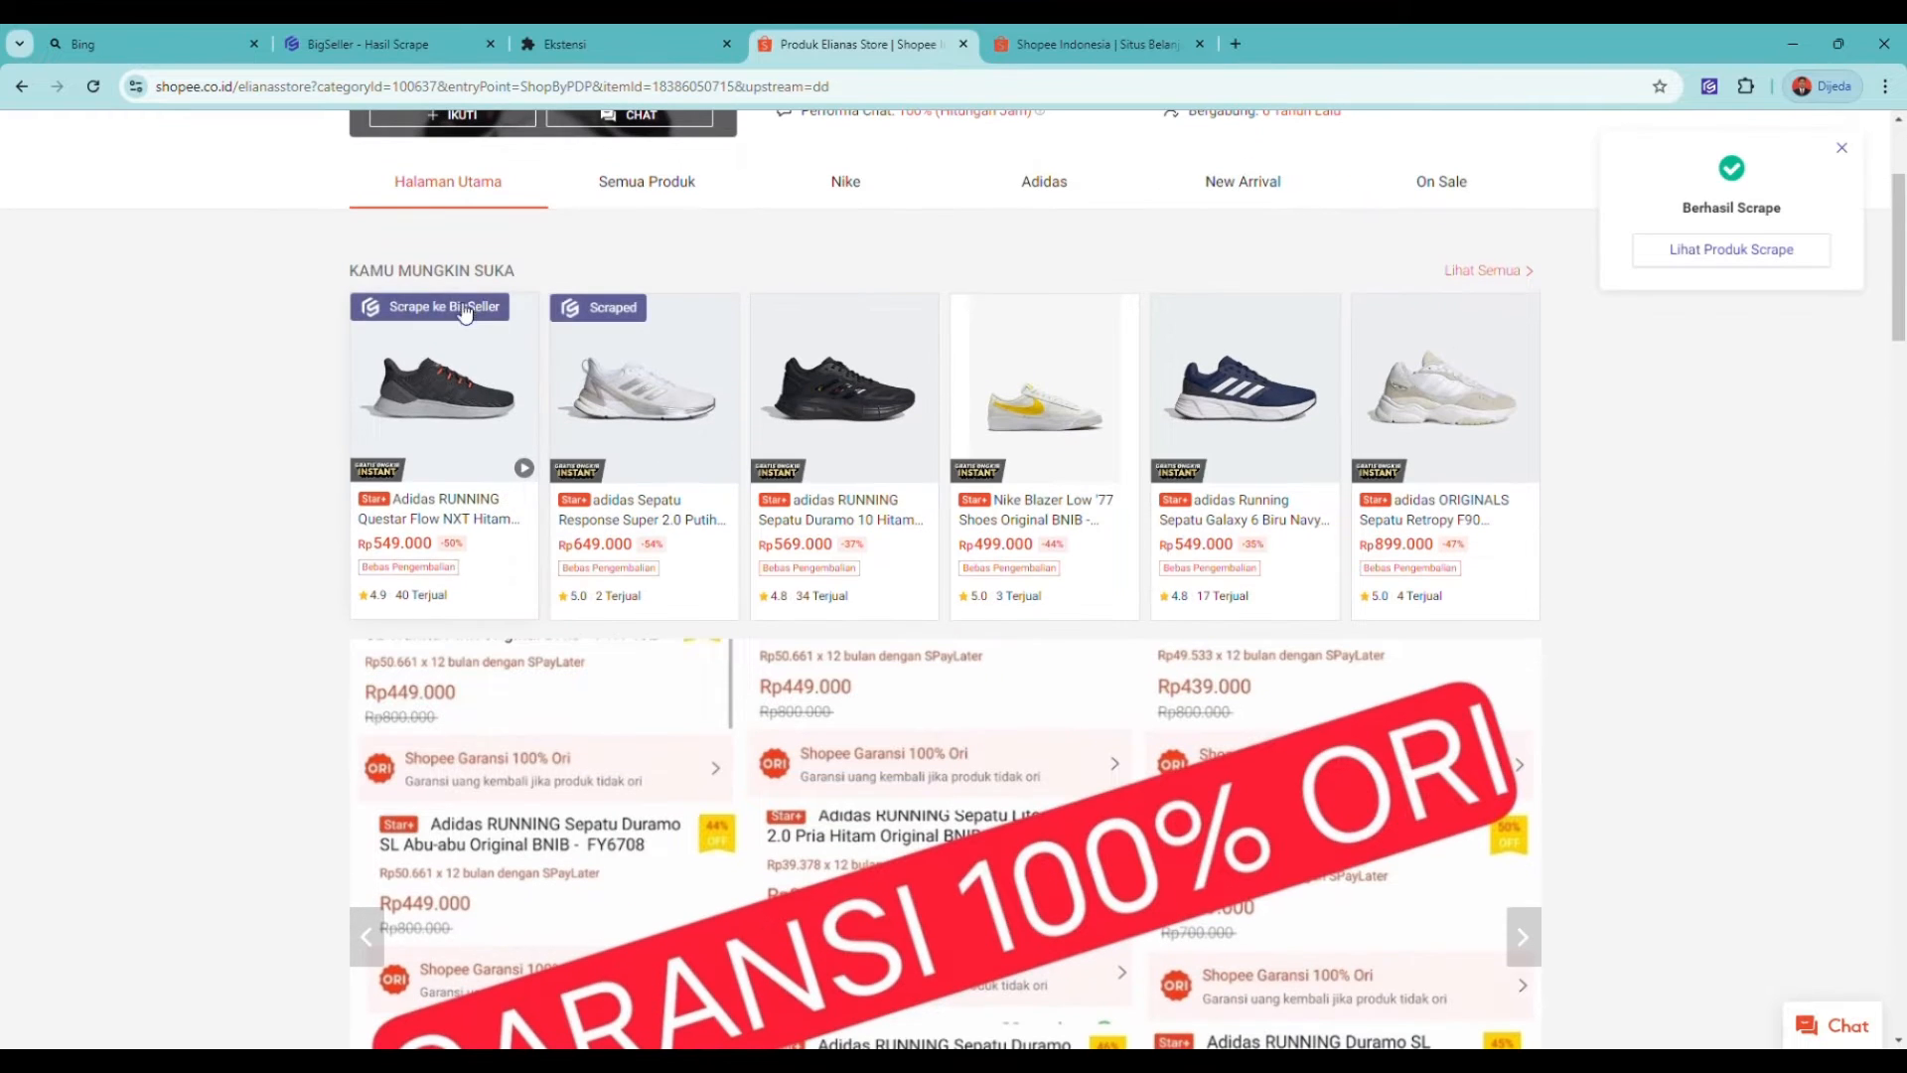
left_click(422, 308)
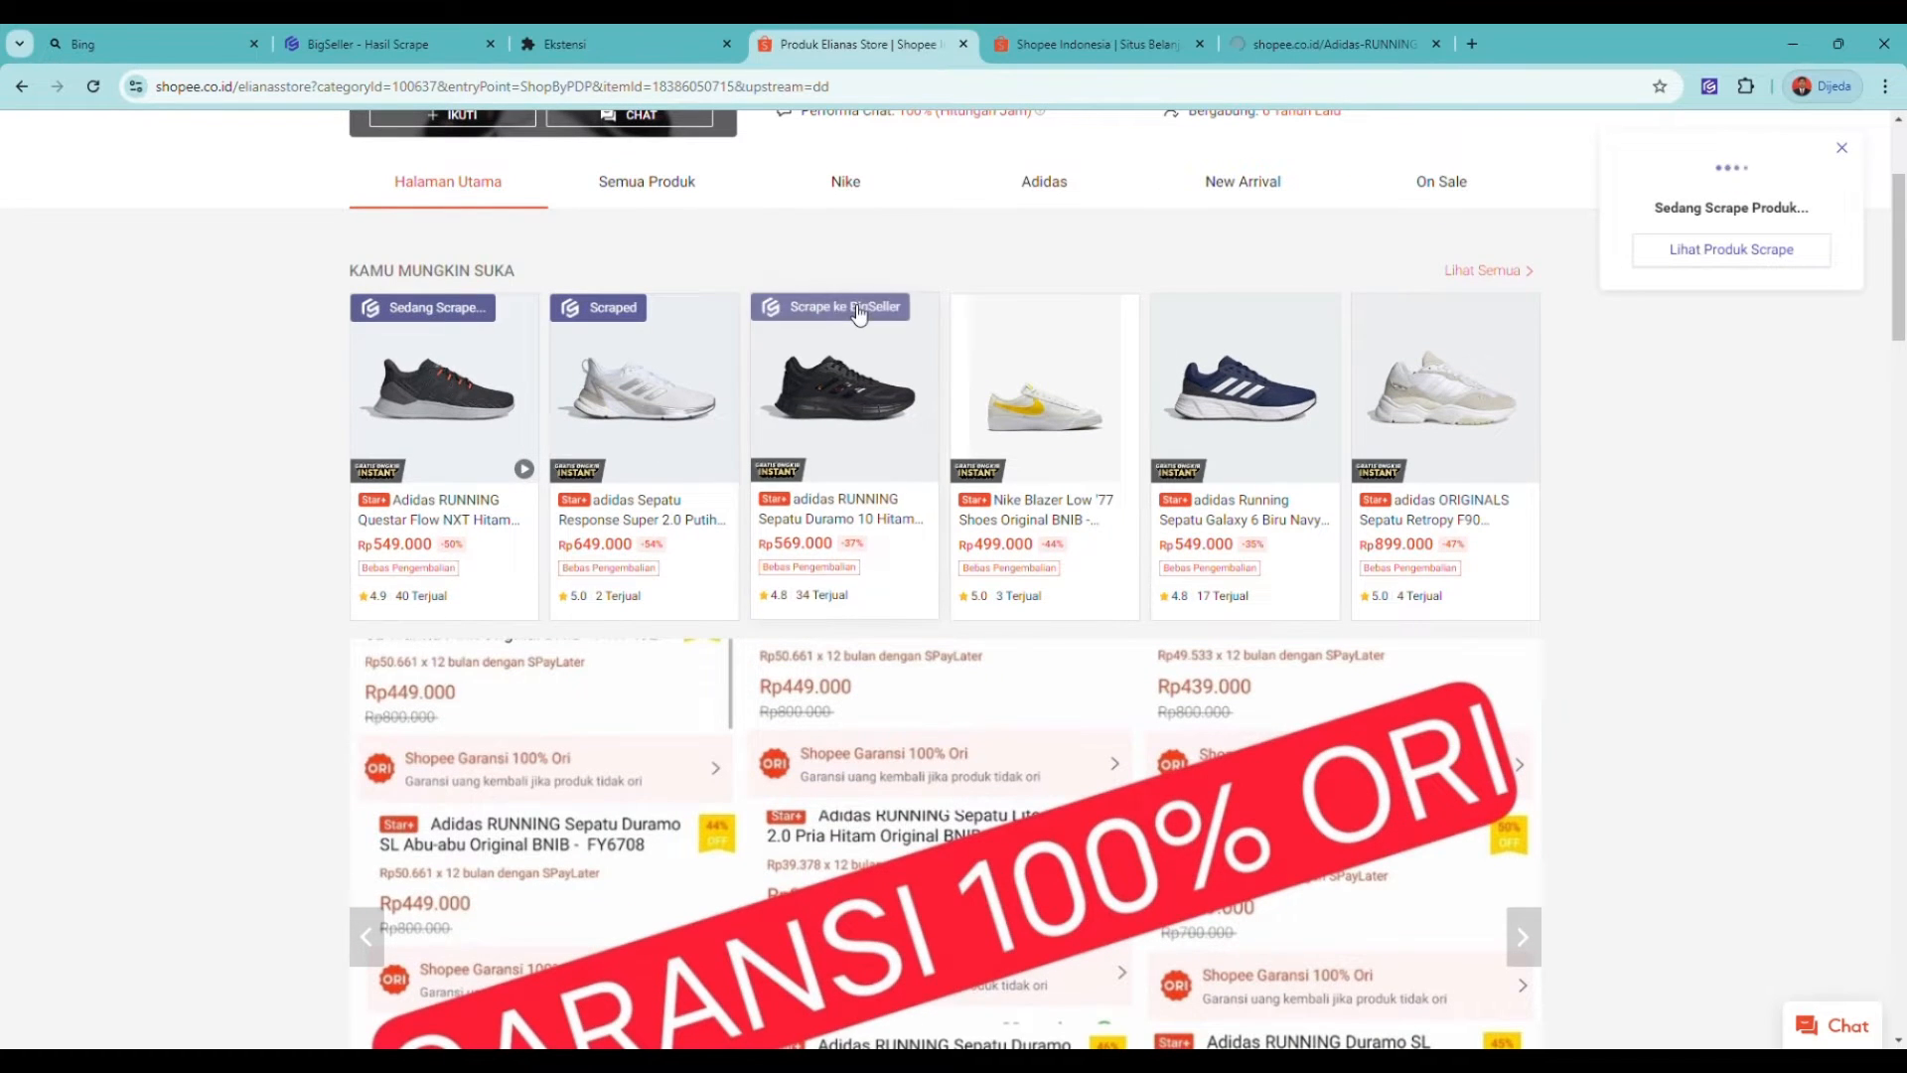
left_click(834, 308)
left_click(1067, 310)
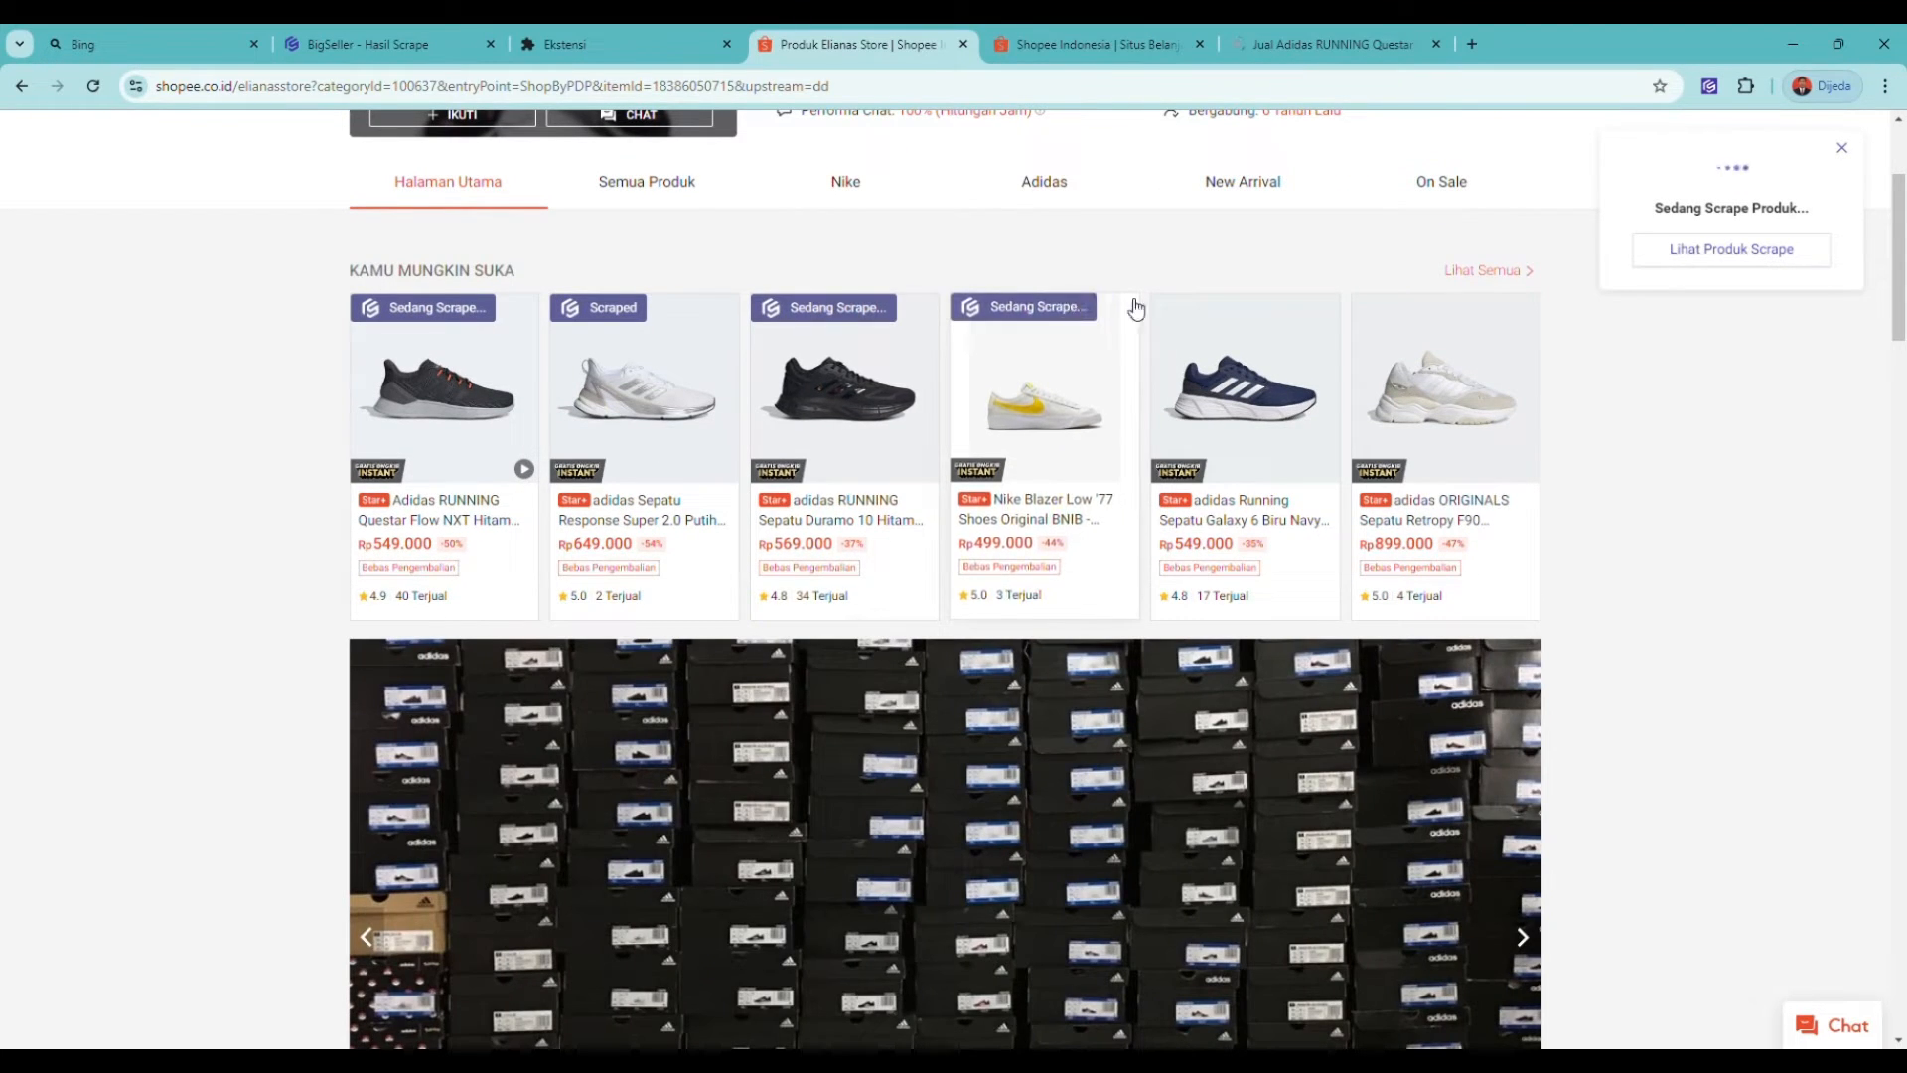
Step: Show all of the store's products and look over the product list and best sellers
scroll(1415, 349, "down", 4)
scroll(1284, 383, "up", 10)
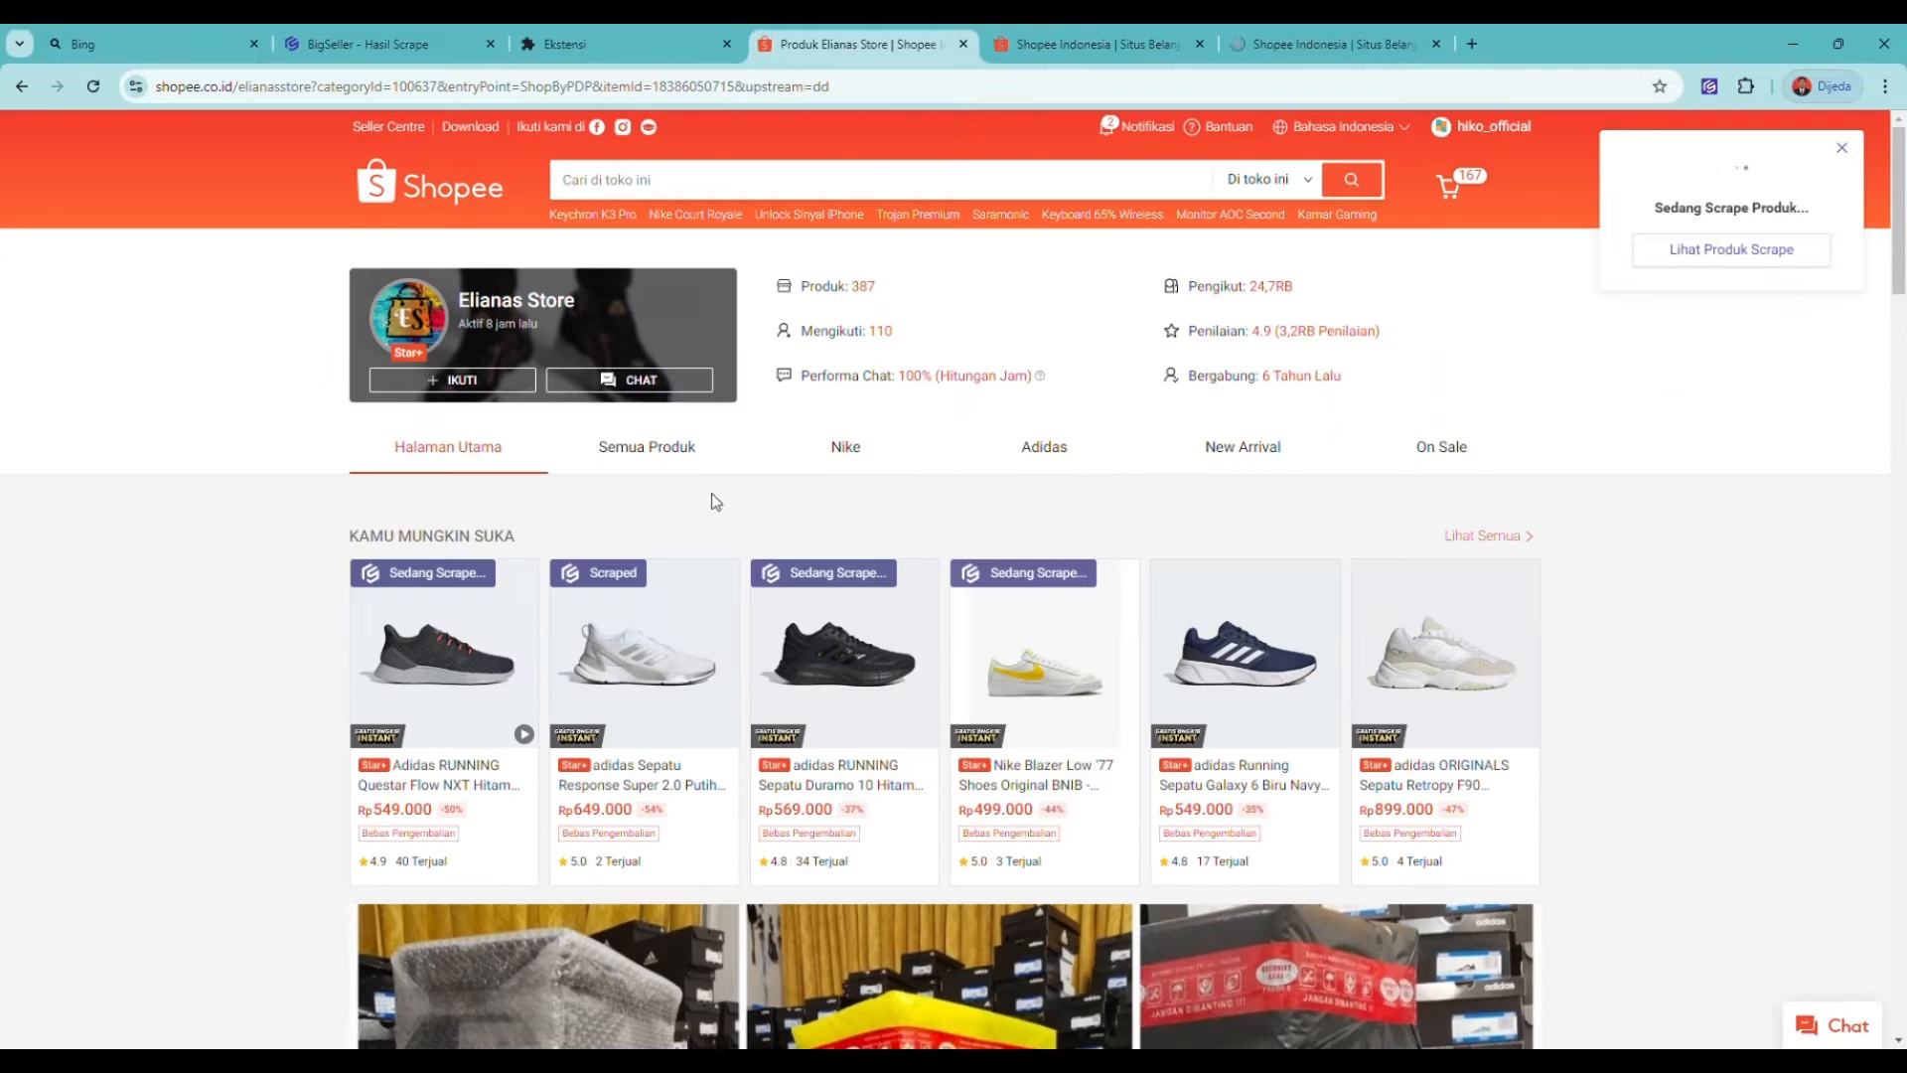
left_click(674, 465)
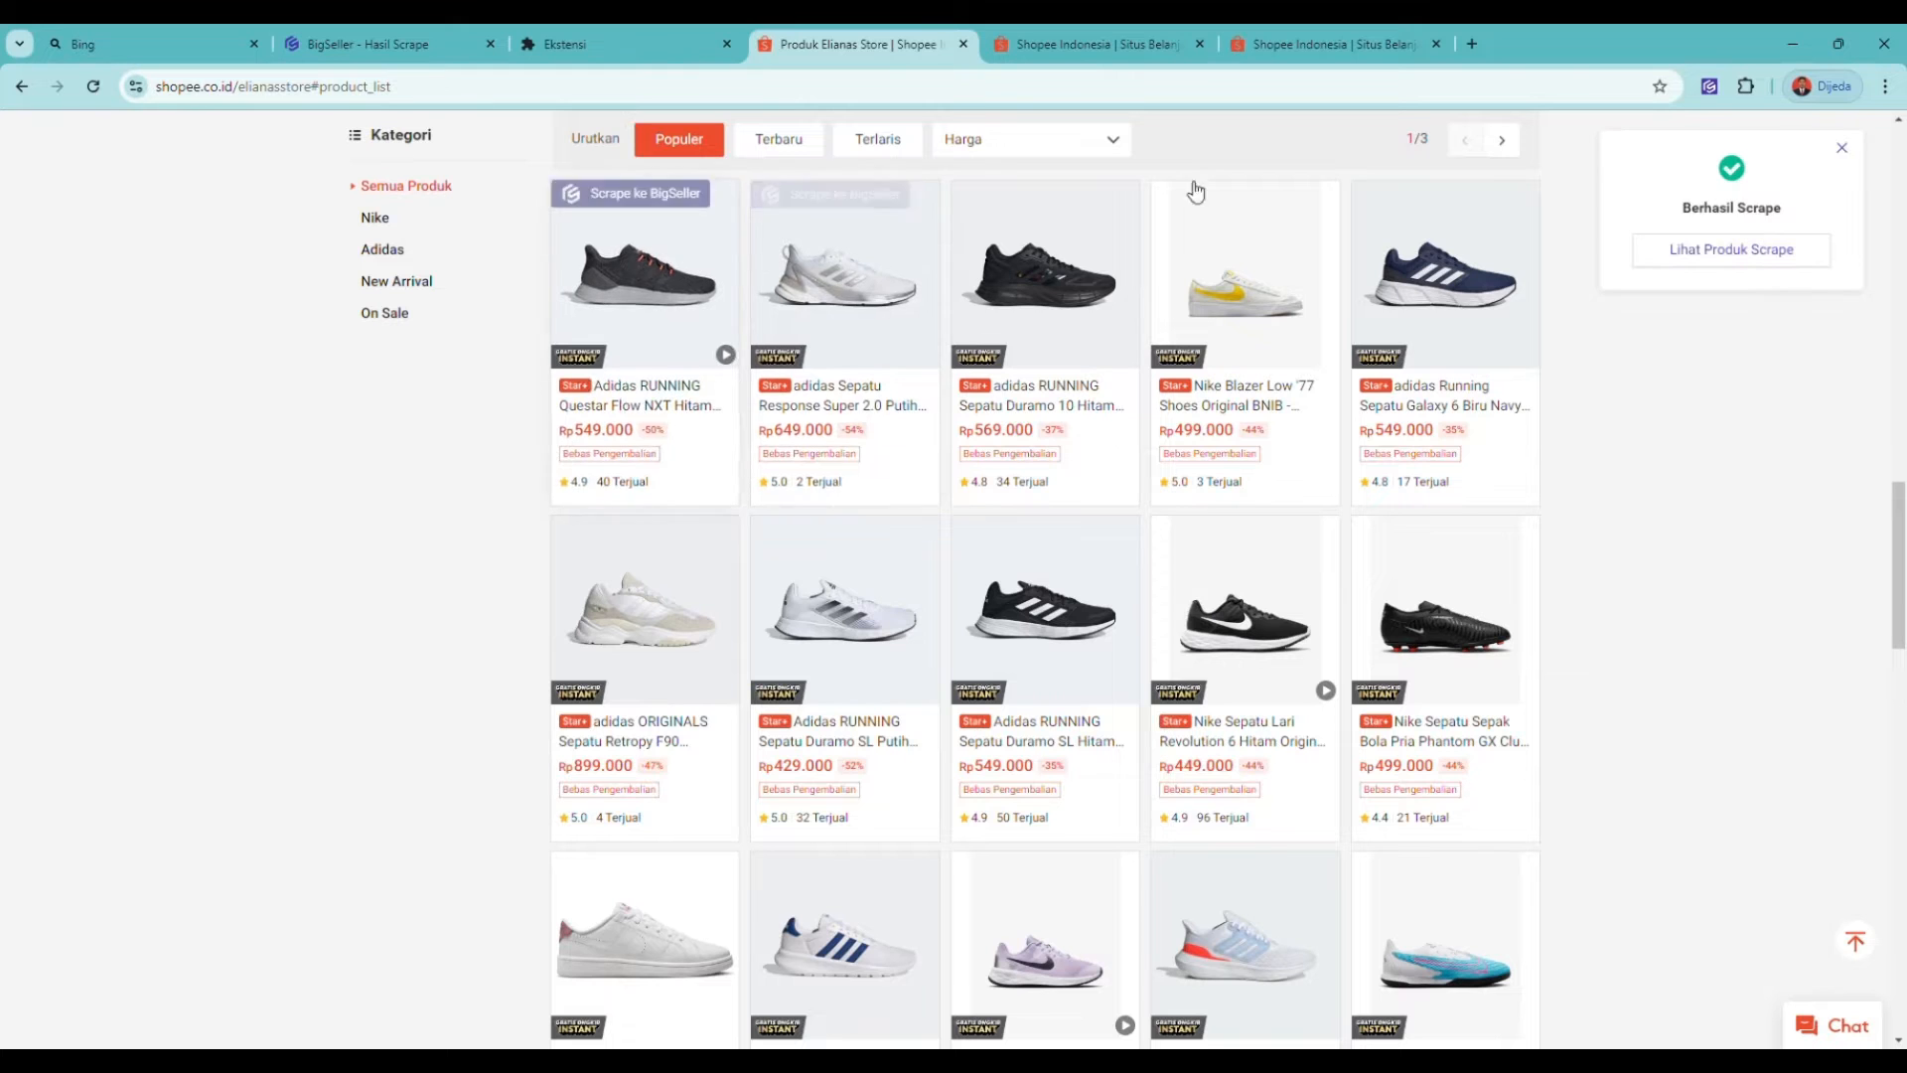
scroll(1450, 337, "up", 5)
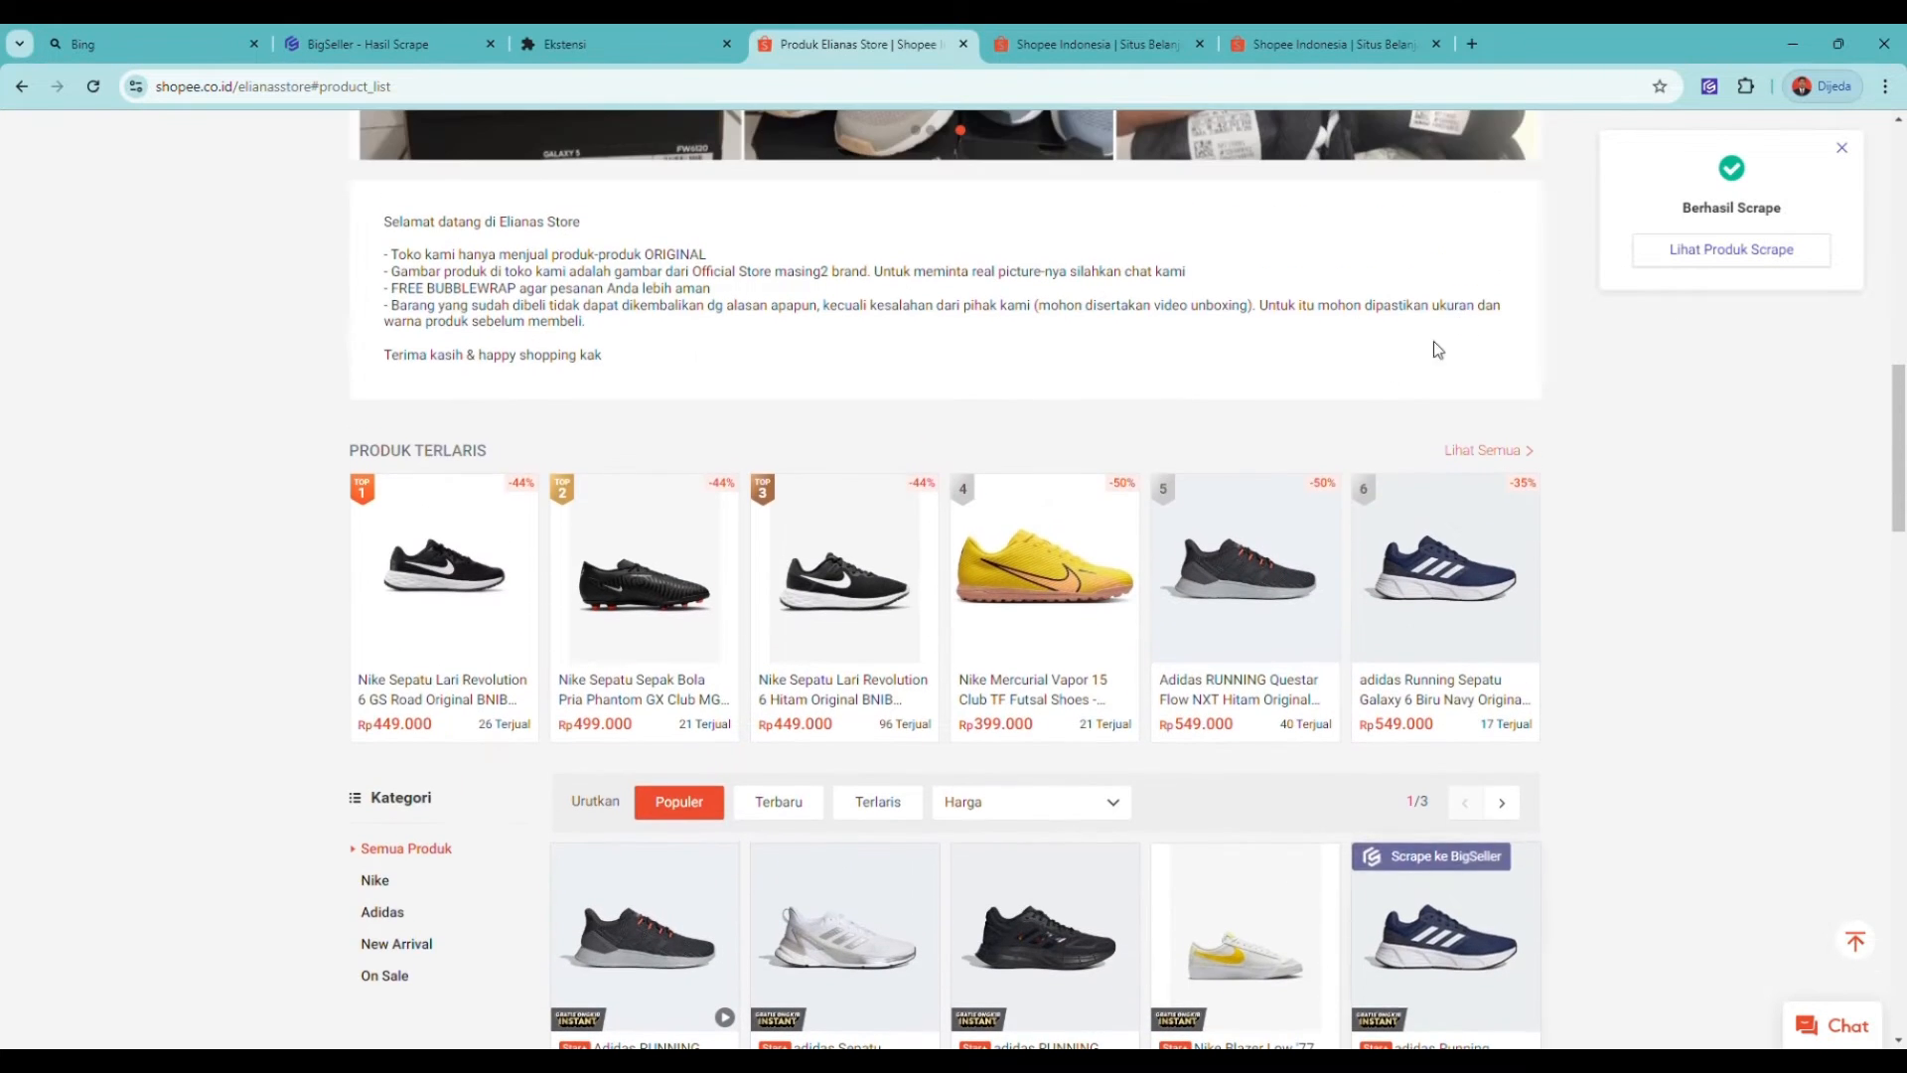
mouse_move(484, 508)
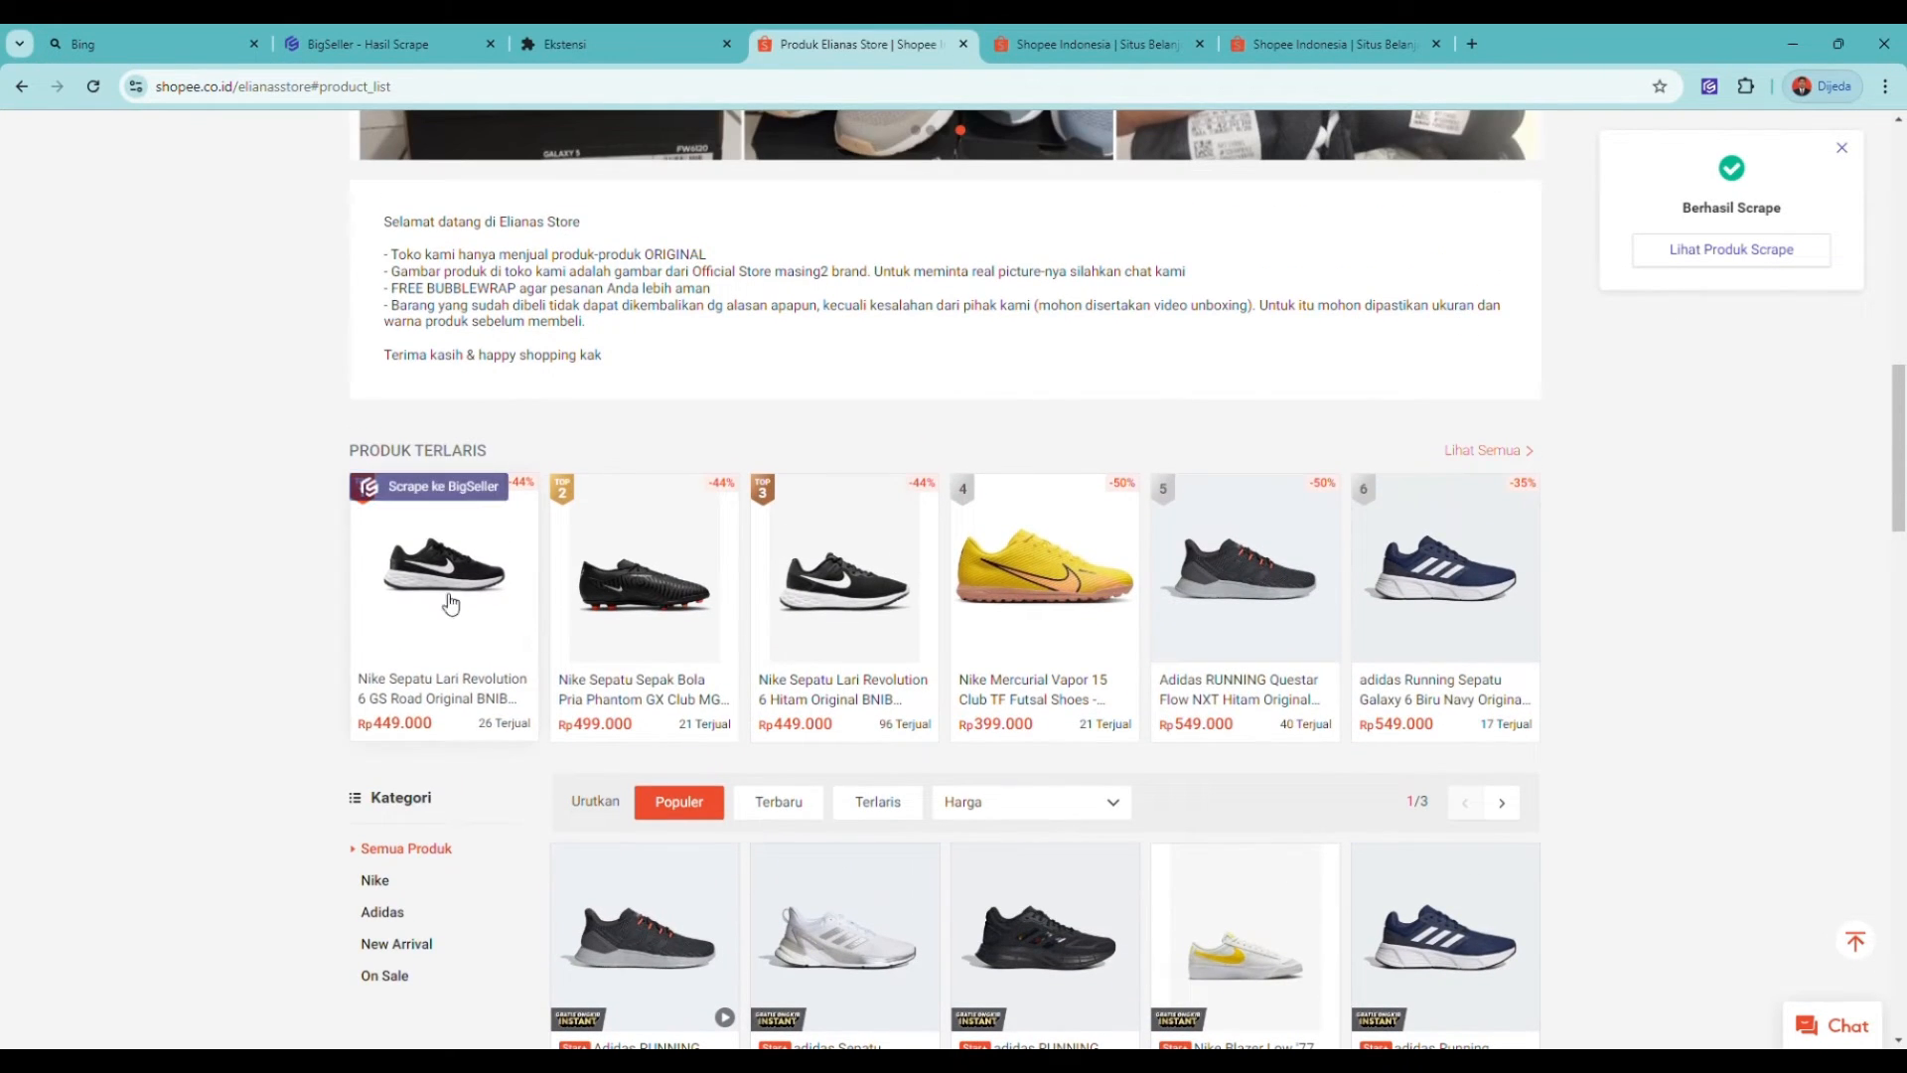
Step: Scrape the suggested adidas Duramo 10, Nike Blazer Low '77, adidas Galaxy 6 and adidas Retropy F90 shoes to BigSeller
scroll(1043, 516, "up", 10)
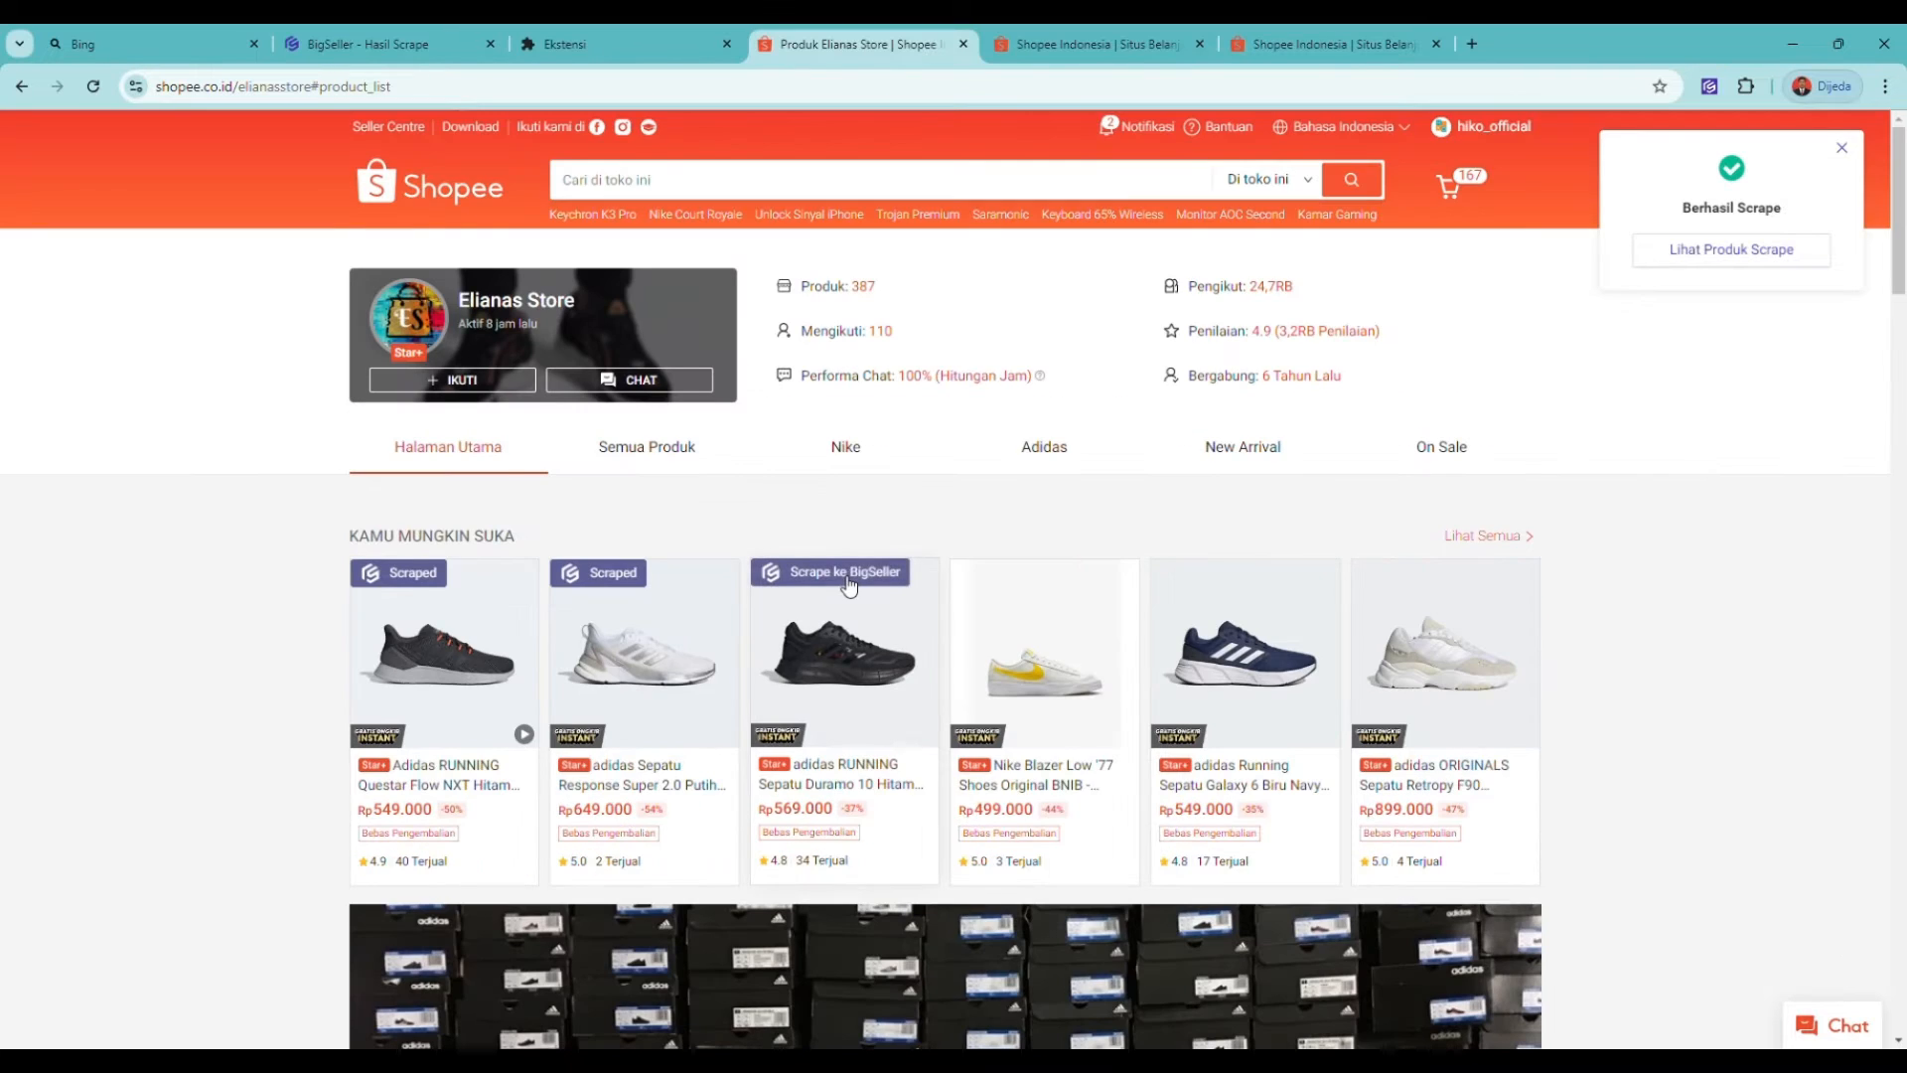
left_click(829, 573)
left_click(1080, 573)
left_click(1257, 573)
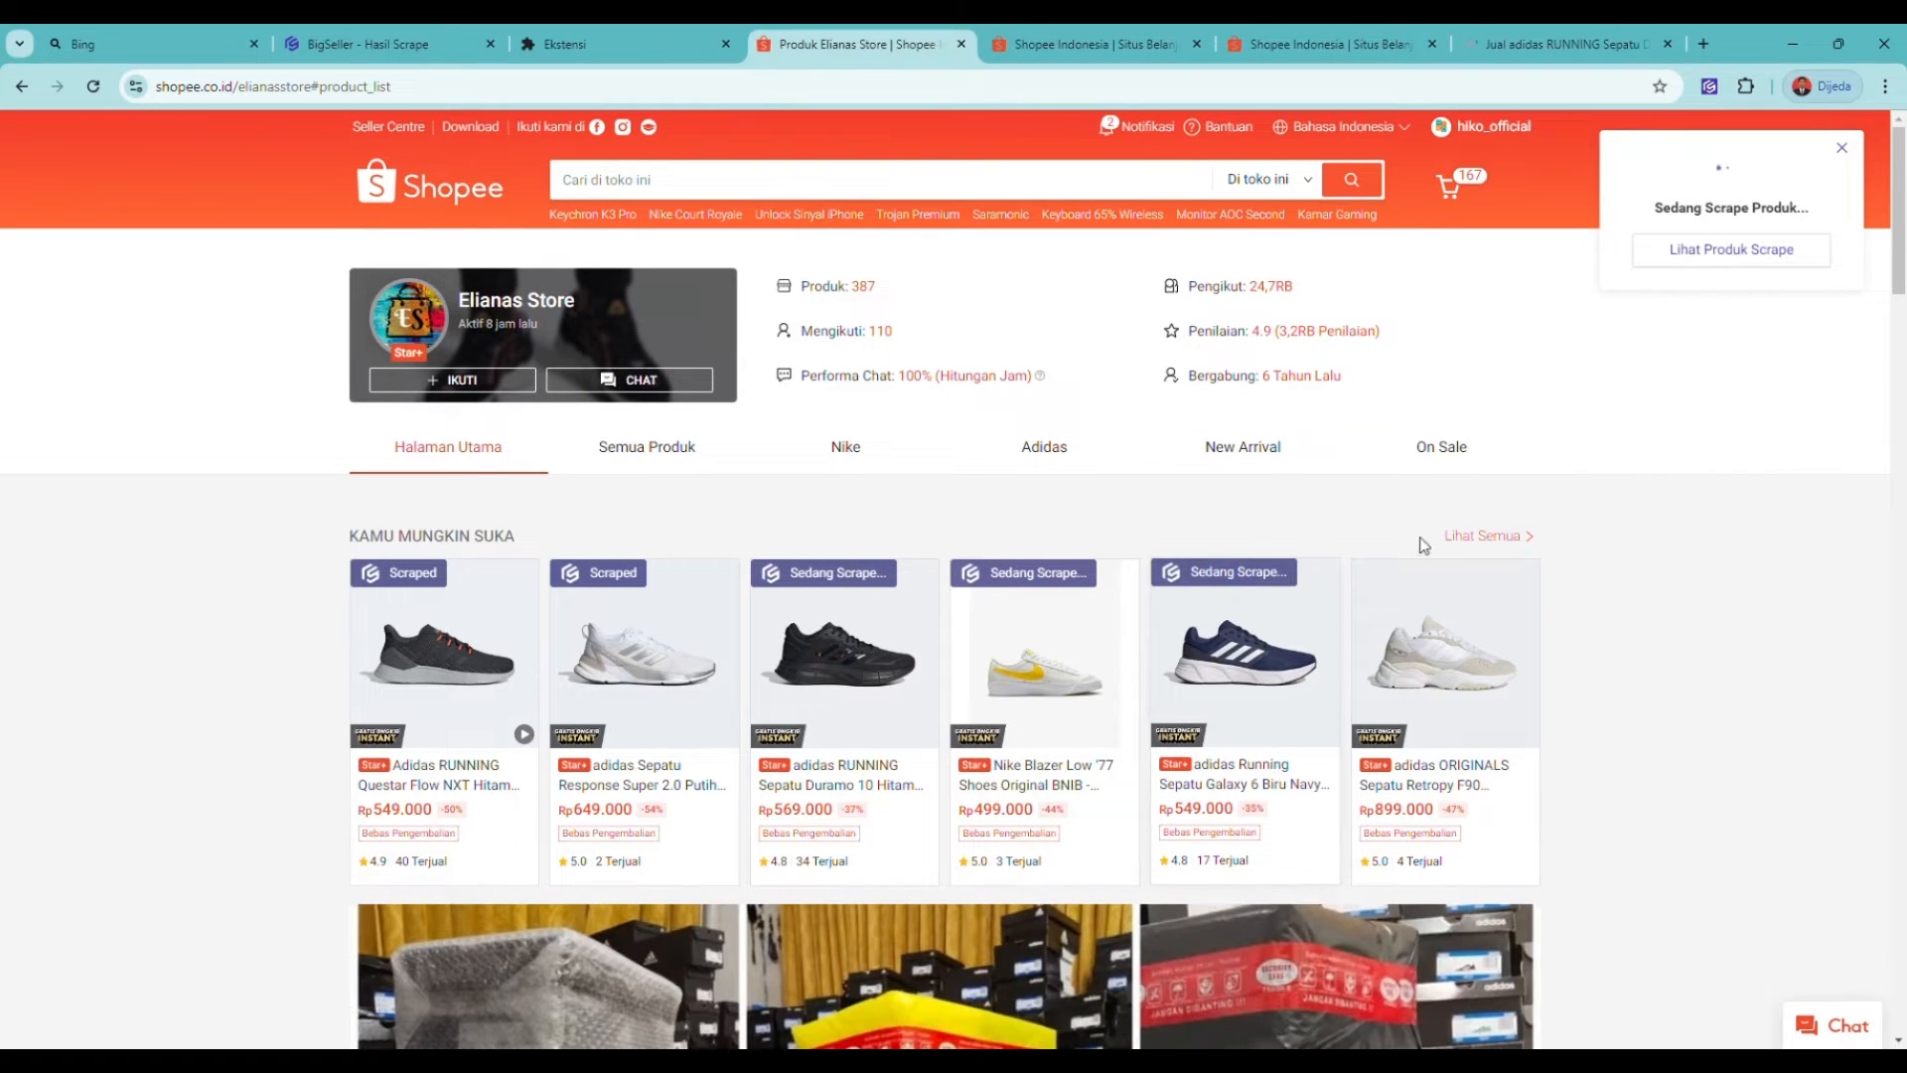
left_click(1448, 573)
Step: Scrape the first five products in the store's Produk Terlaris section to BigSeller
scroll(775, 641, "down", 13)
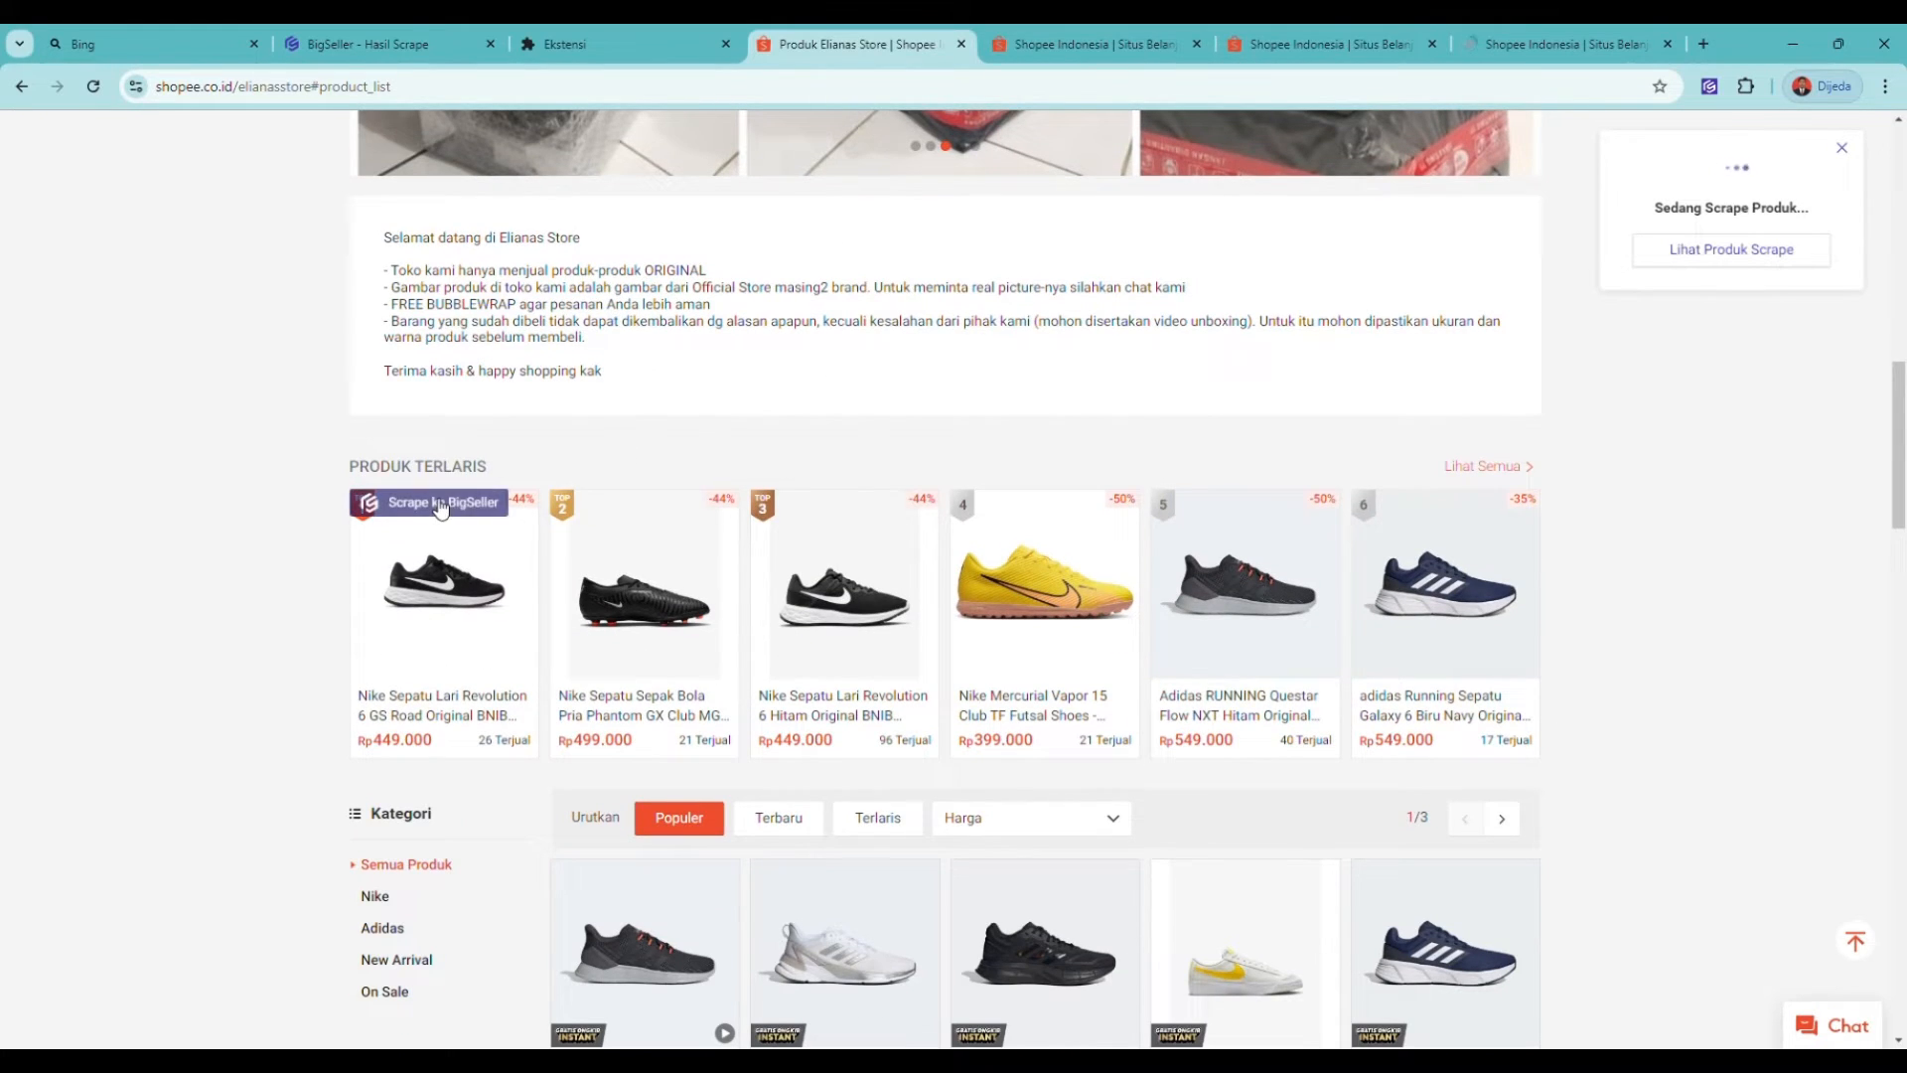
left_click(437, 501)
left_click(628, 501)
left_click(834, 501)
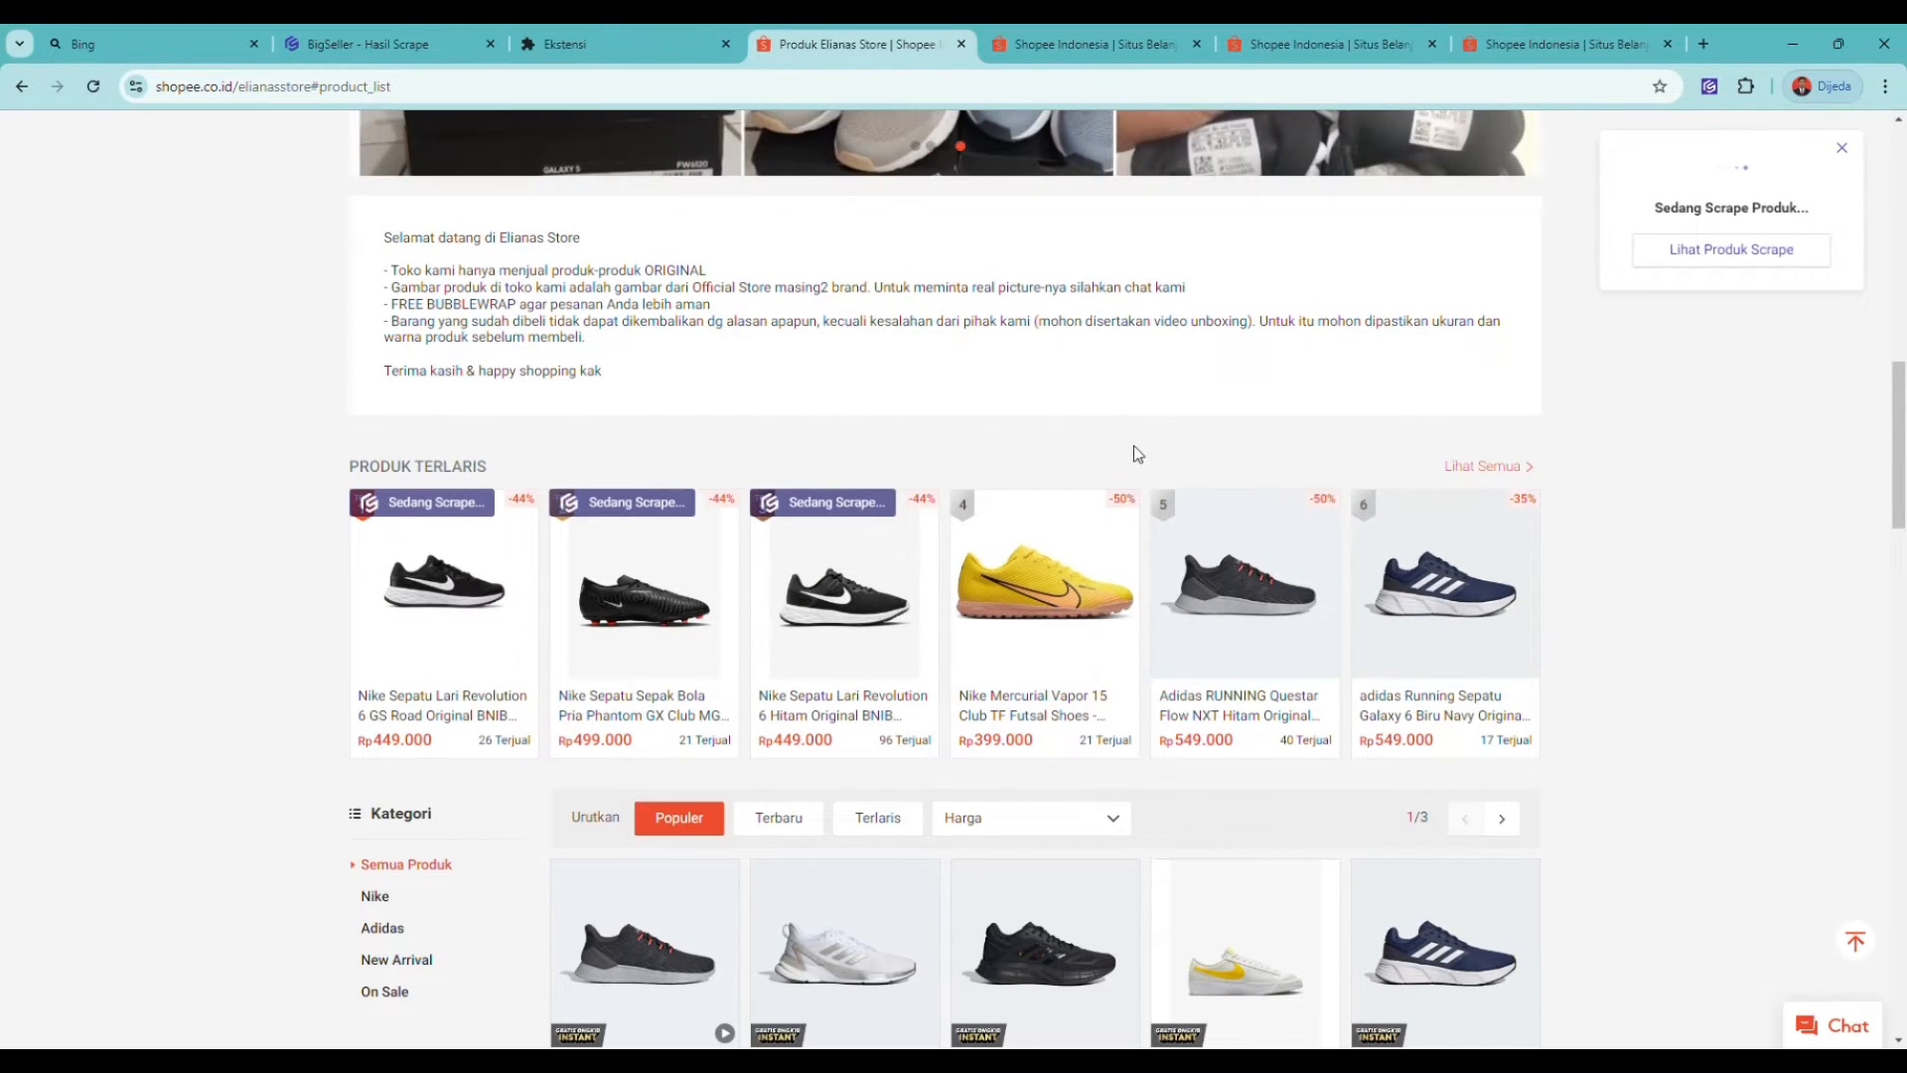
left_click(1033, 501)
left_click(1182, 504)
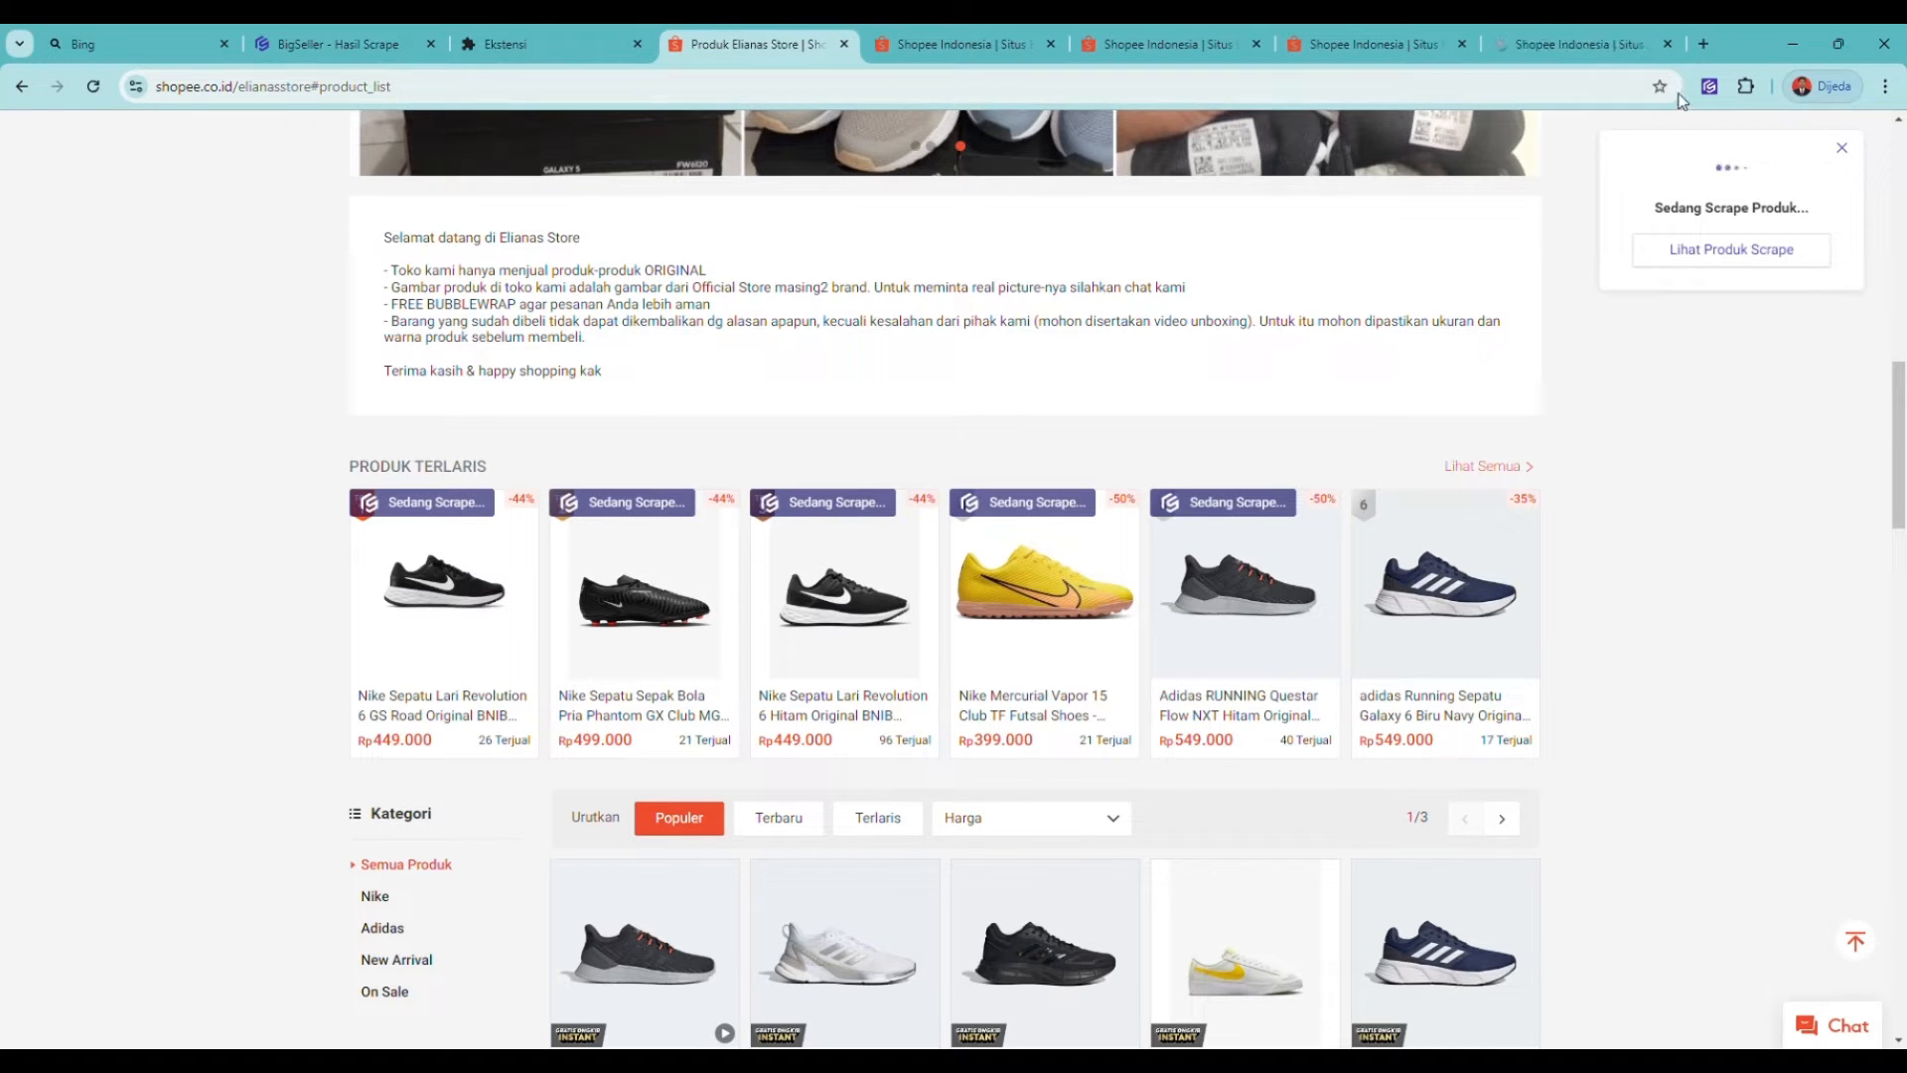
Step: Open the scraped products list in BigSeller and review the newly scraped shoes
left_click(1726, 254)
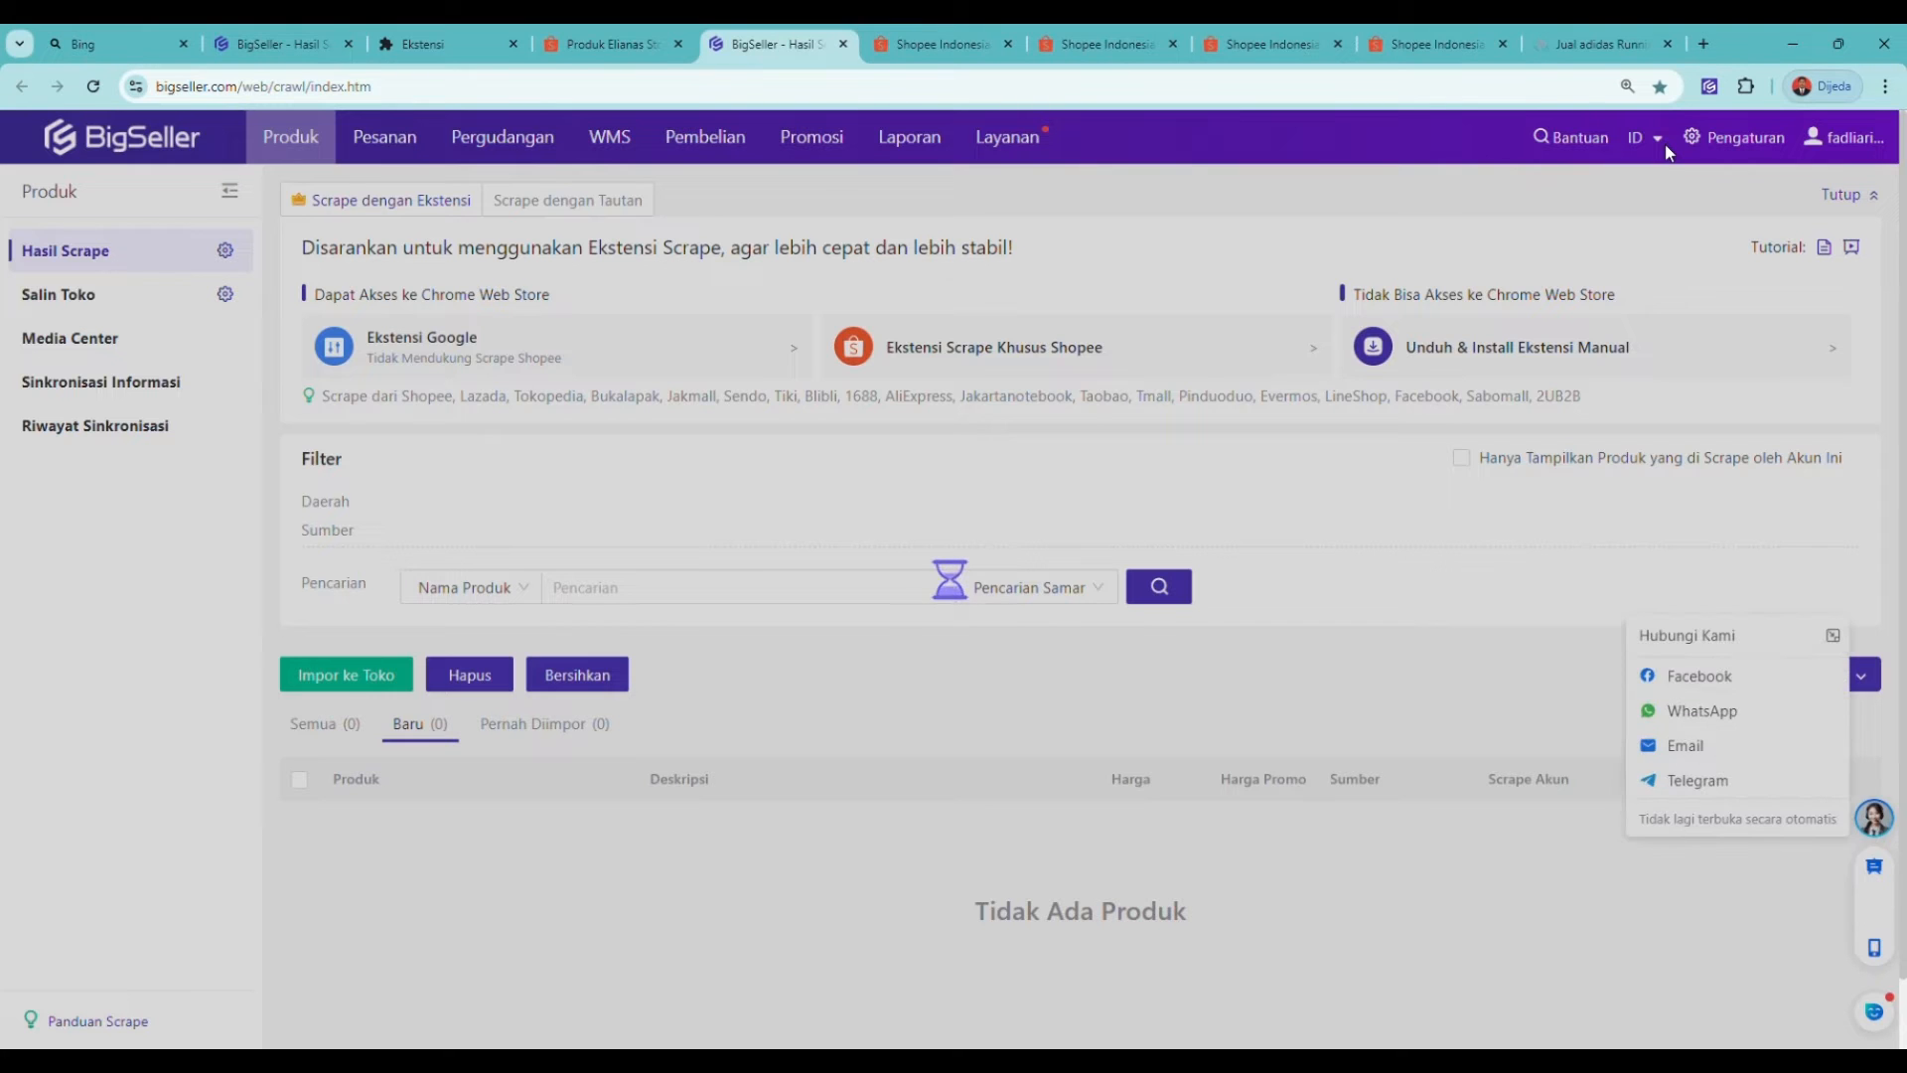
scroll(817, 573, "down", 4)
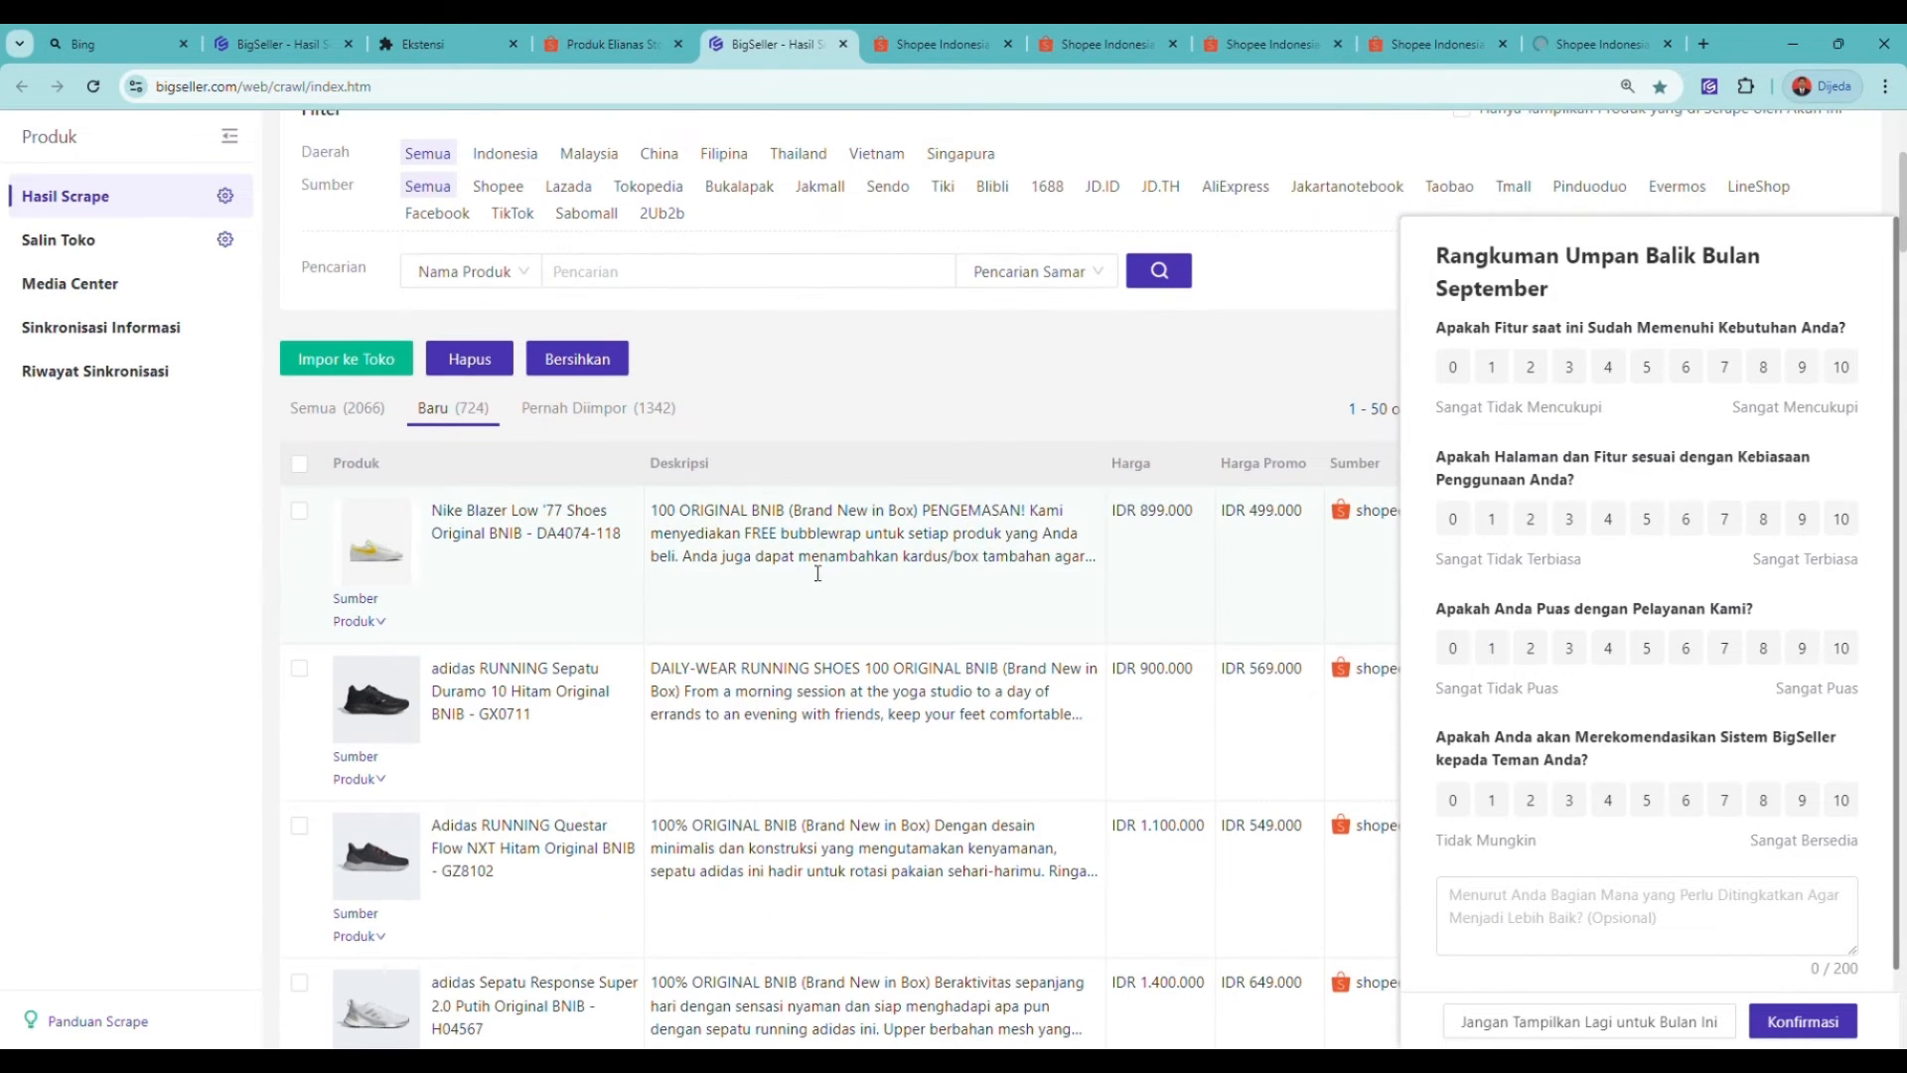
scroll(402, 497, "down", 4)
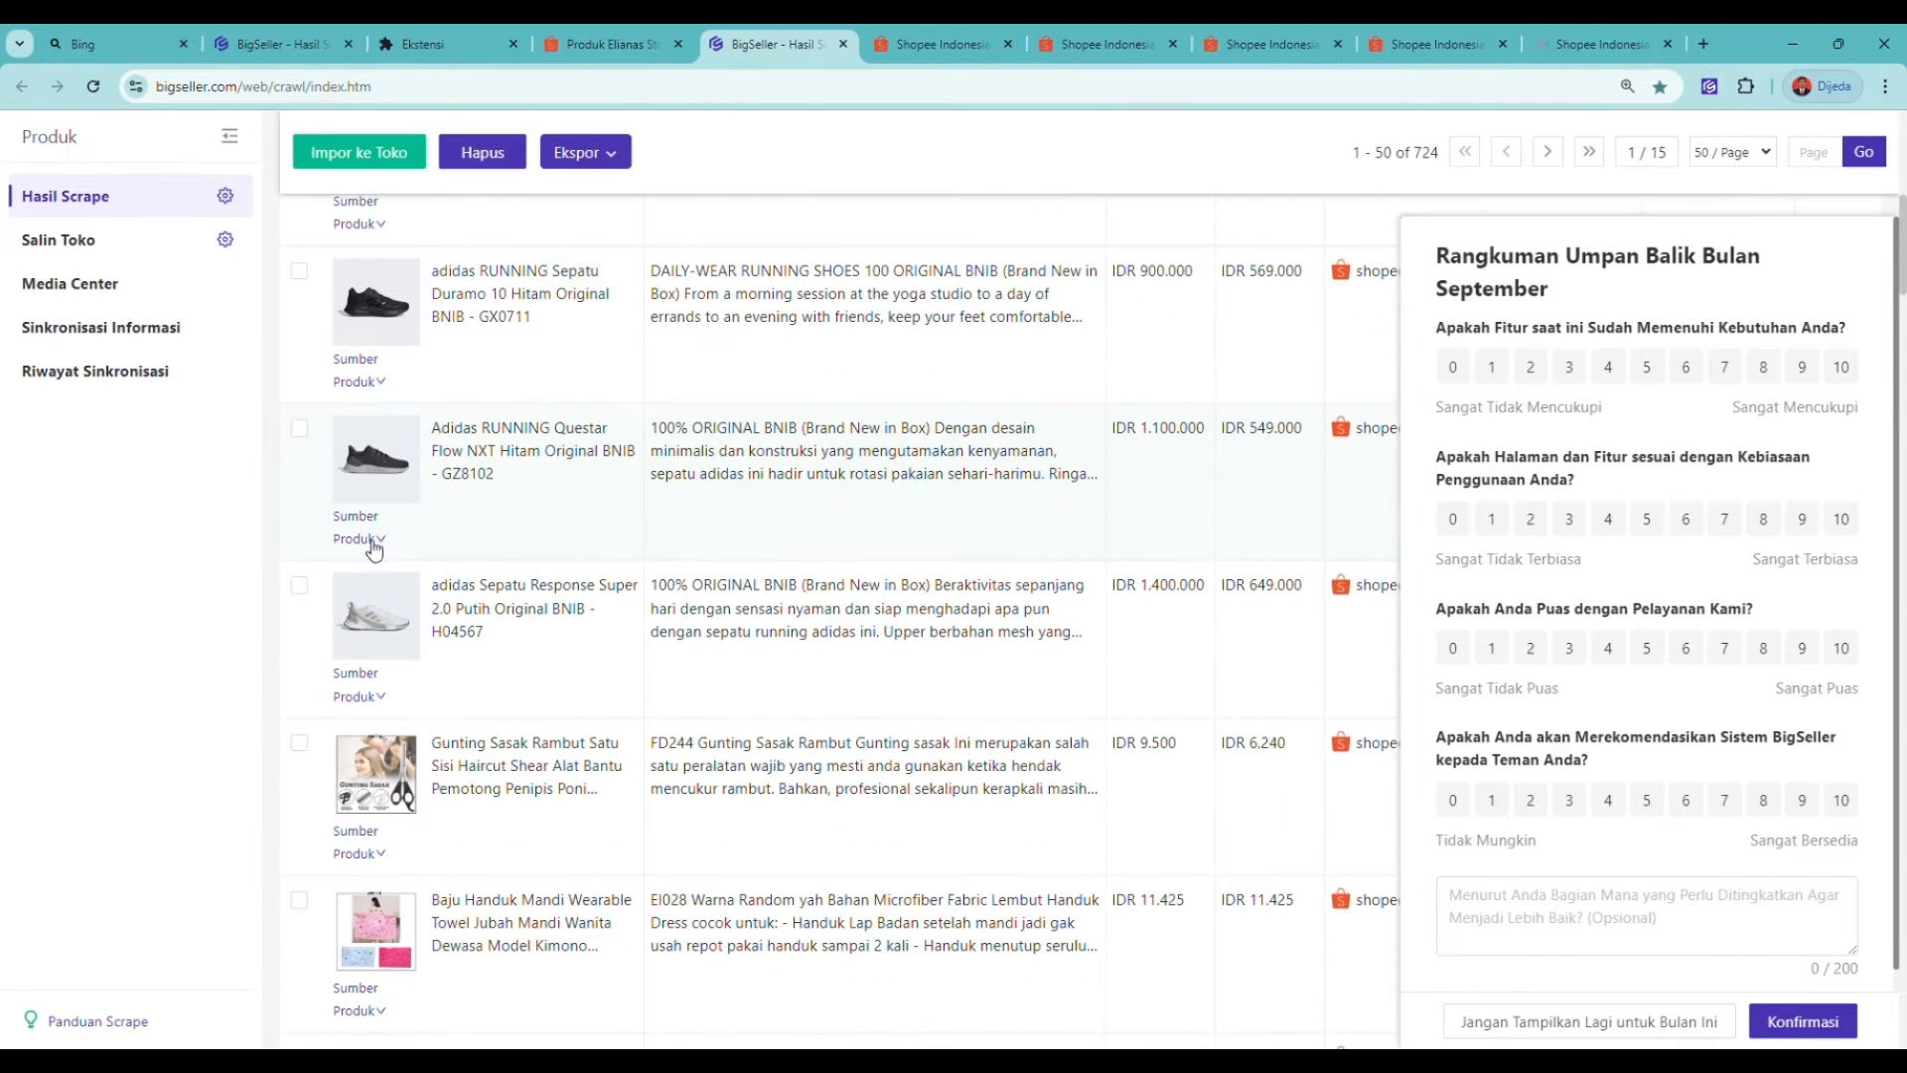
scroll(445, 618, "up", 5)
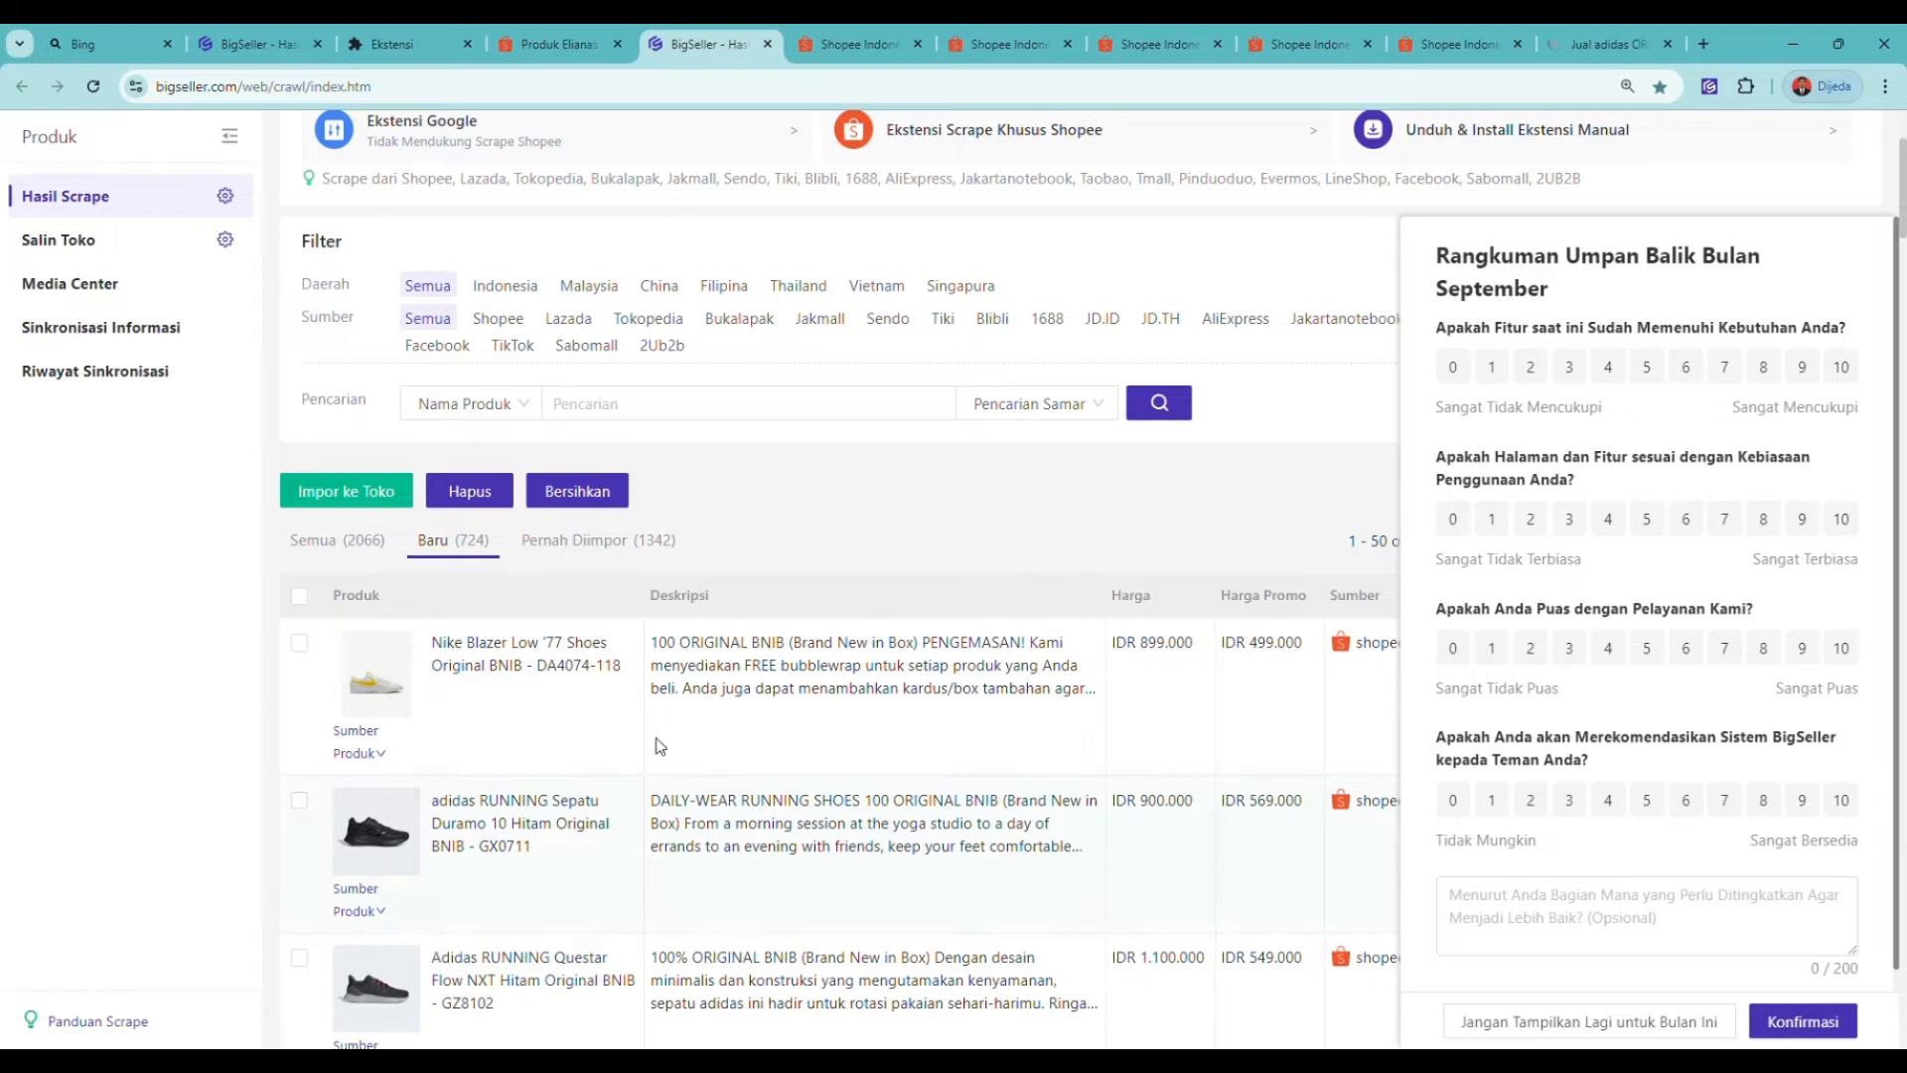
scroll(449, 672, "down", 1)
mouse_move(378, 554)
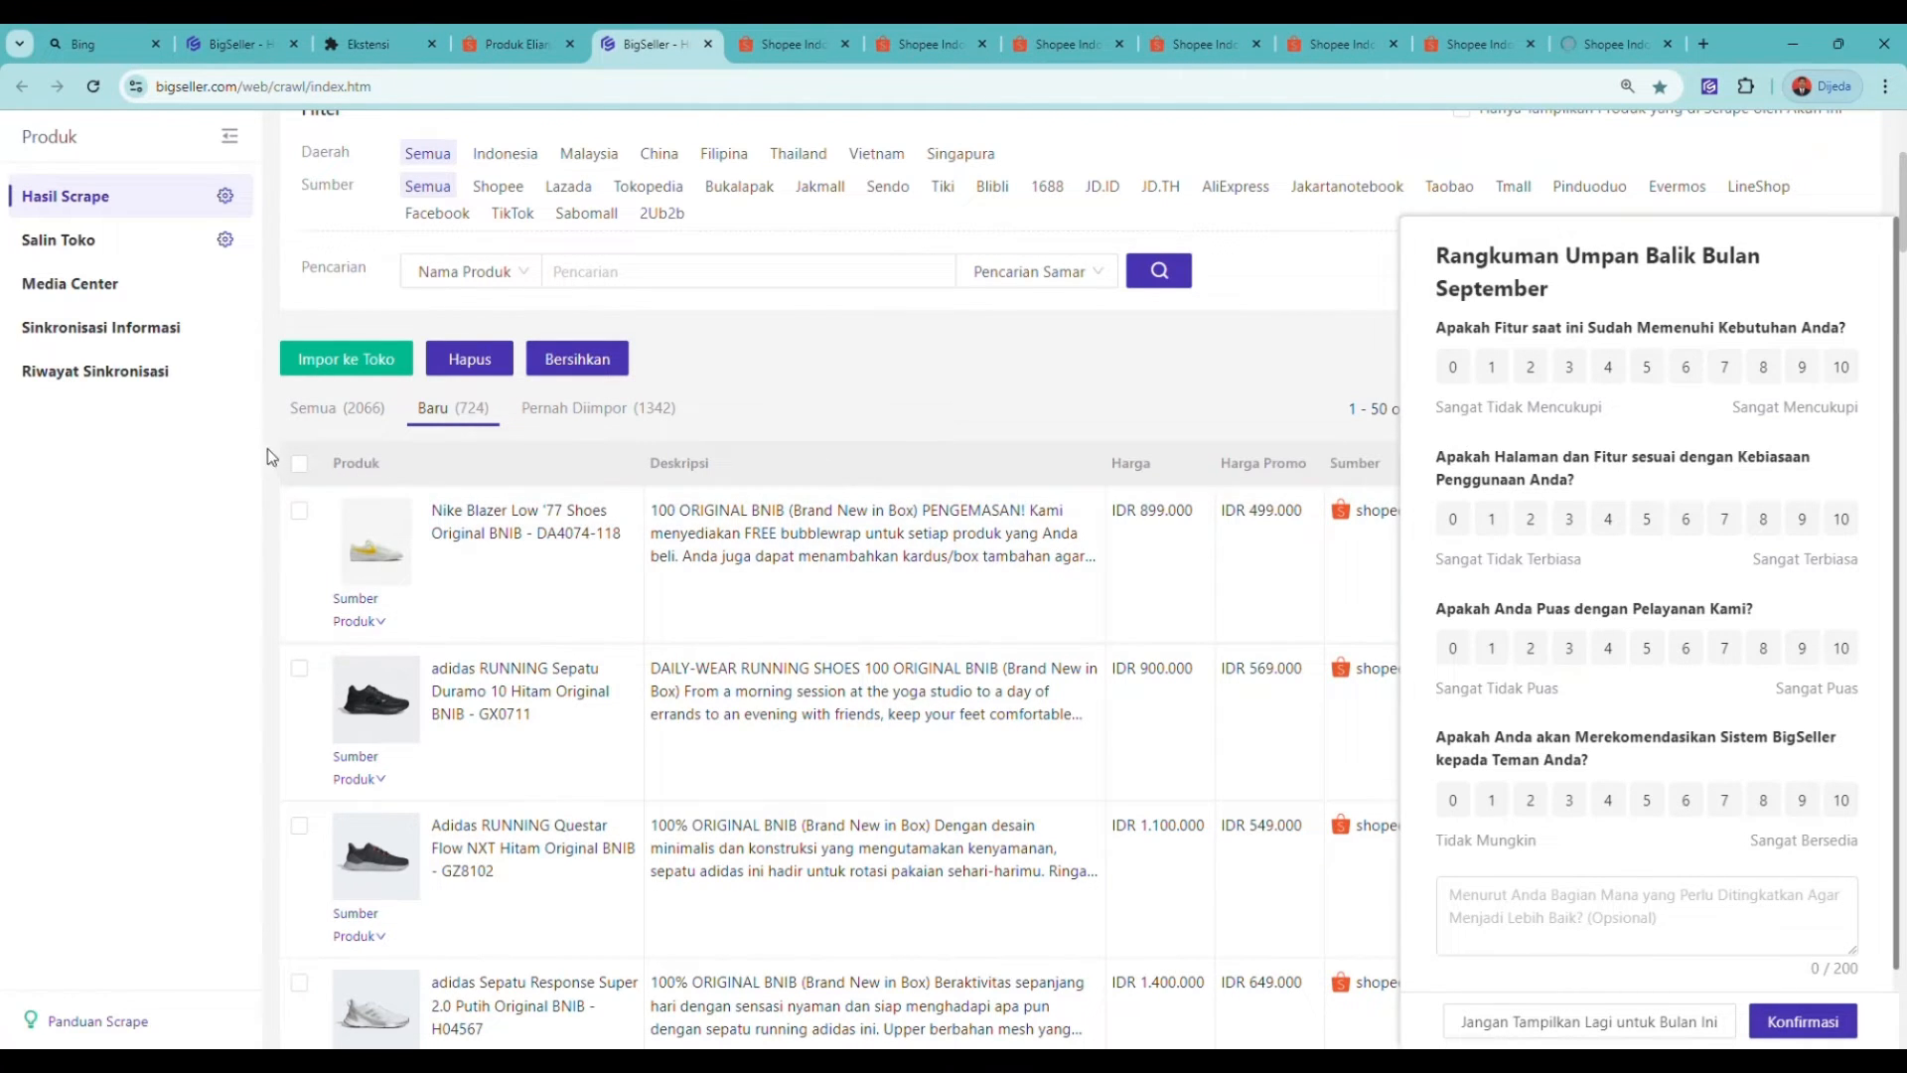
Step: Import the Nike Blazer Low '77, Duramo 10, Questar Flow NXT and Response Super 2.0 shoes into the hiko_official Shopee store's drafts
left_click(310, 513)
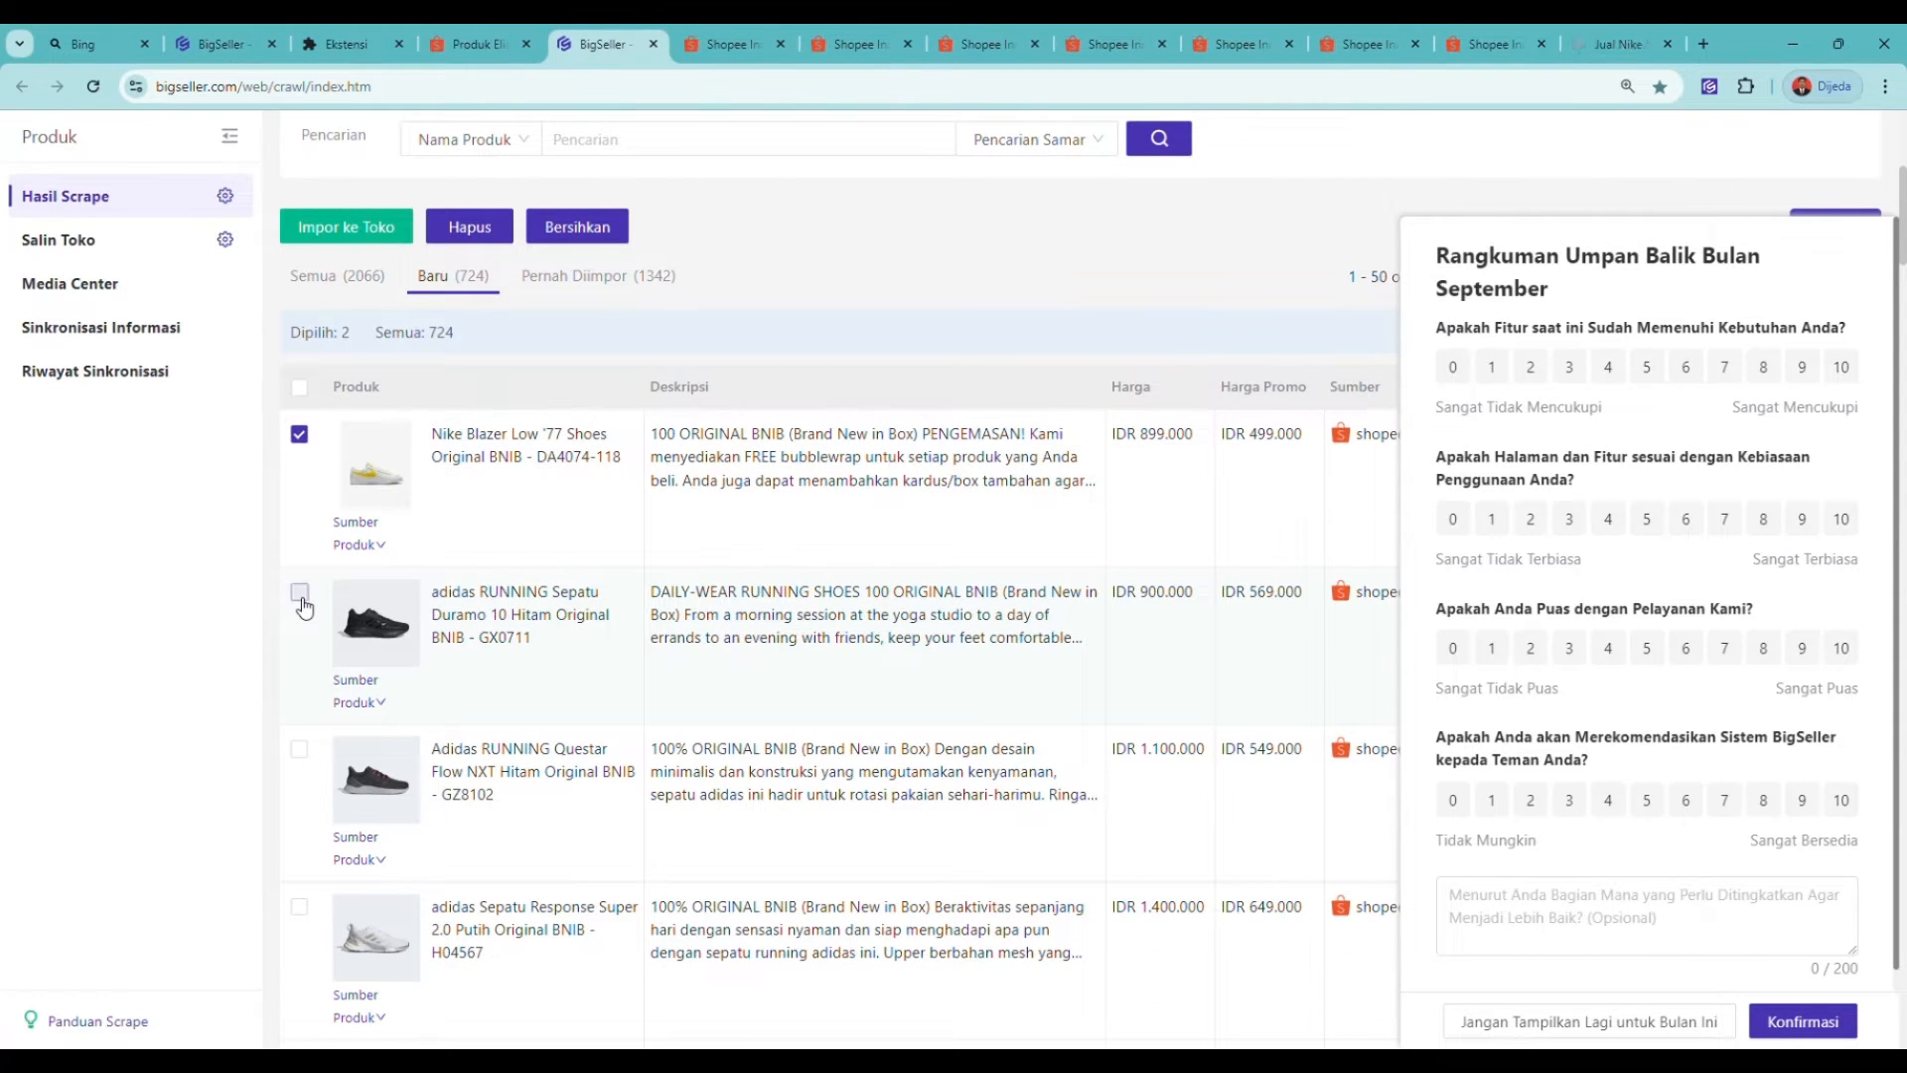
scroll(304, 608, "down", 3)
left_click(299, 488)
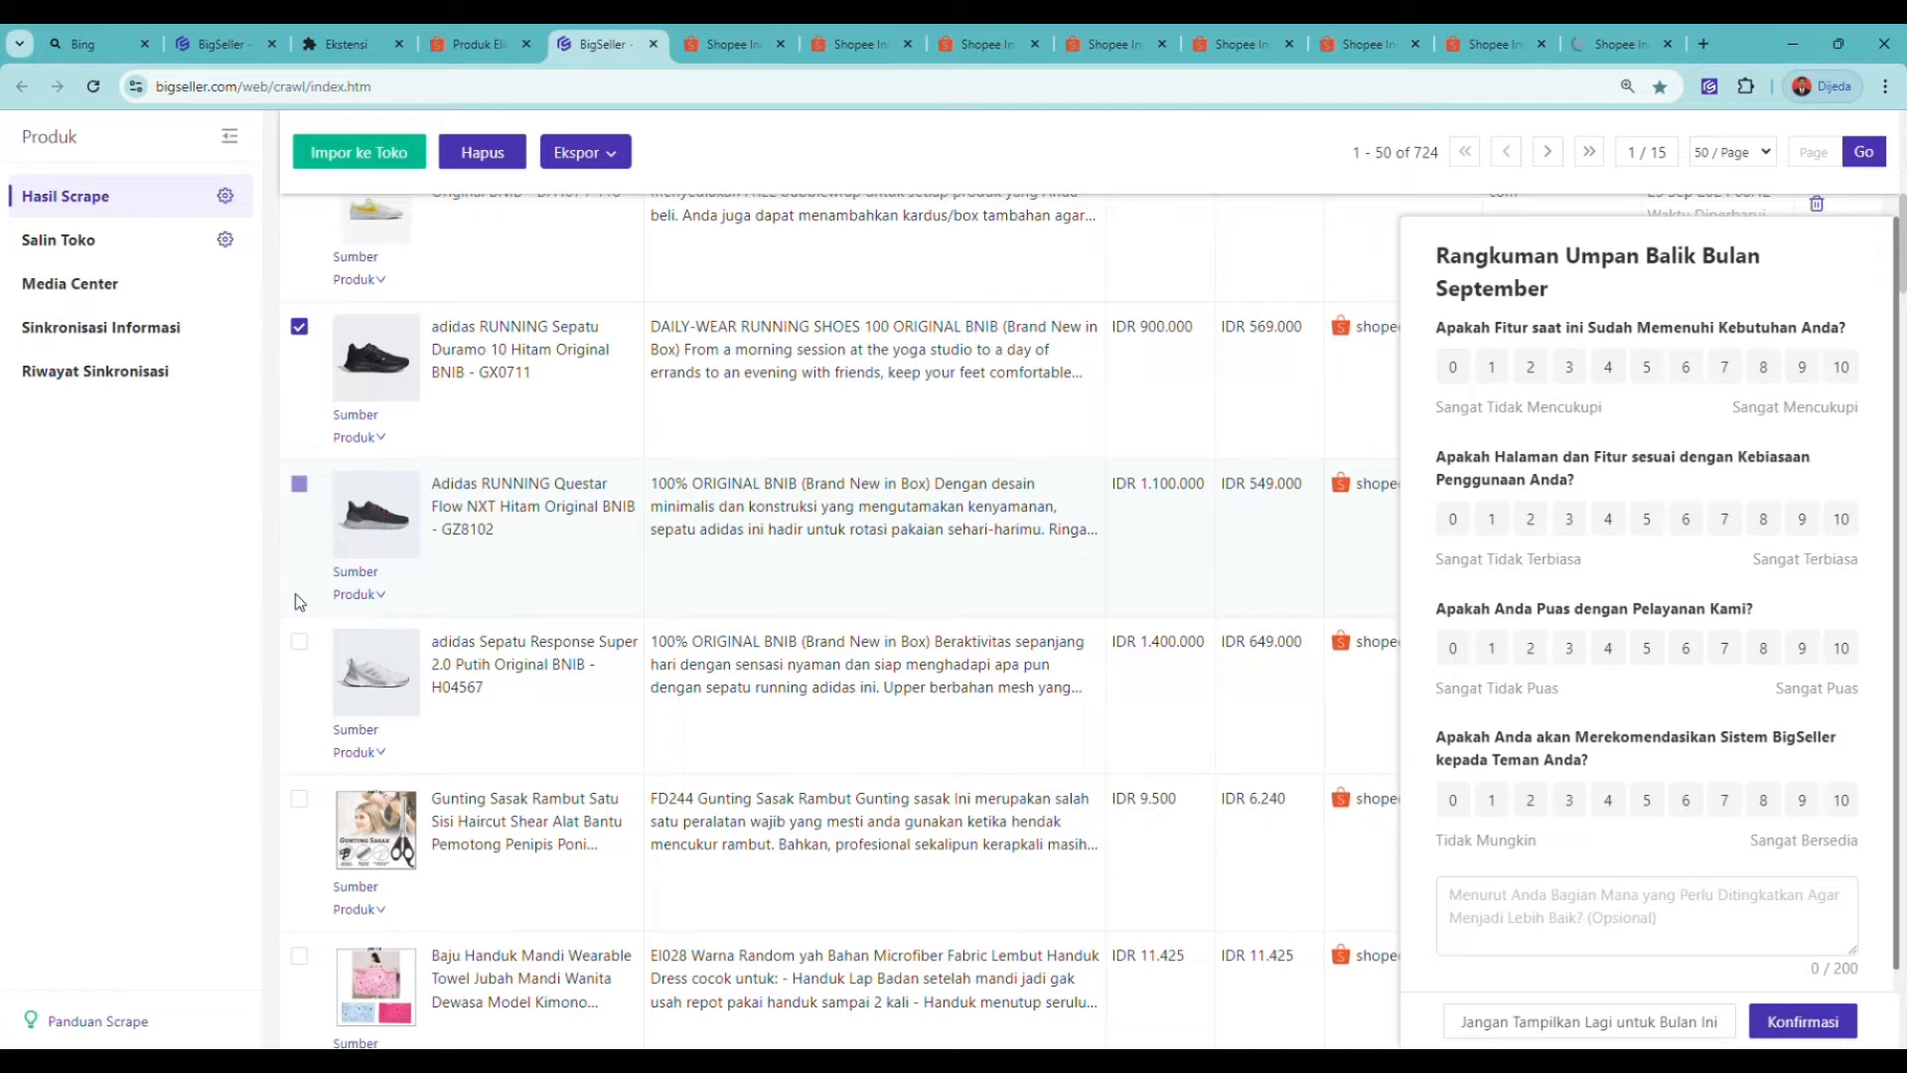
left_click(307, 646)
left_click(332, 153)
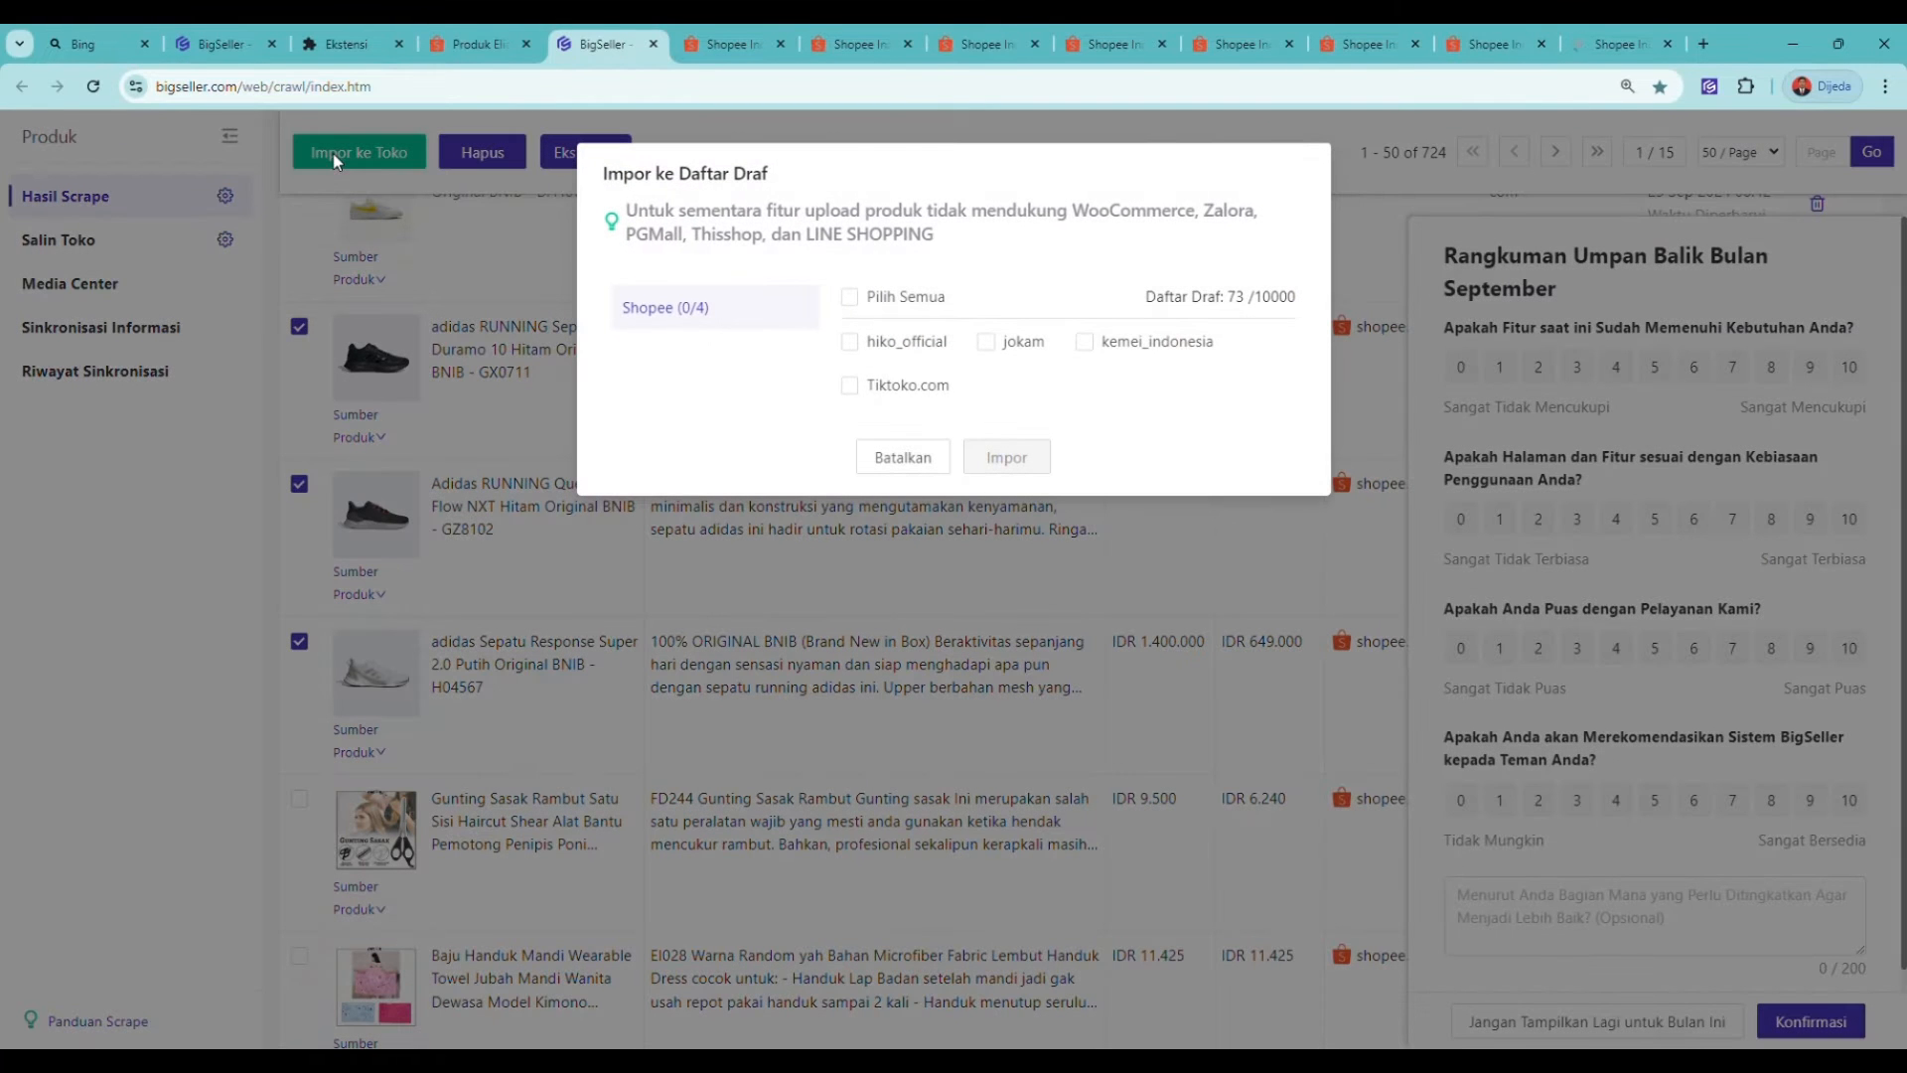
left_click(849, 342)
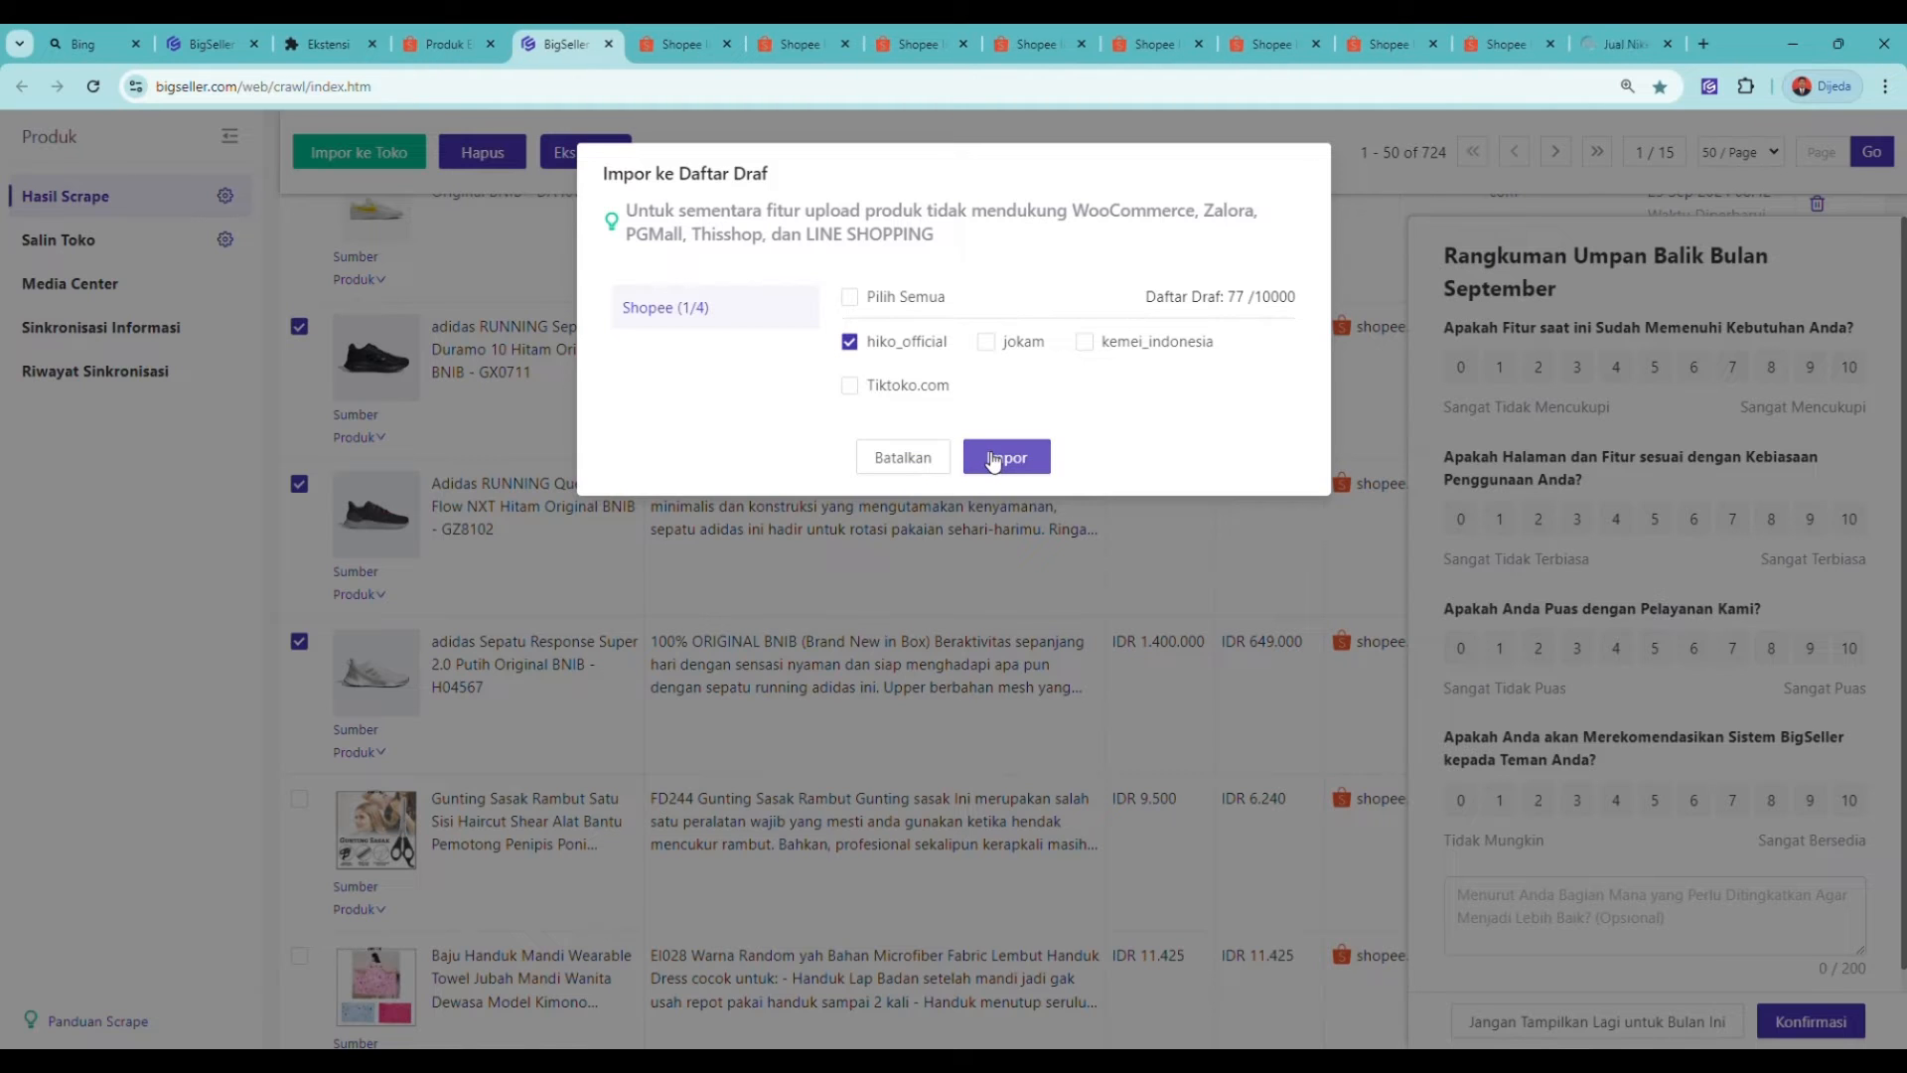
left_click(992, 459)
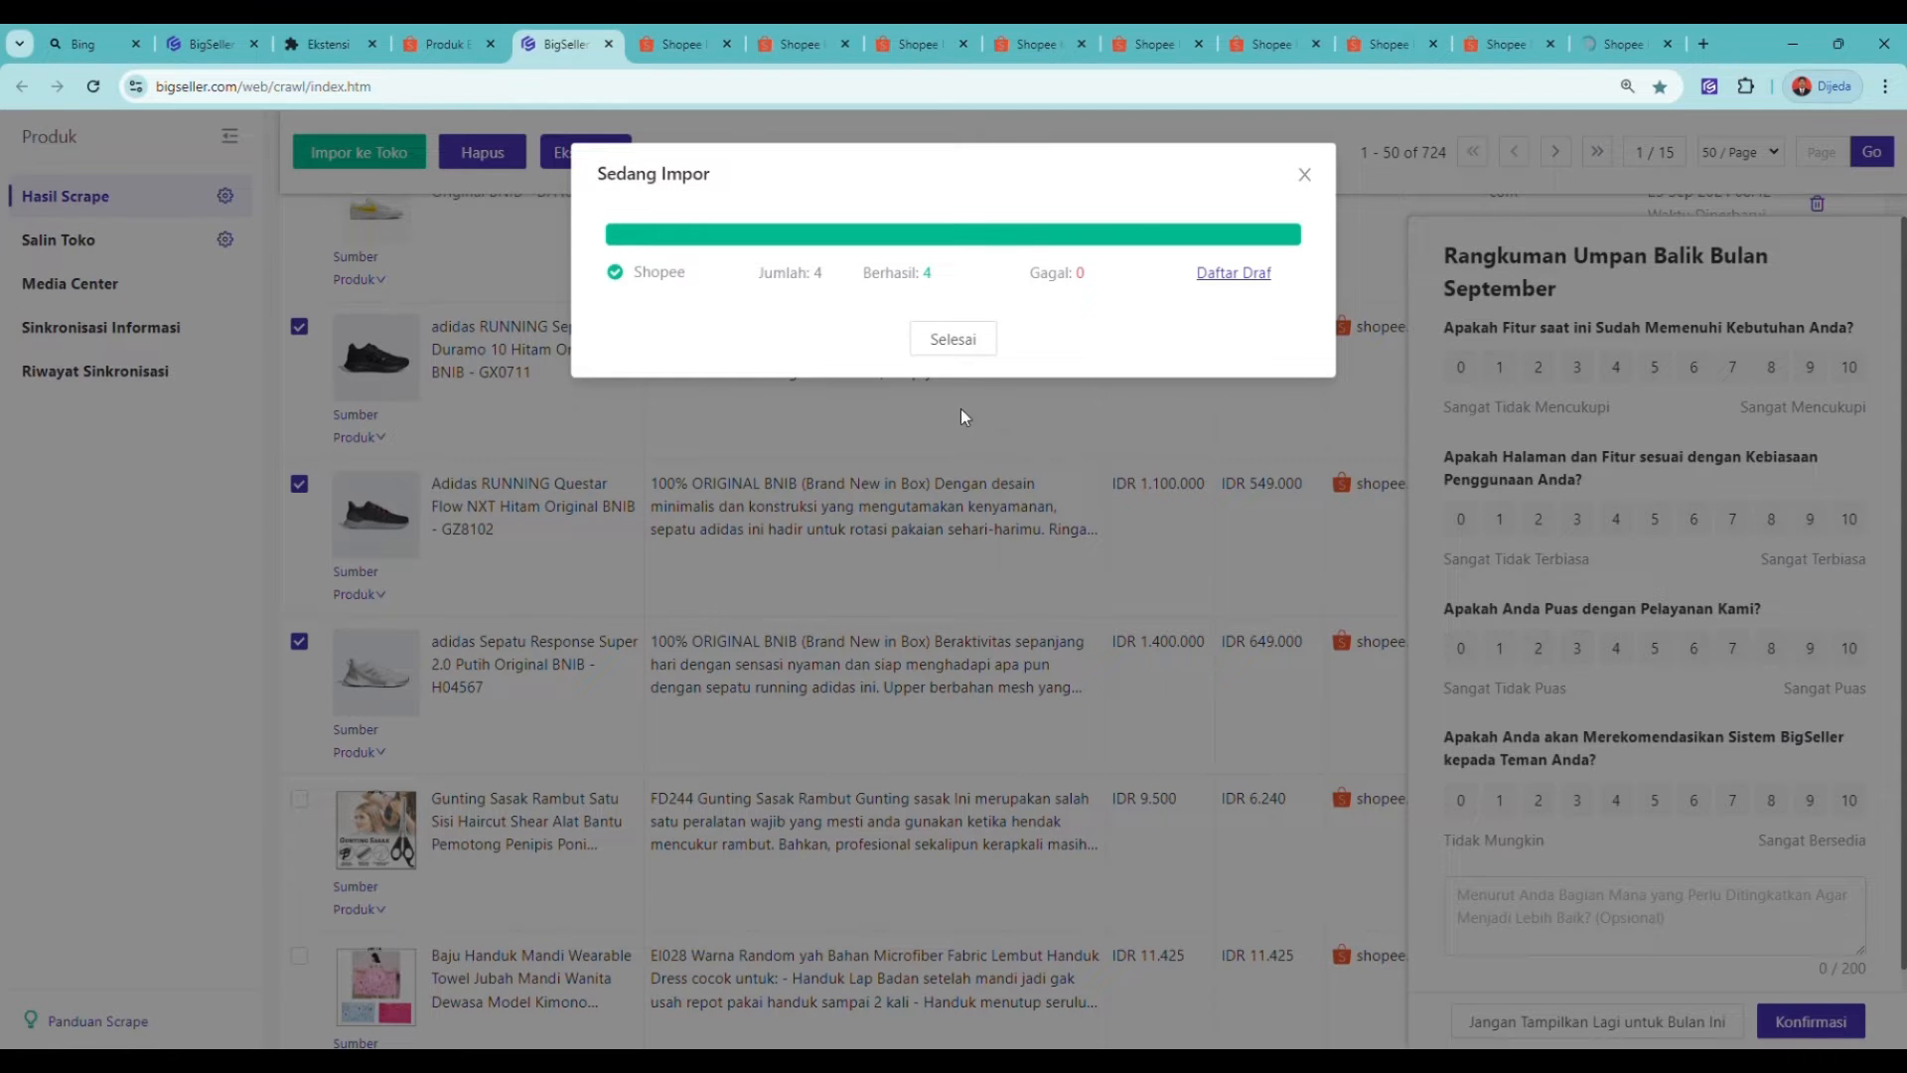
left_click(981, 338)
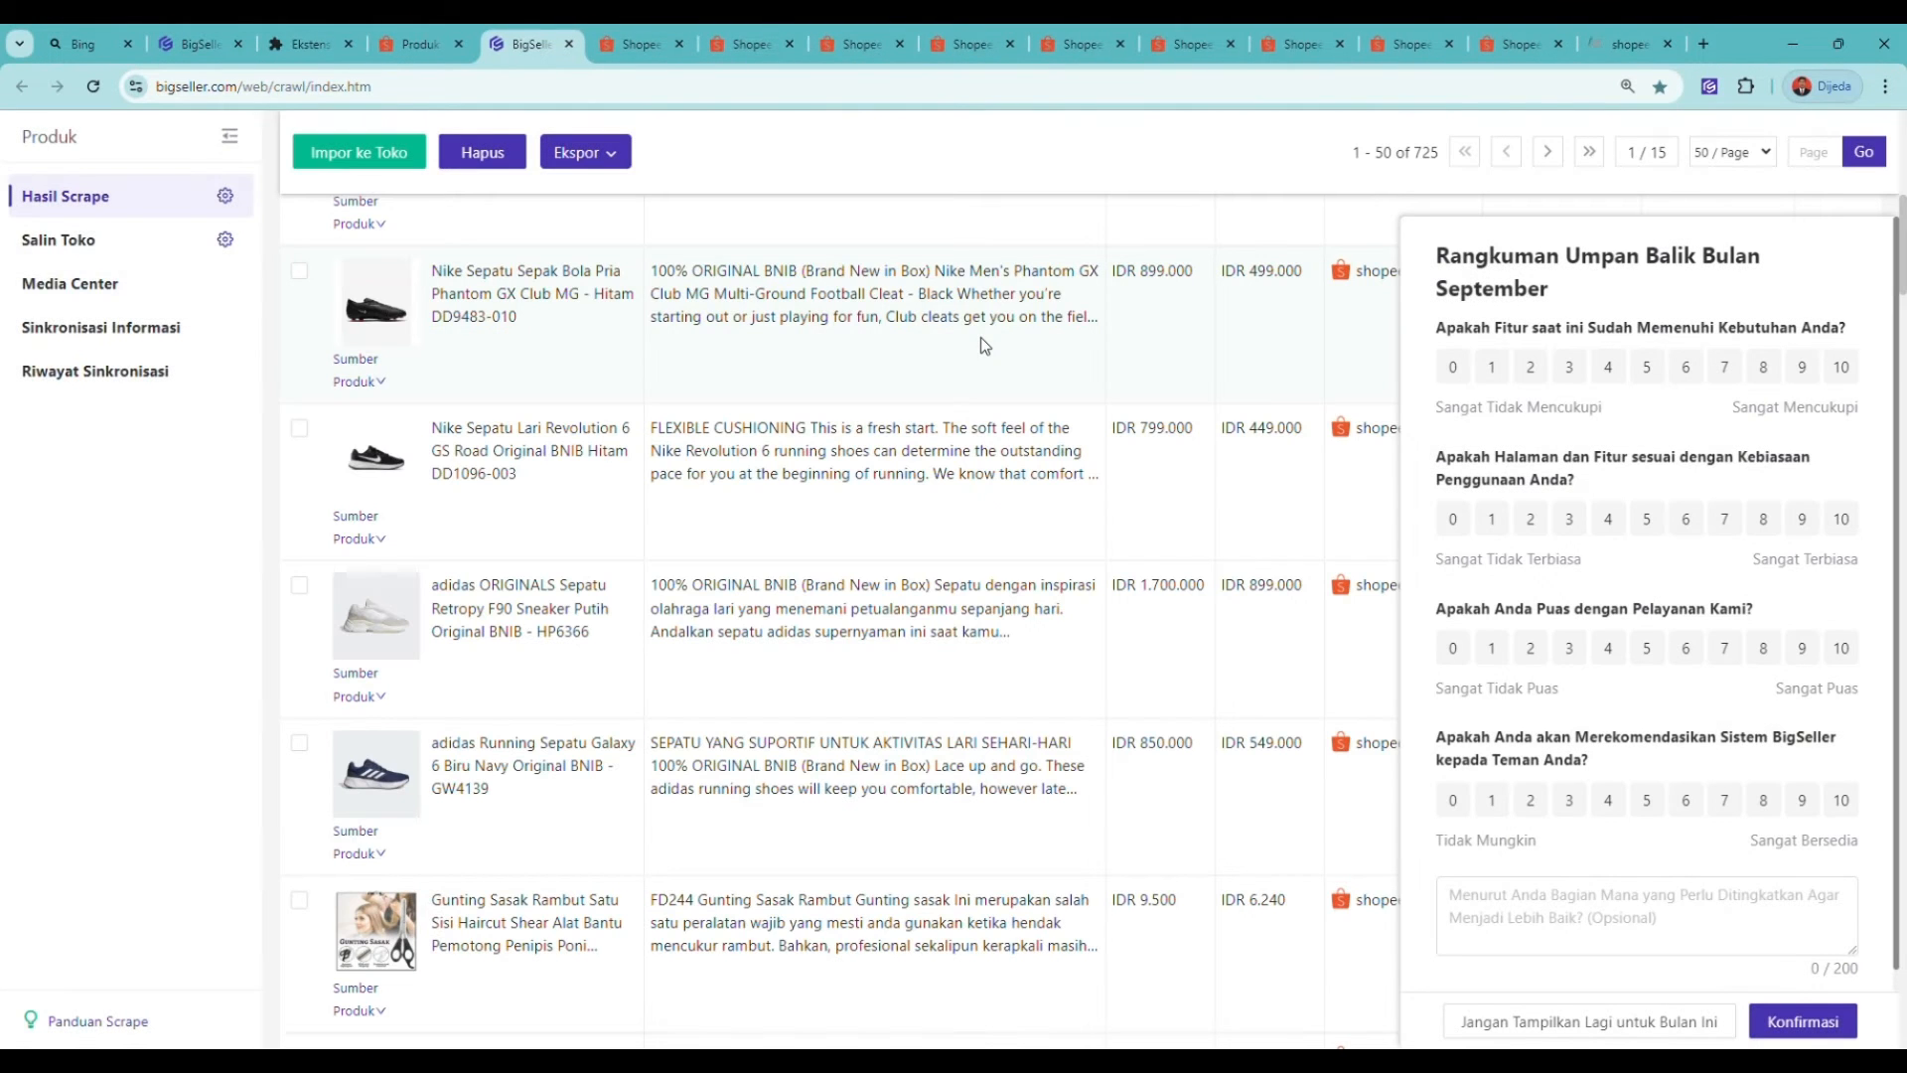
Step: Open the Shopee draft list and look over the newly imported shoe drafts
mouse_move(308, 164)
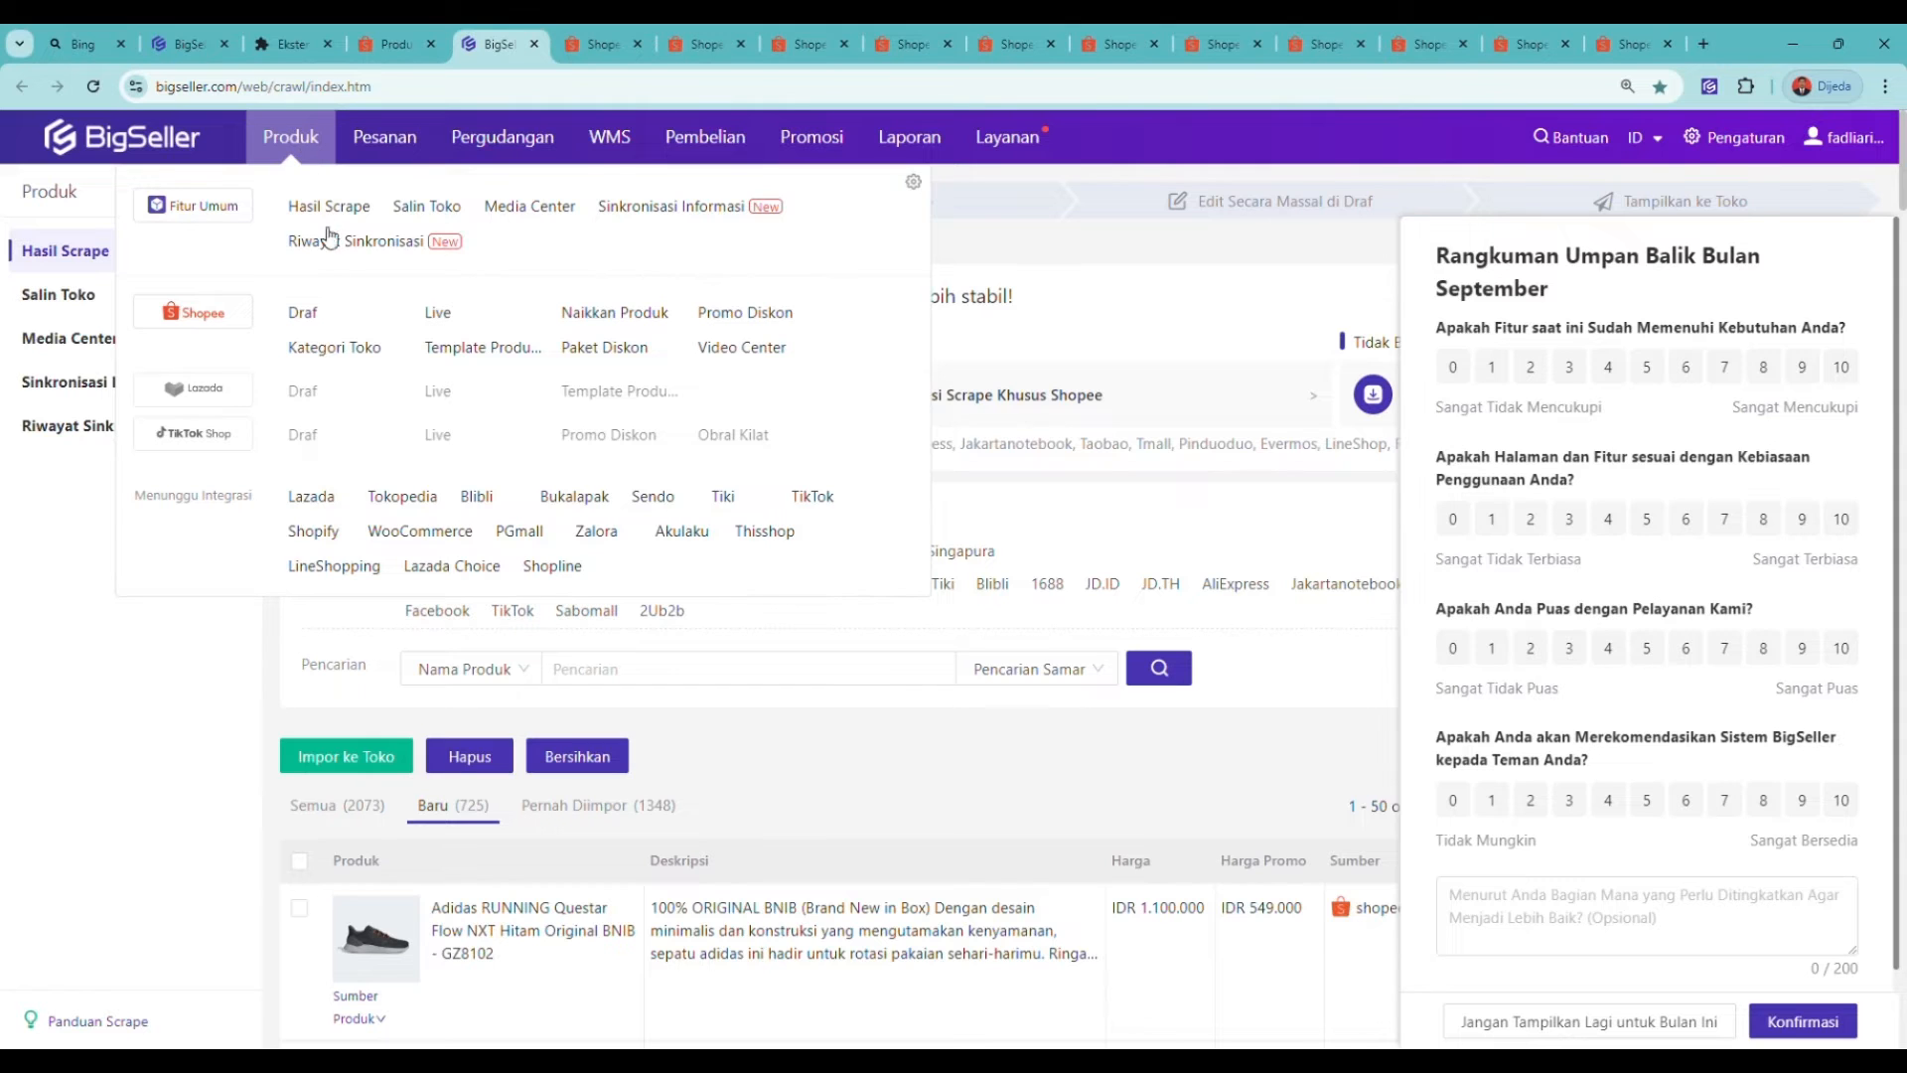
left_click(320, 314)
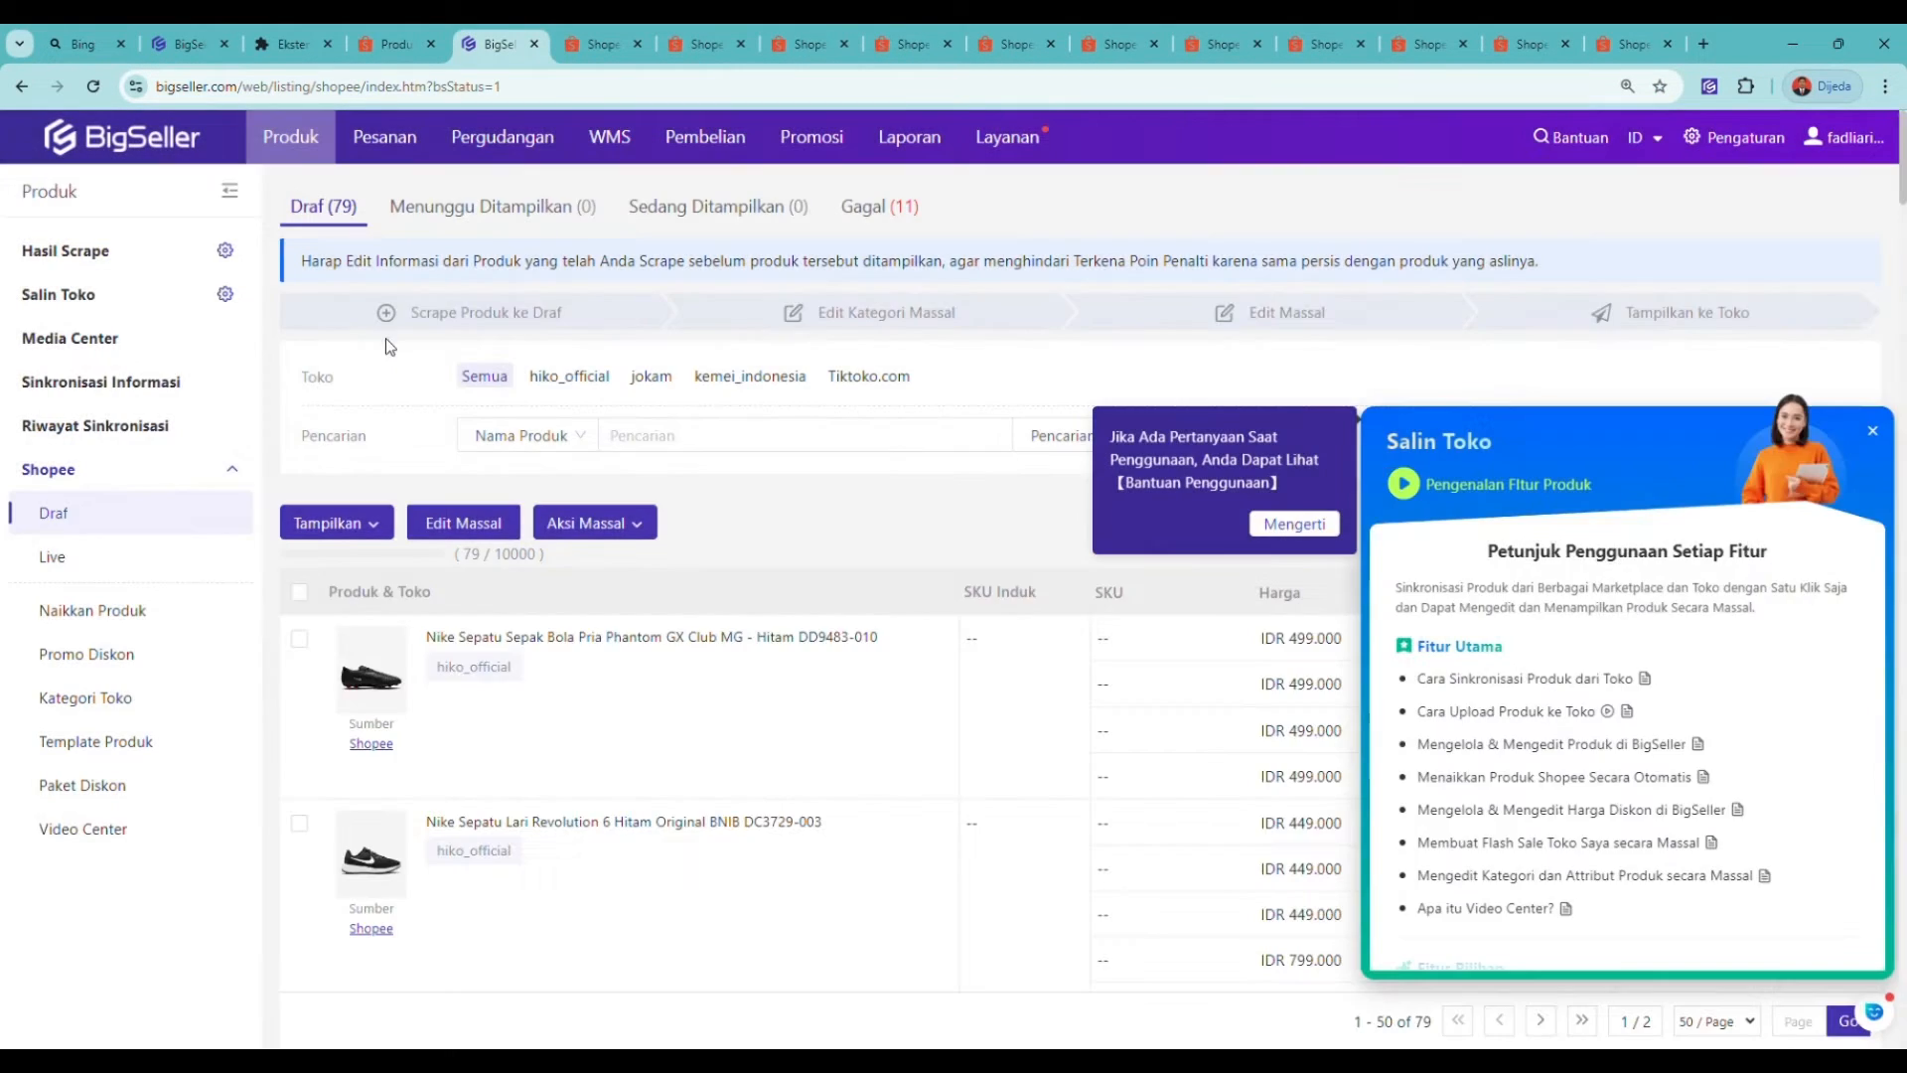
scroll(539, 443, "down", 5)
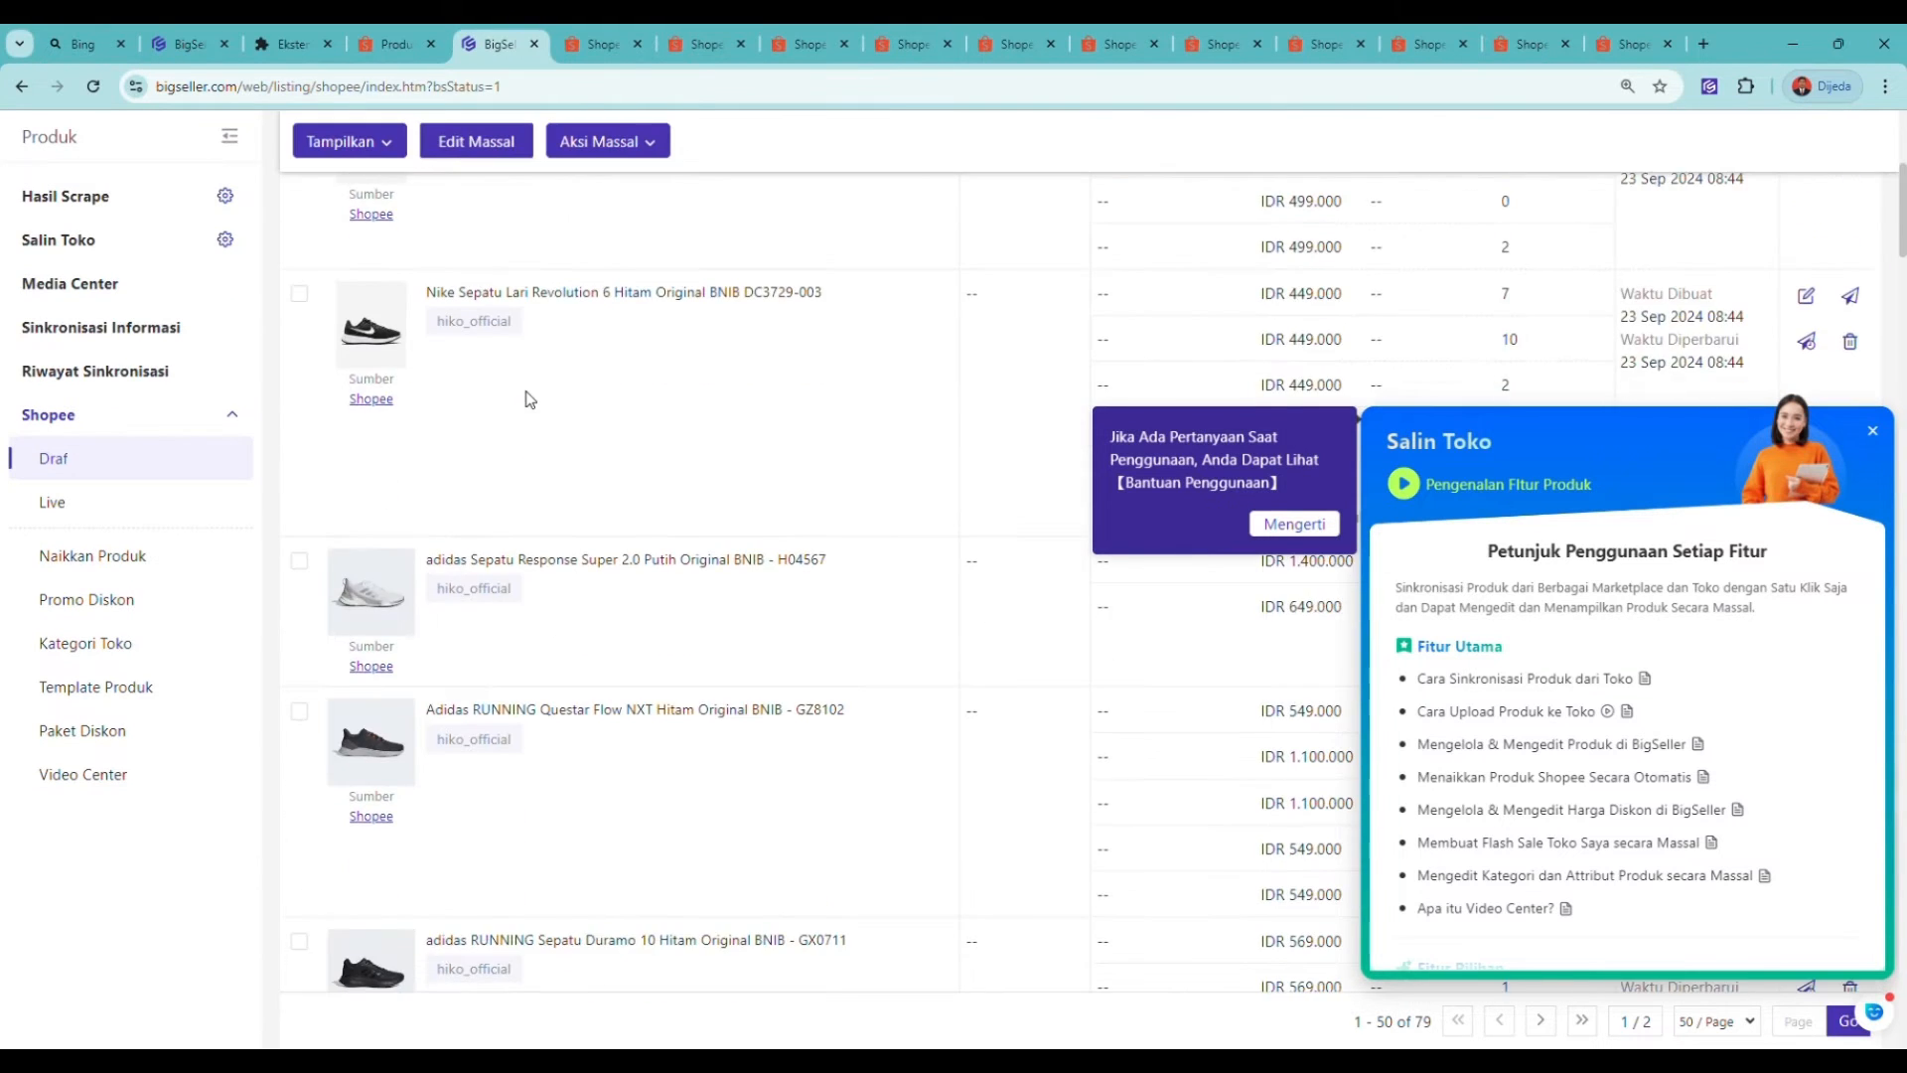
scroll(526, 399, "down", 8)
scroll(517, 397, "up", 7)
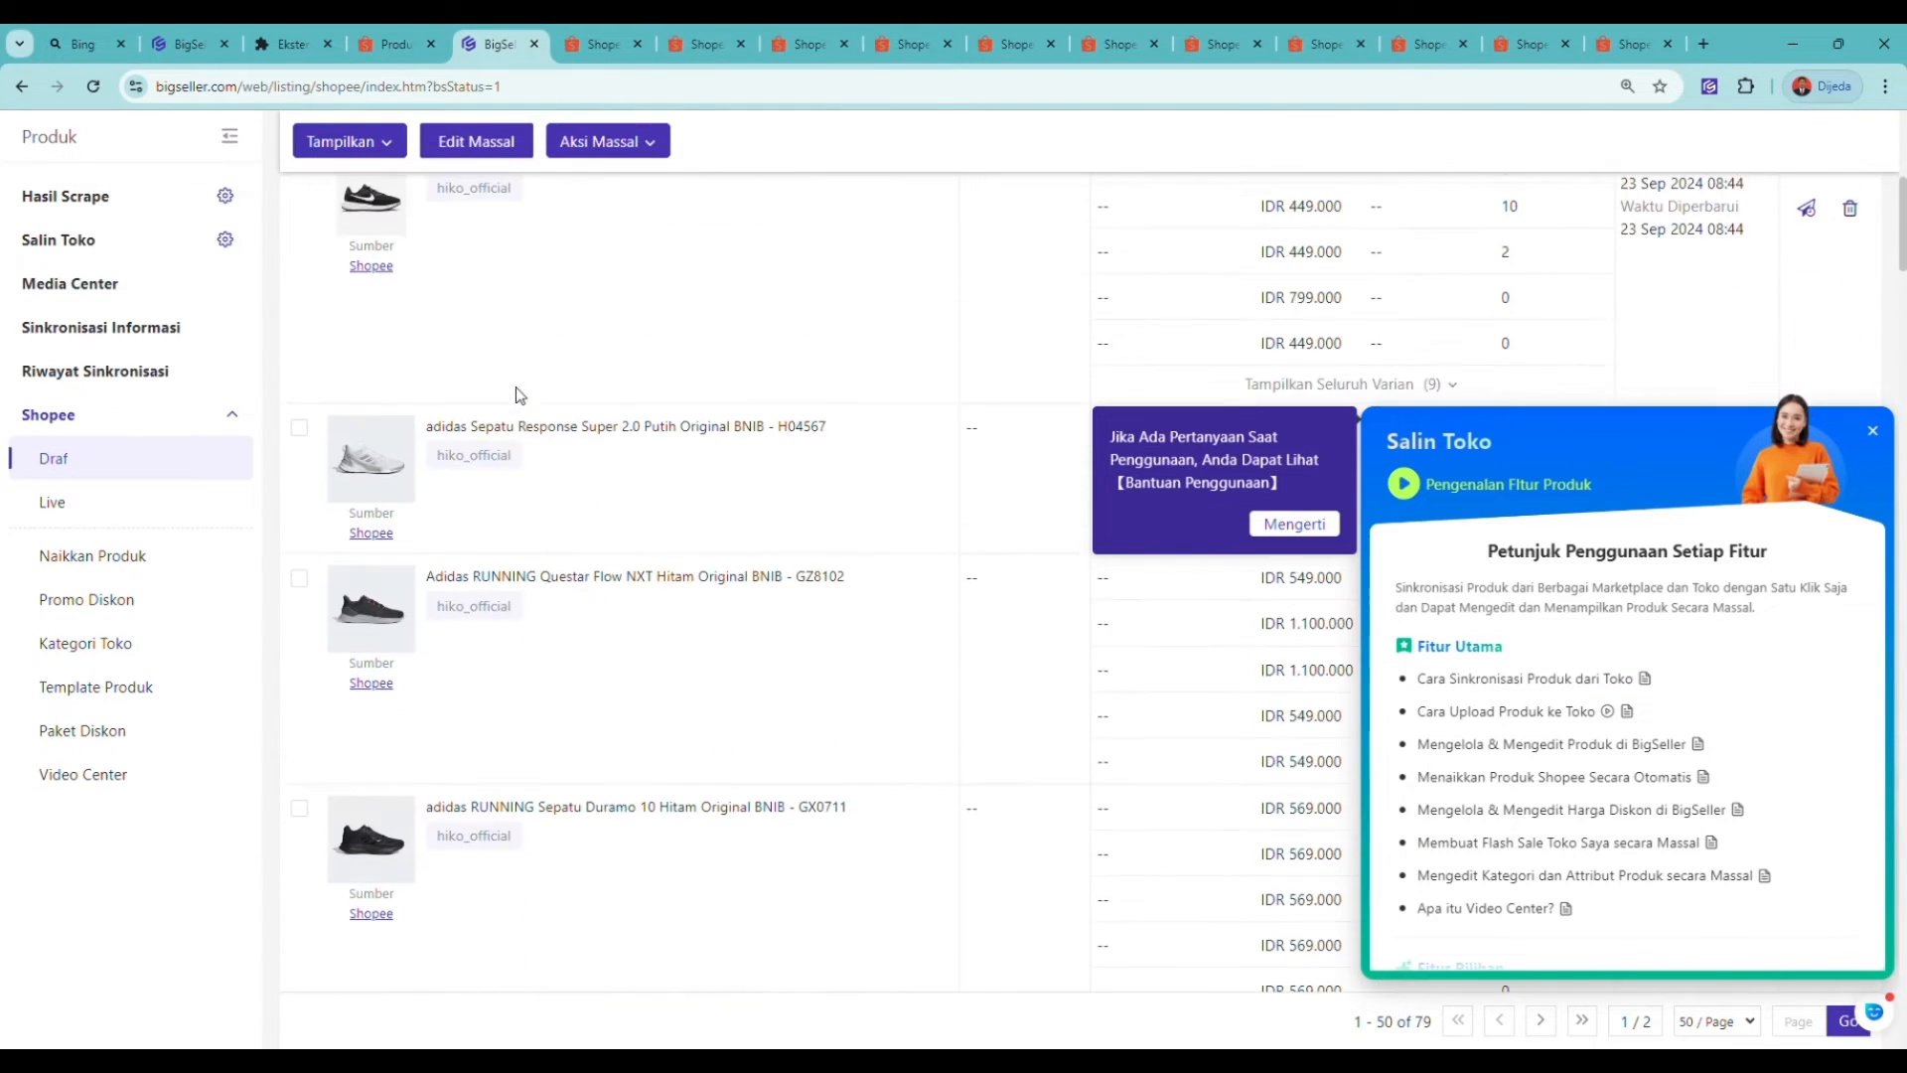
scroll(516, 394, "up", 10)
scroll(467, 336, "down", 3)
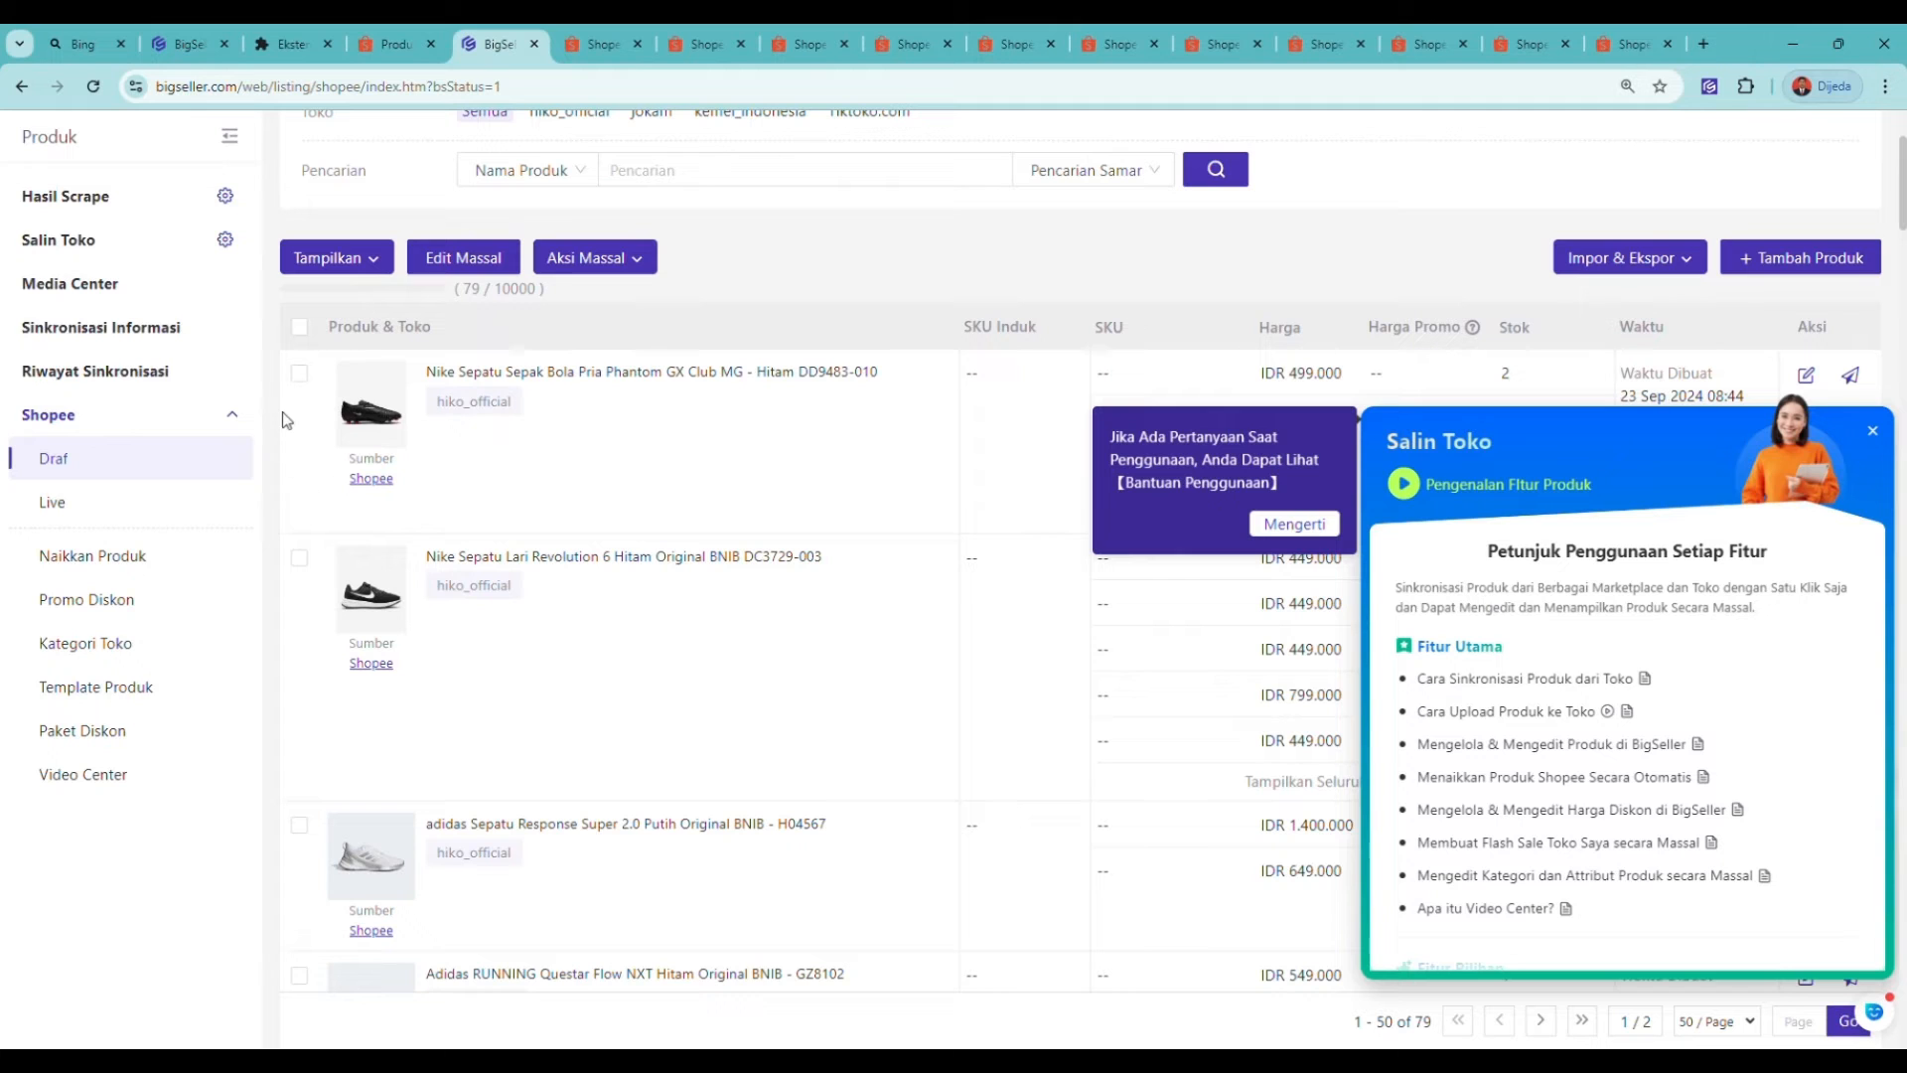
scroll(314, 433, "up", 3)
Step: Select the first six shoe drafts, from Phantom GX Club MG to Nike Blazer Low '77, and open them for bulk editing
left_click(300, 644)
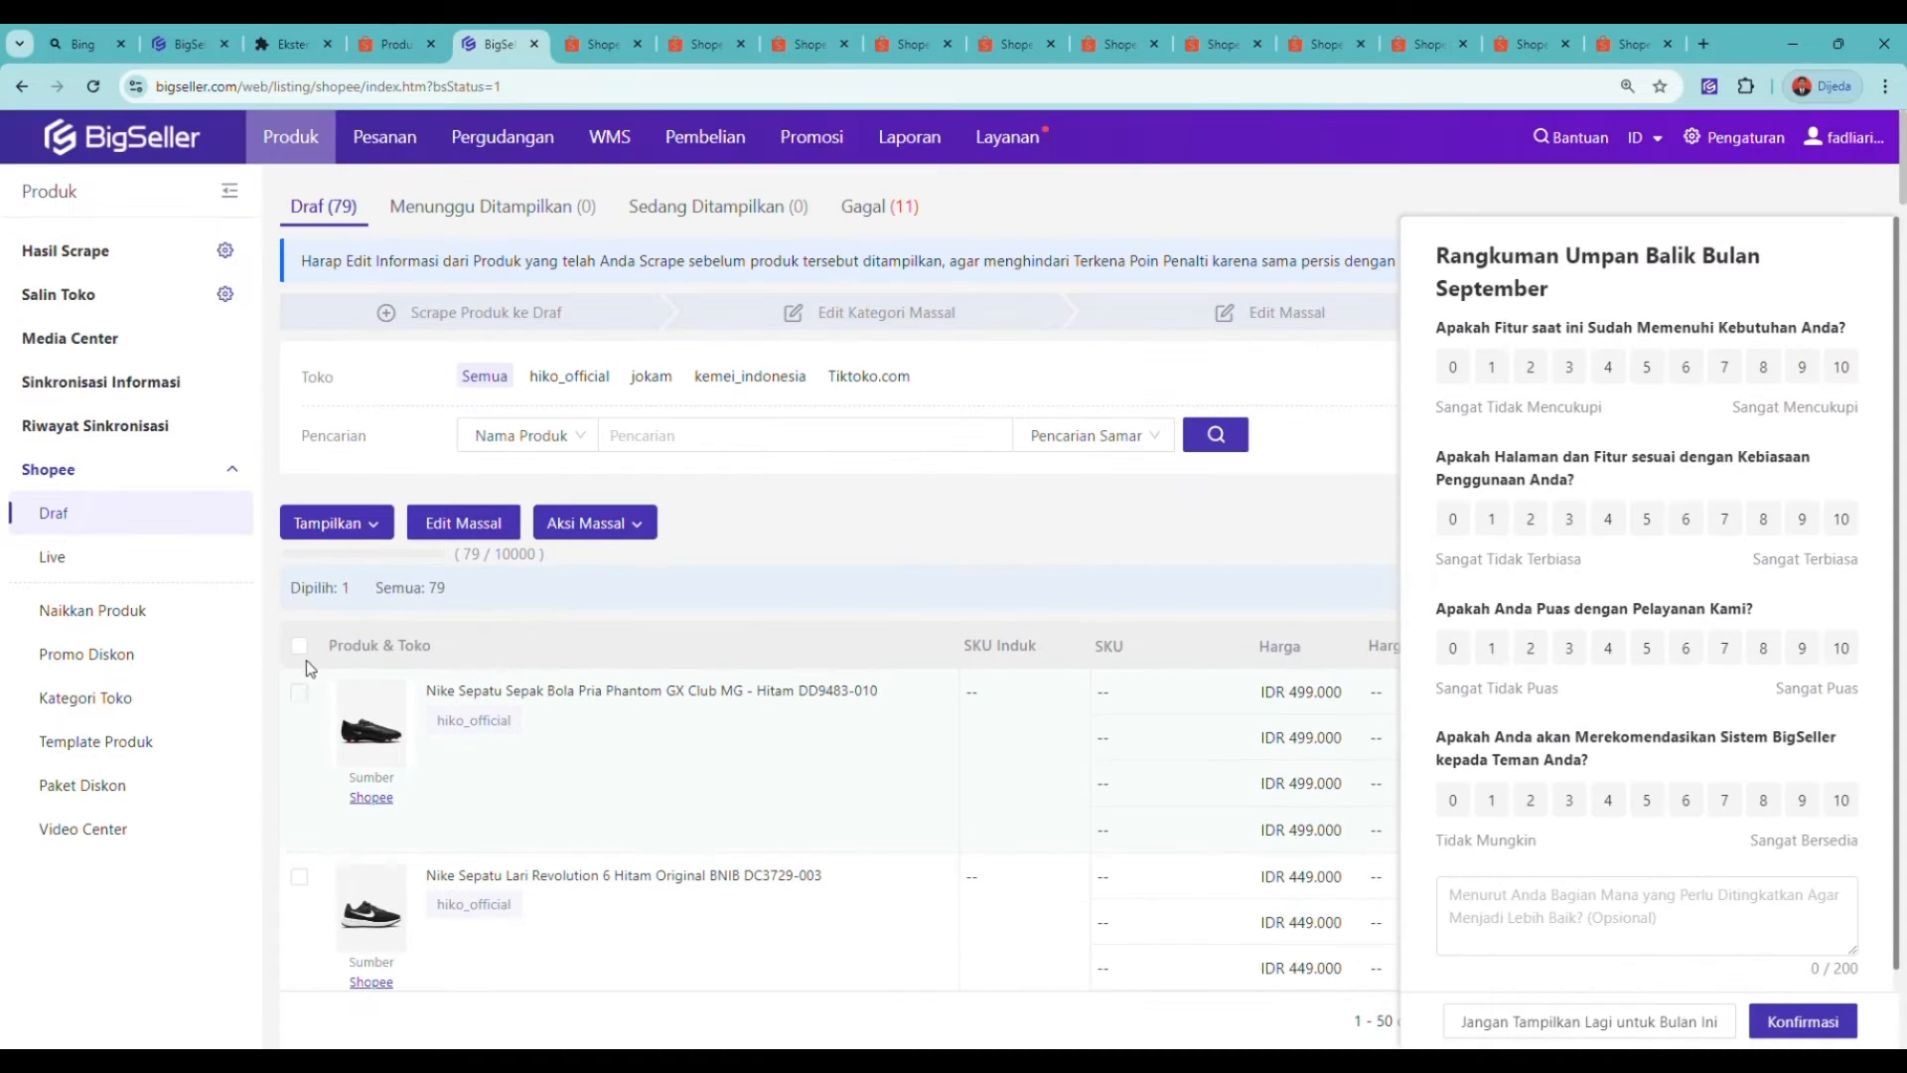
scroll(359, 625, "down", 3)
left_click(299, 611)
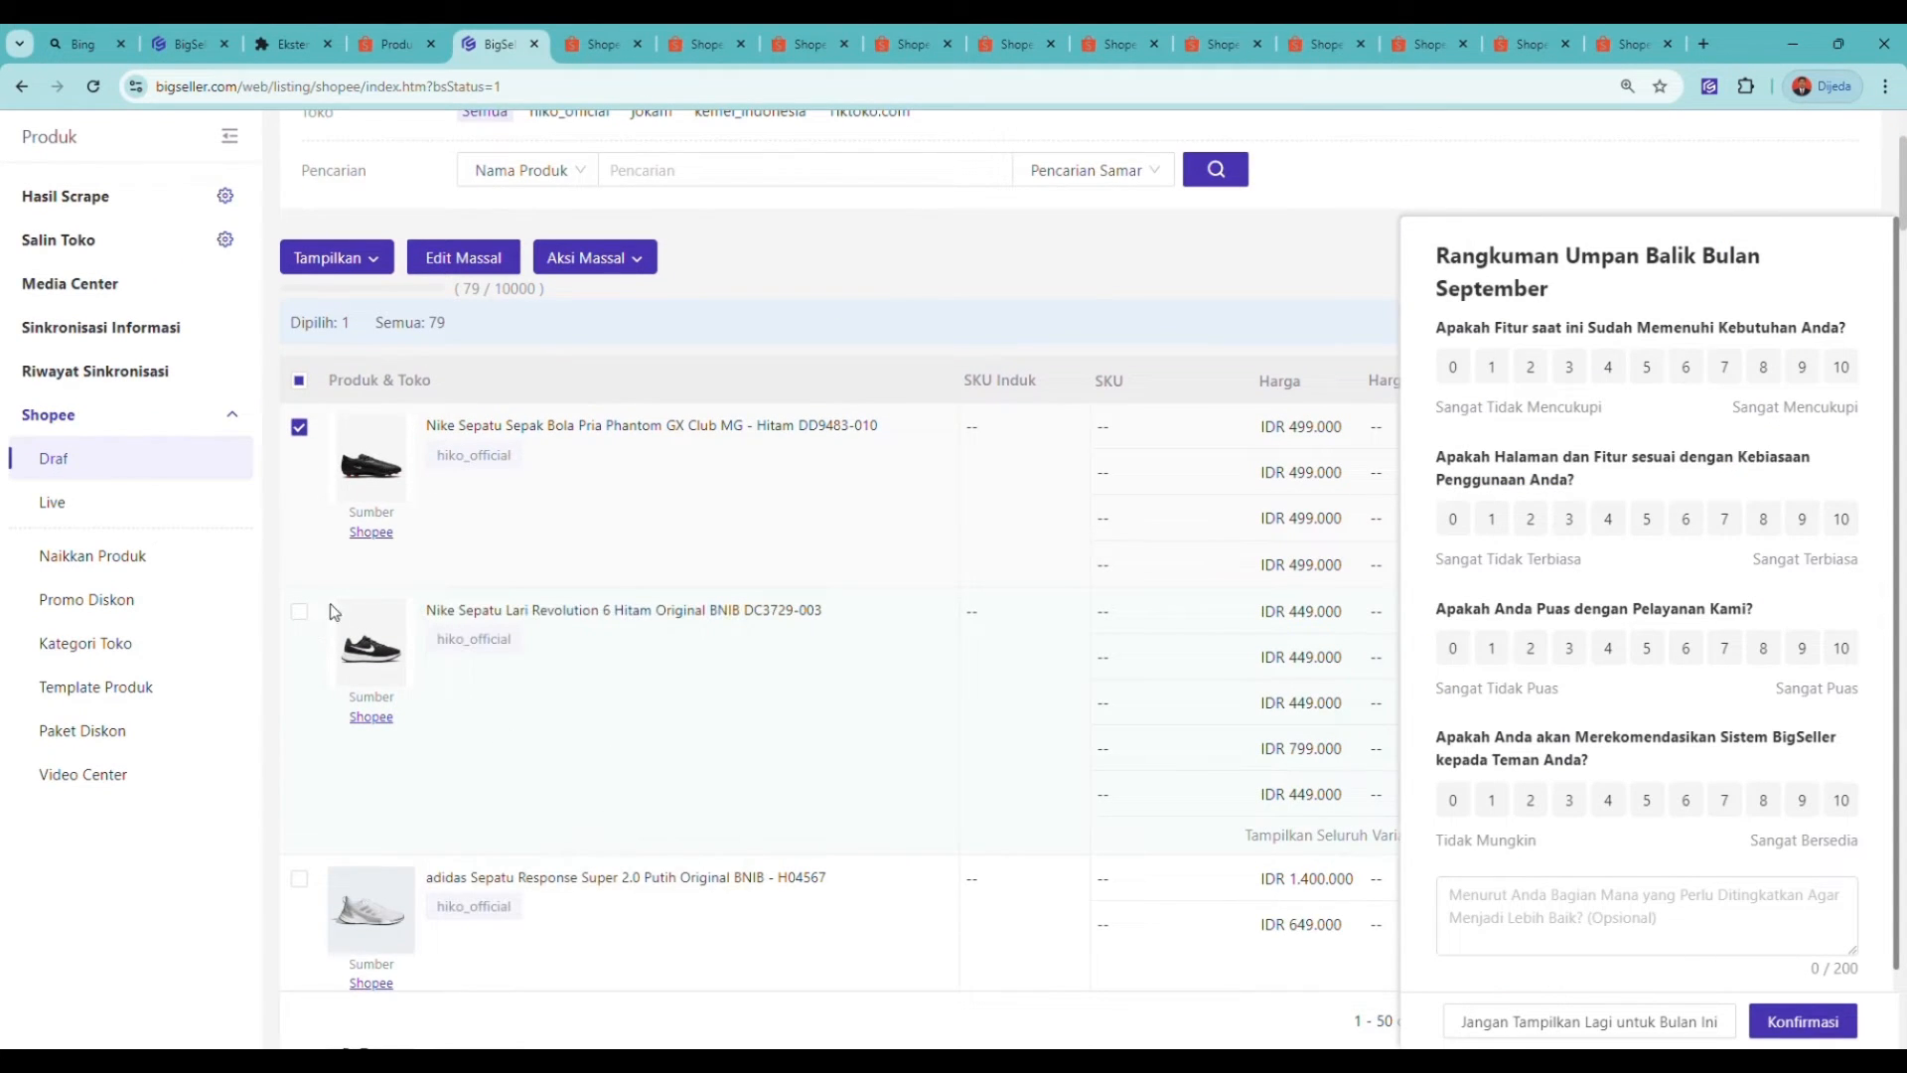
scroll(337, 595, "down", 3)
left_click(300, 616)
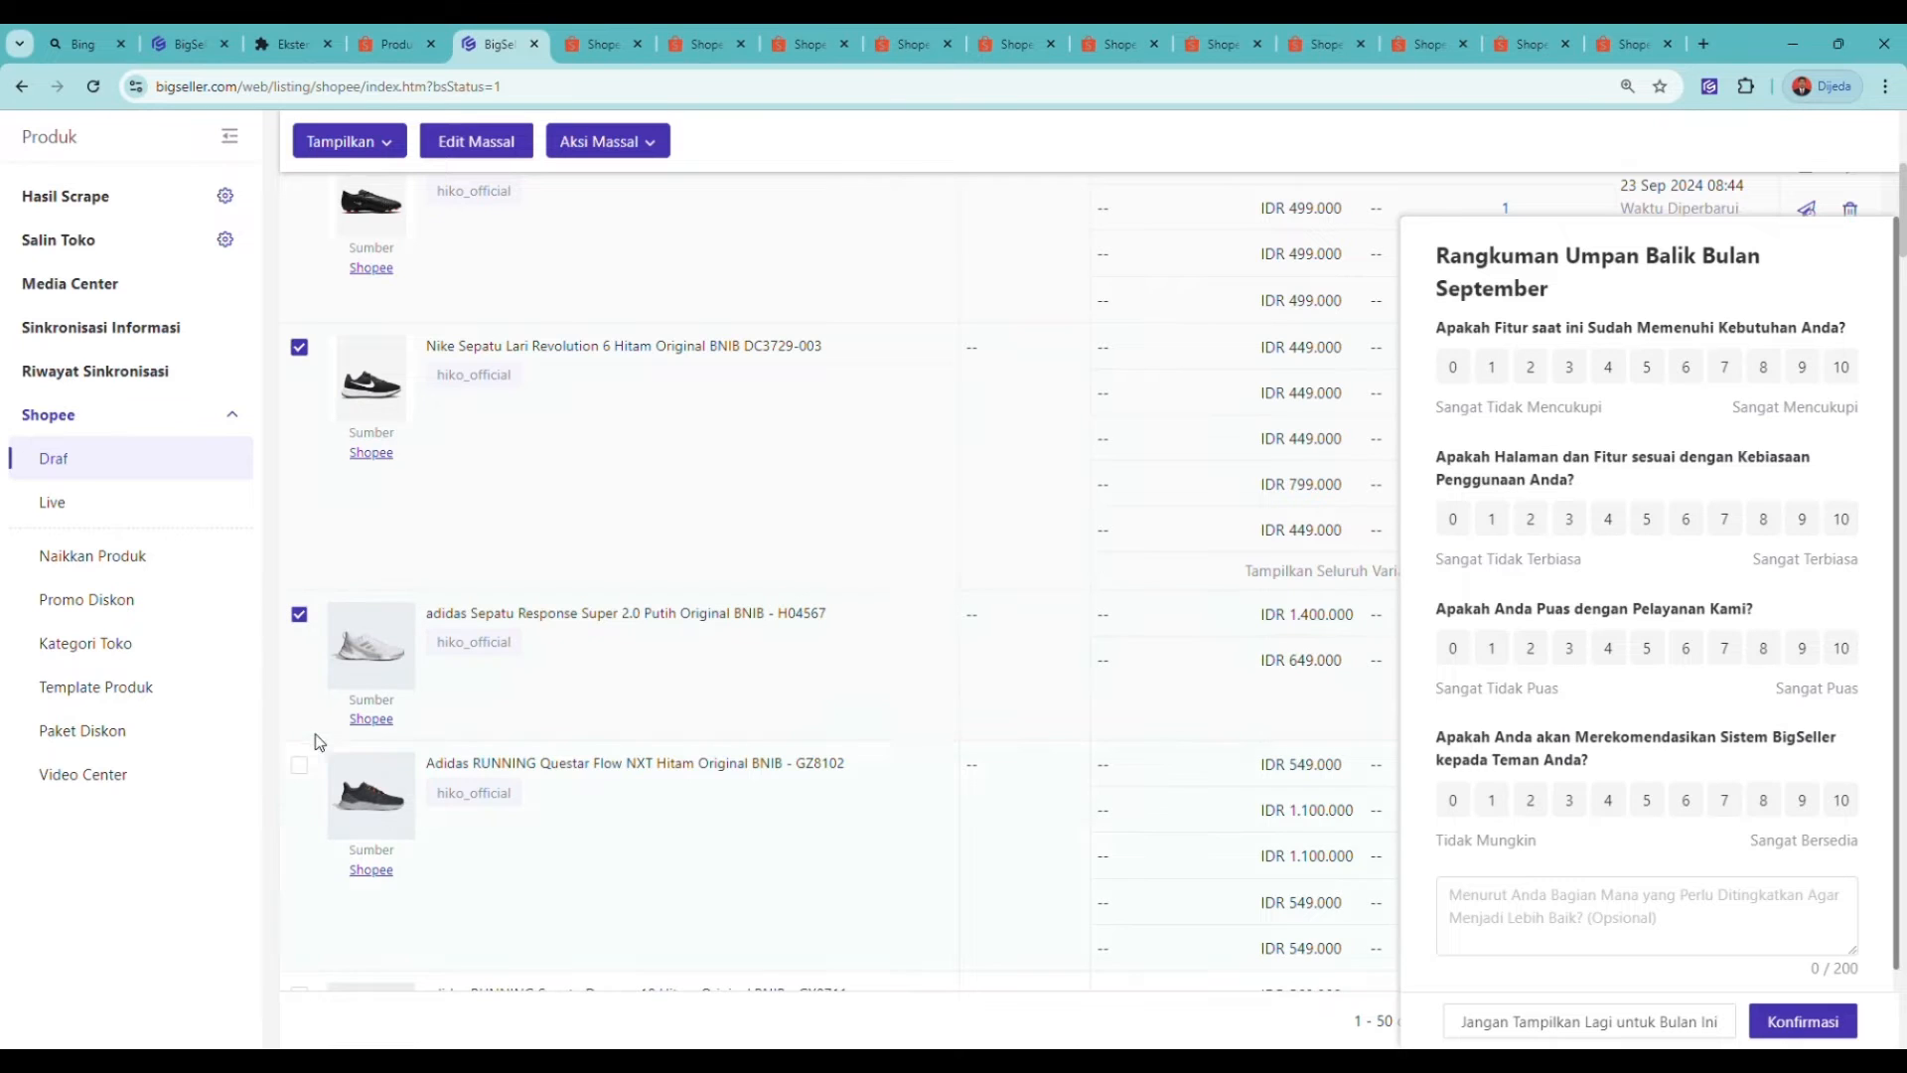
left_click(300, 767)
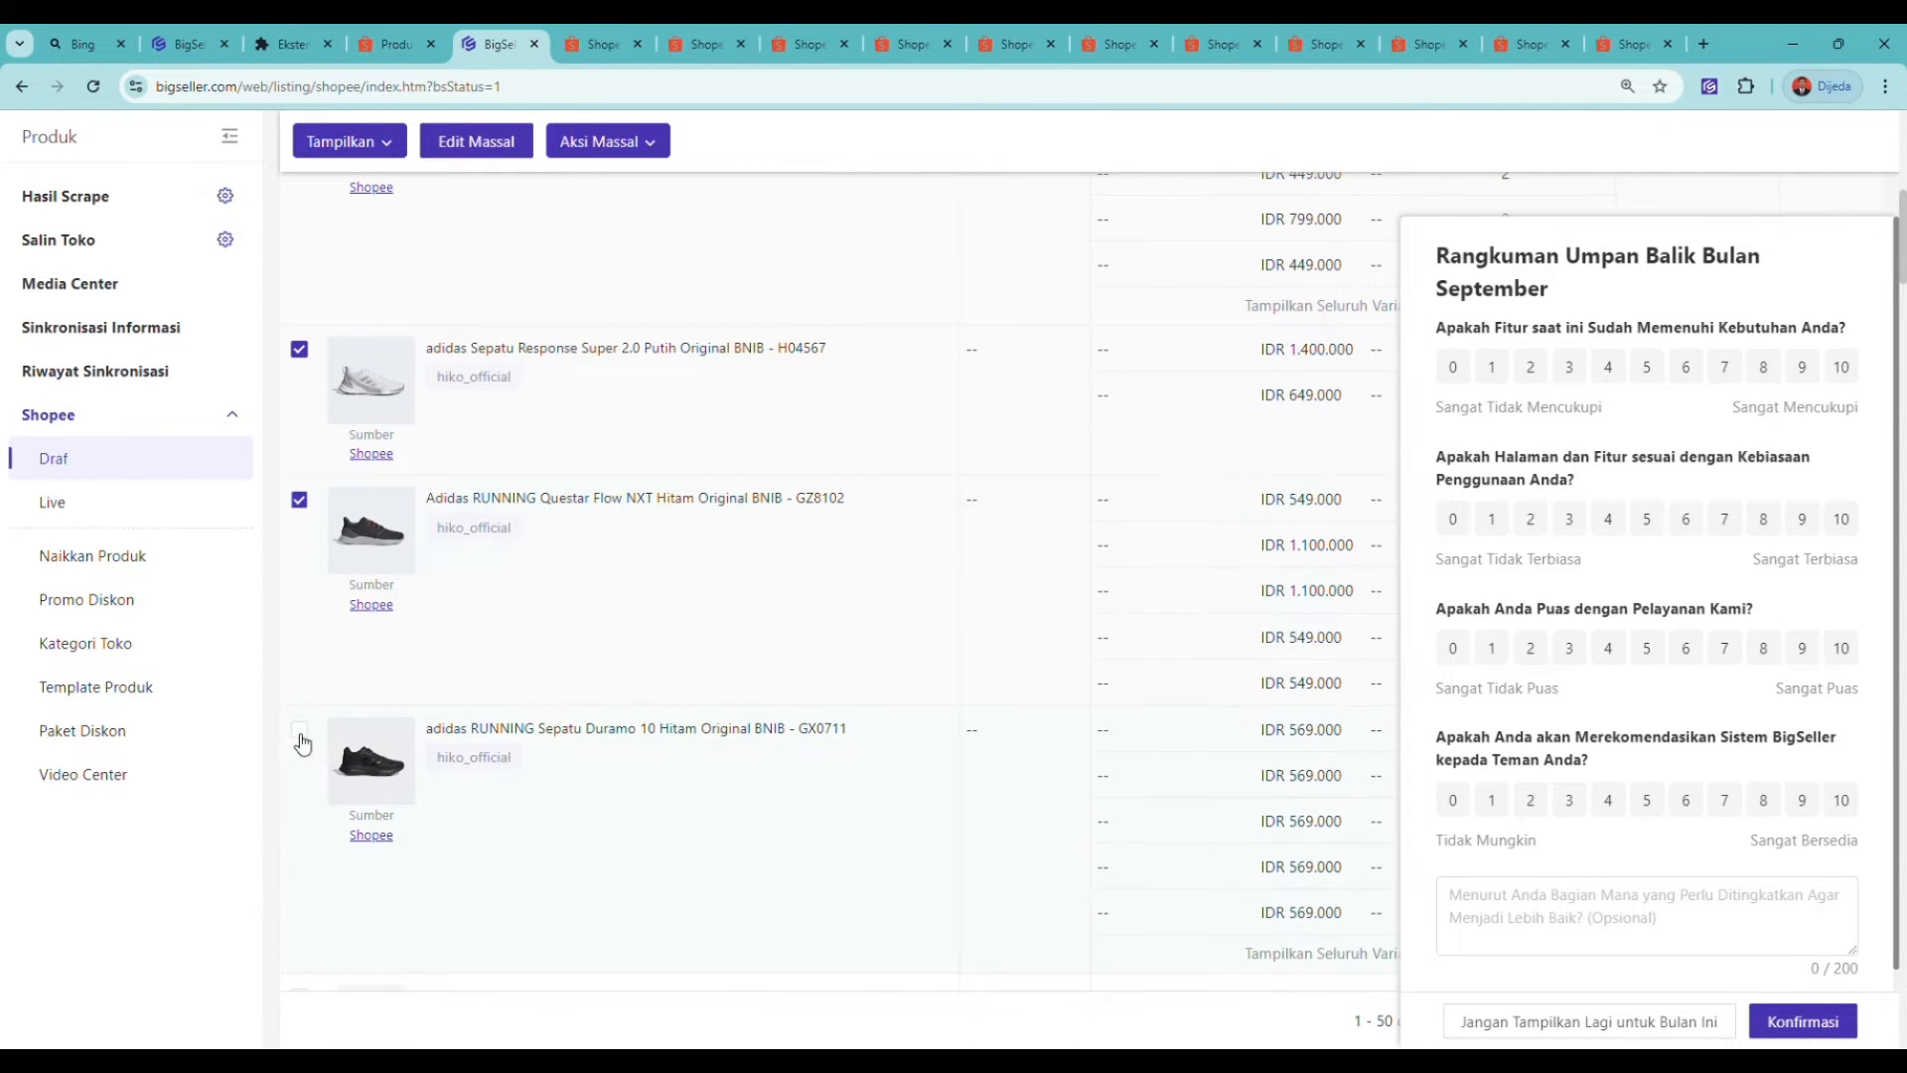
left_click(300, 740)
scroll(447, 528, "down", 1)
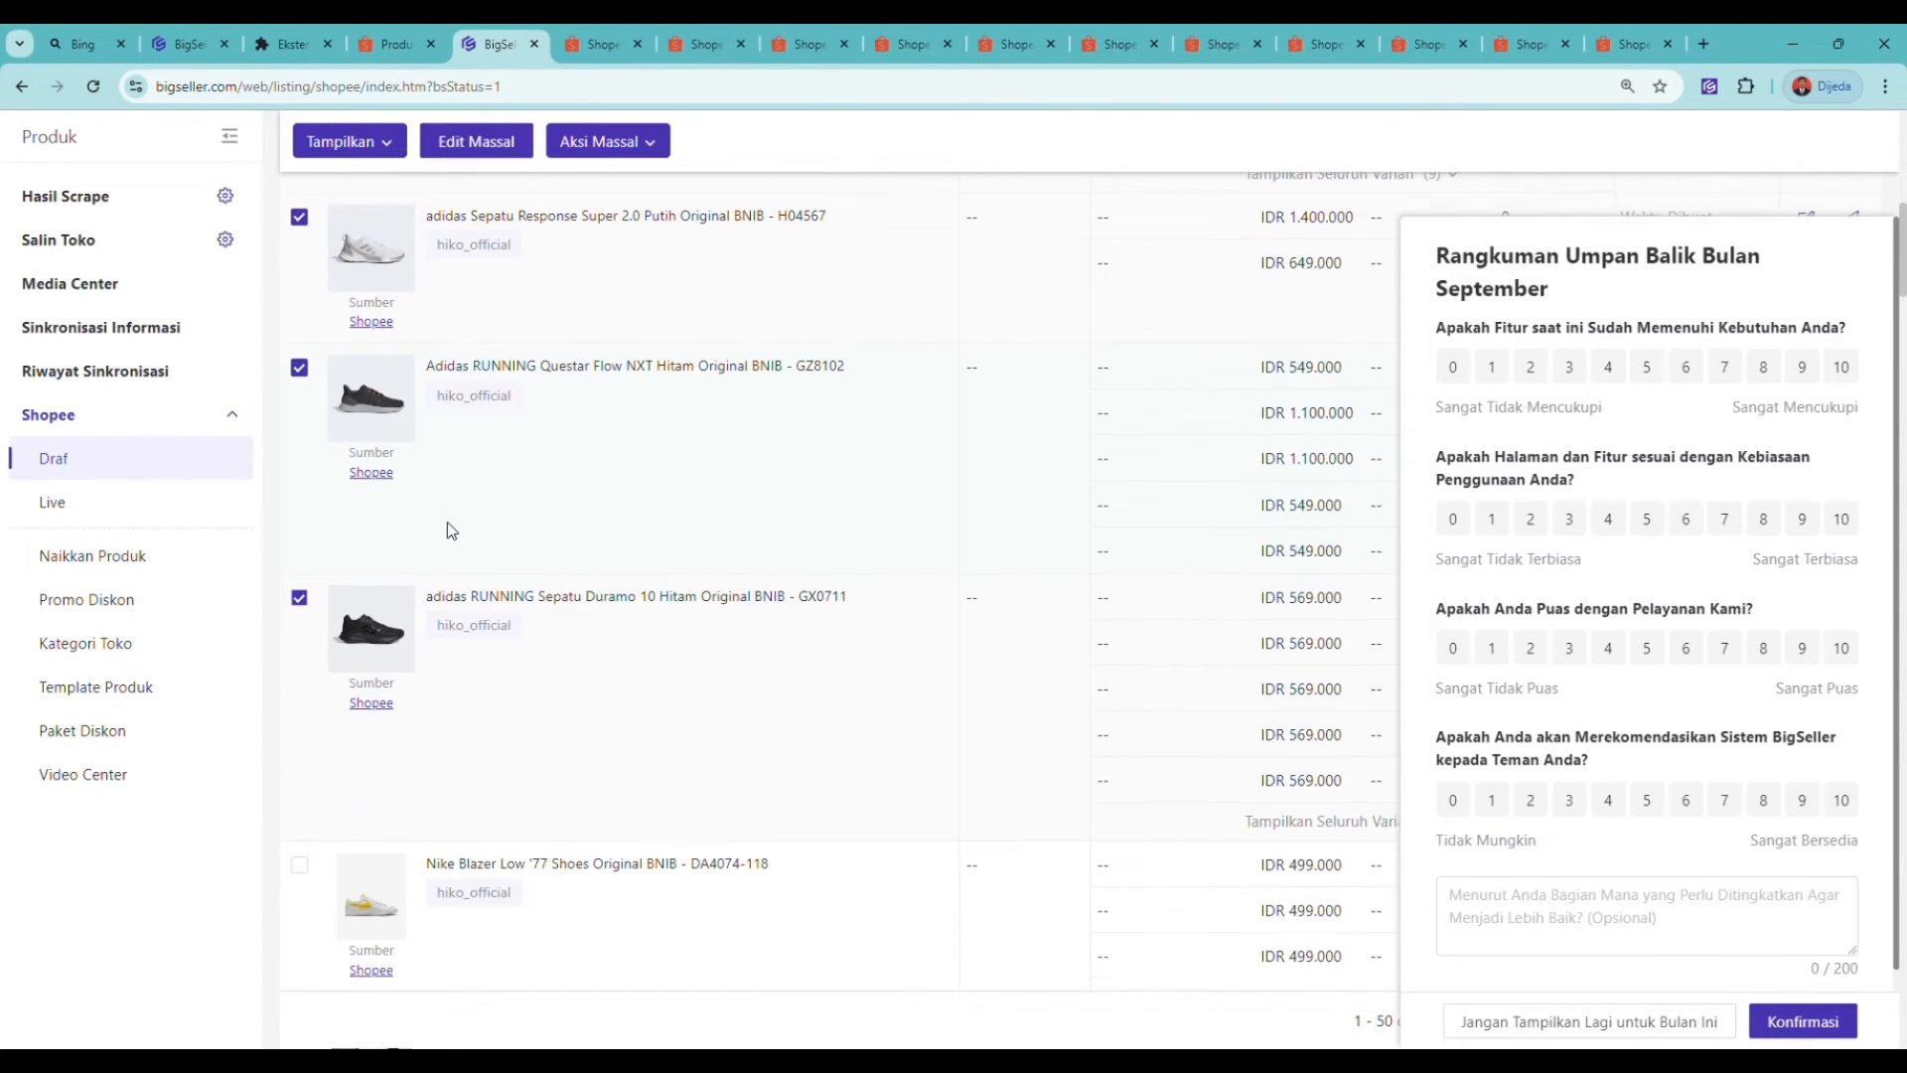
left_click(298, 864)
scroll(315, 795, "down", 2)
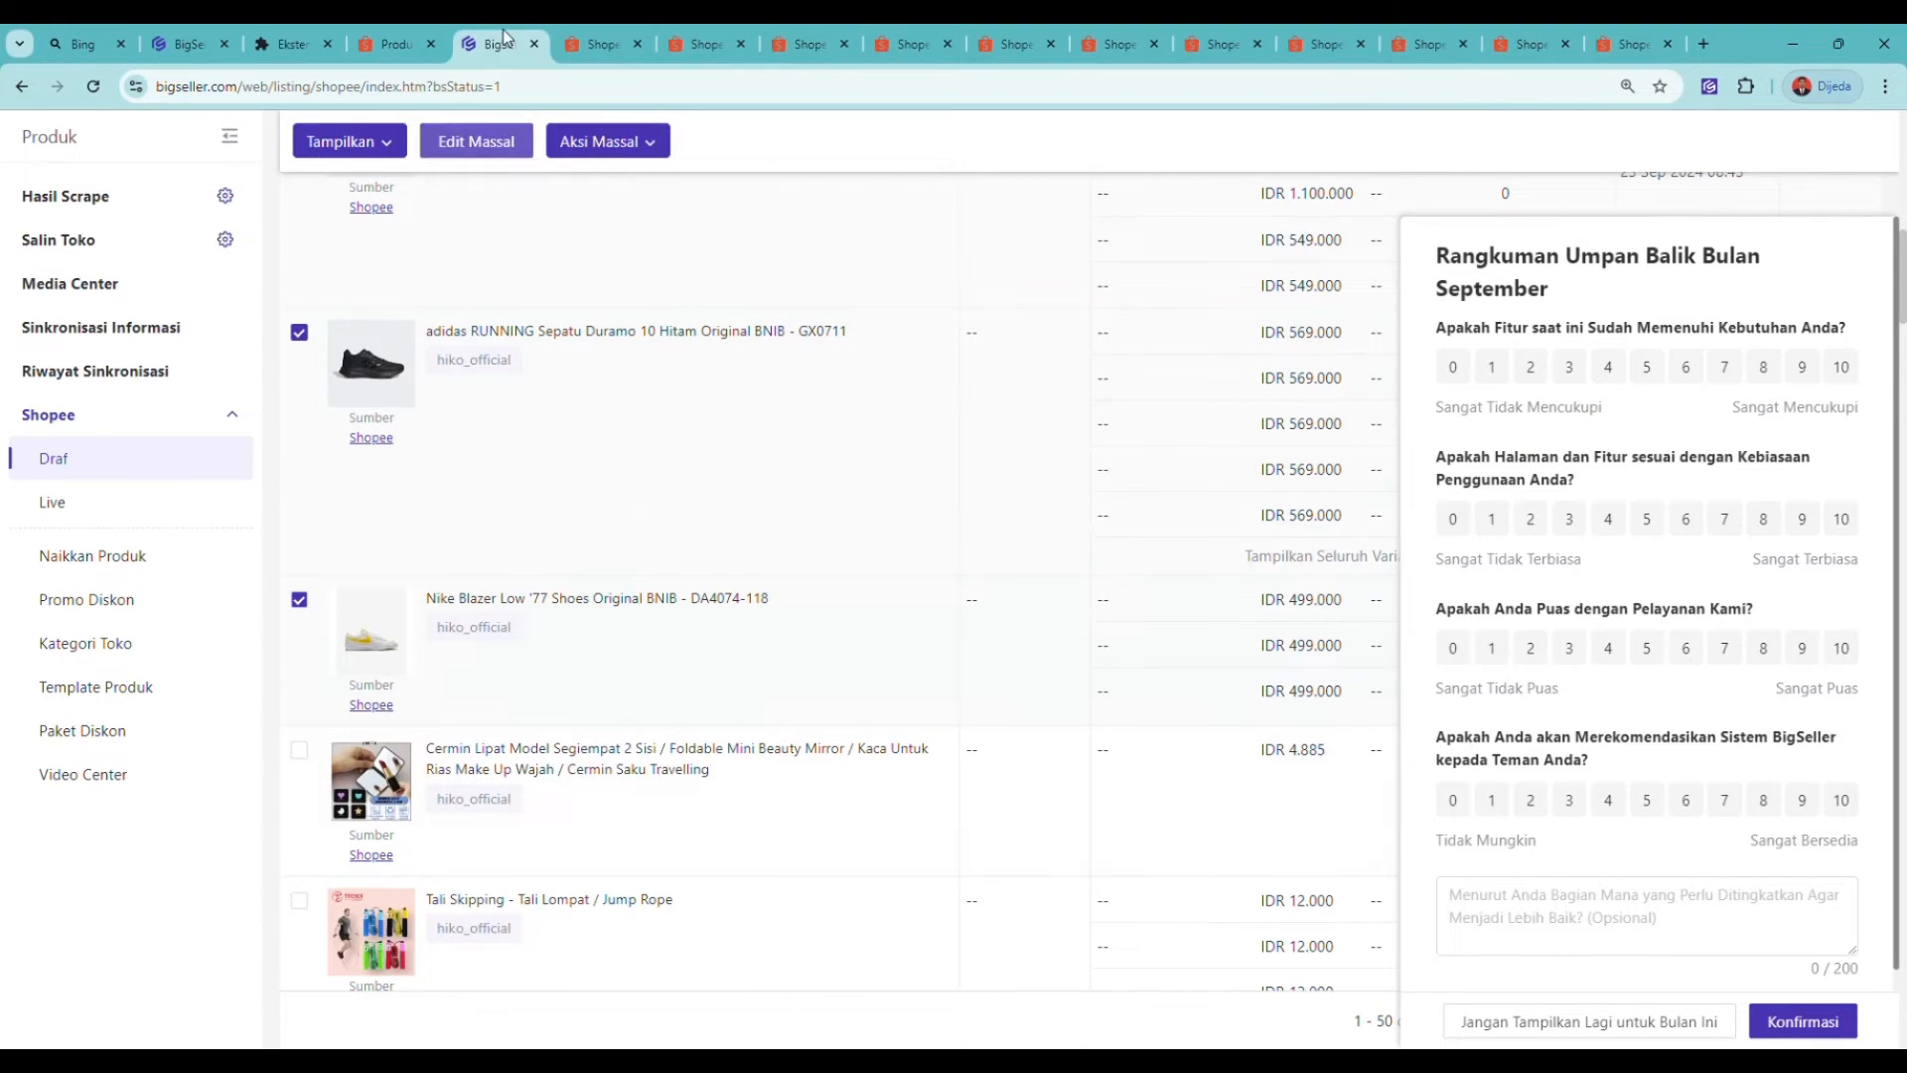
left_click(486, 142)
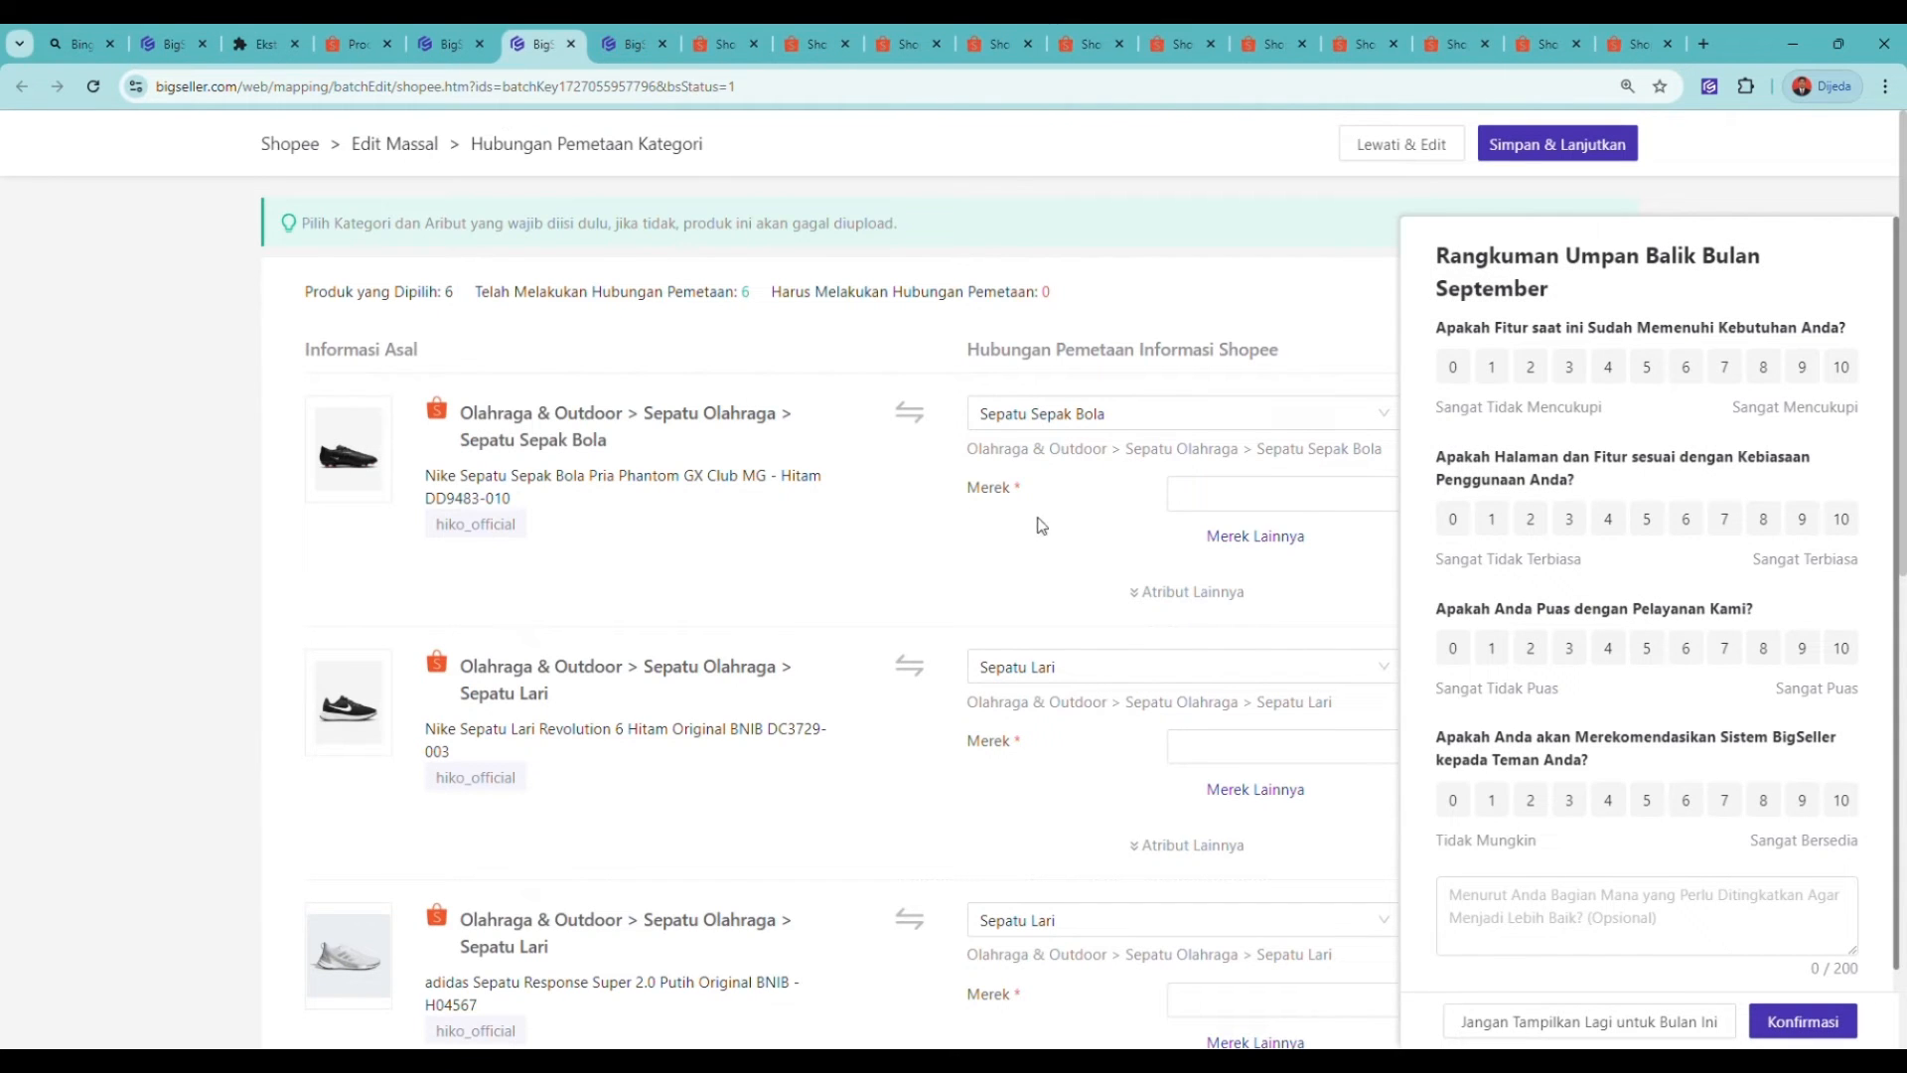
Step: Dismiss the September feedback survey and stop it from being shown again this month
scroll(1105, 596, "down", 4)
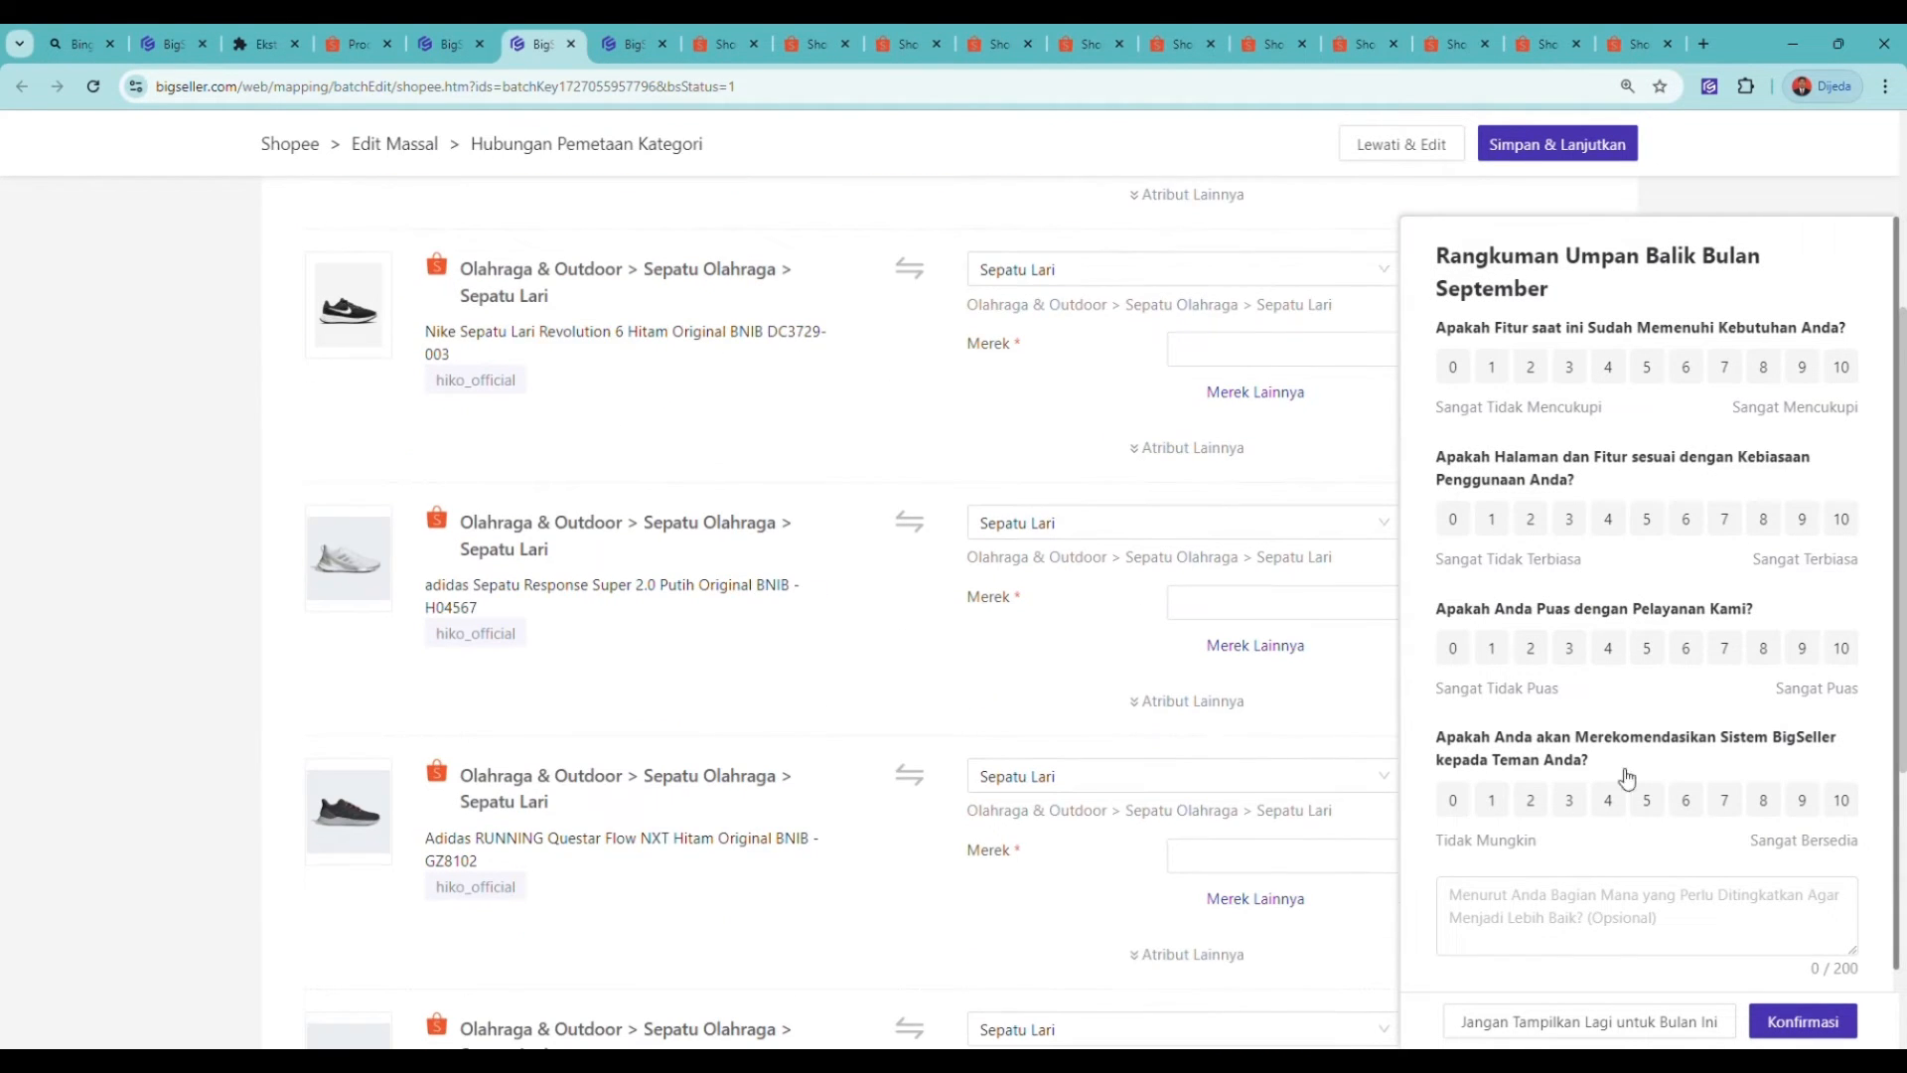
left_click(1813, 1040)
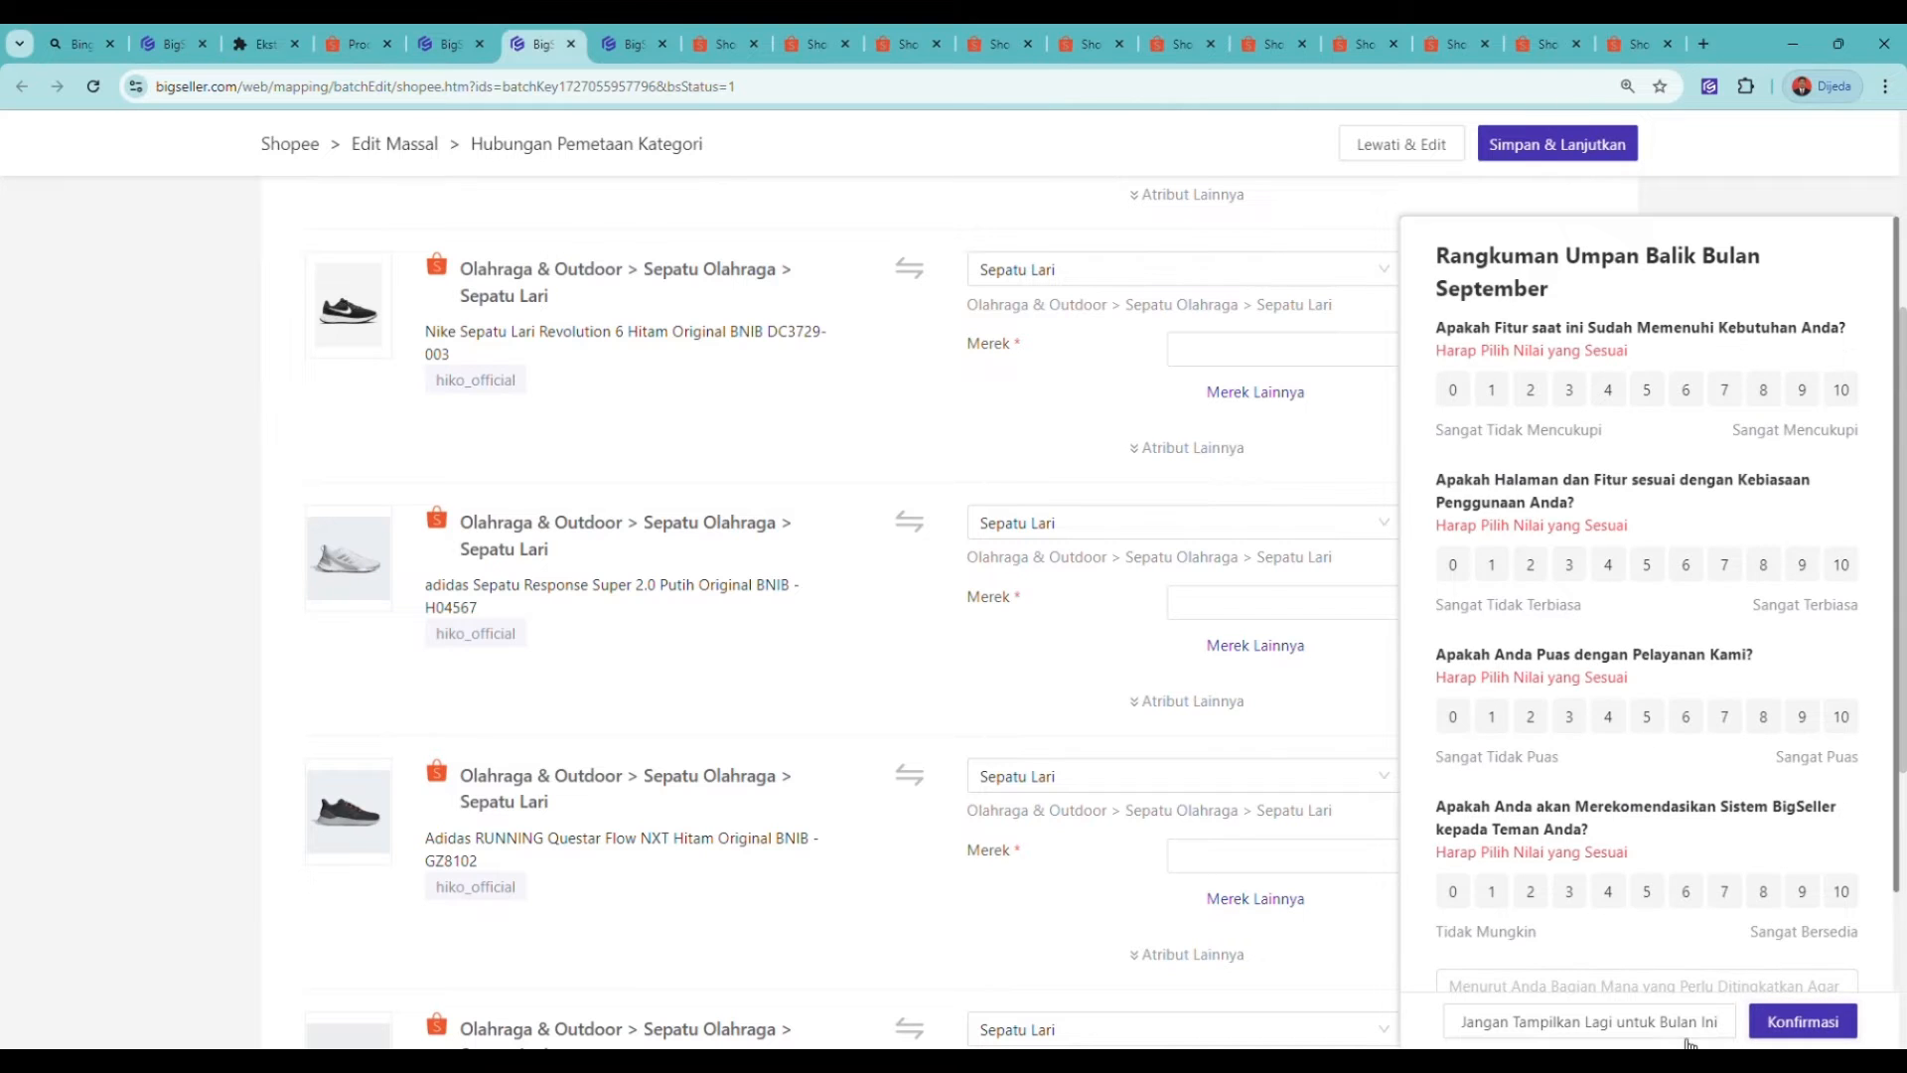
left_click(1640, 1032)
scroll(897, 724, "up", 4)
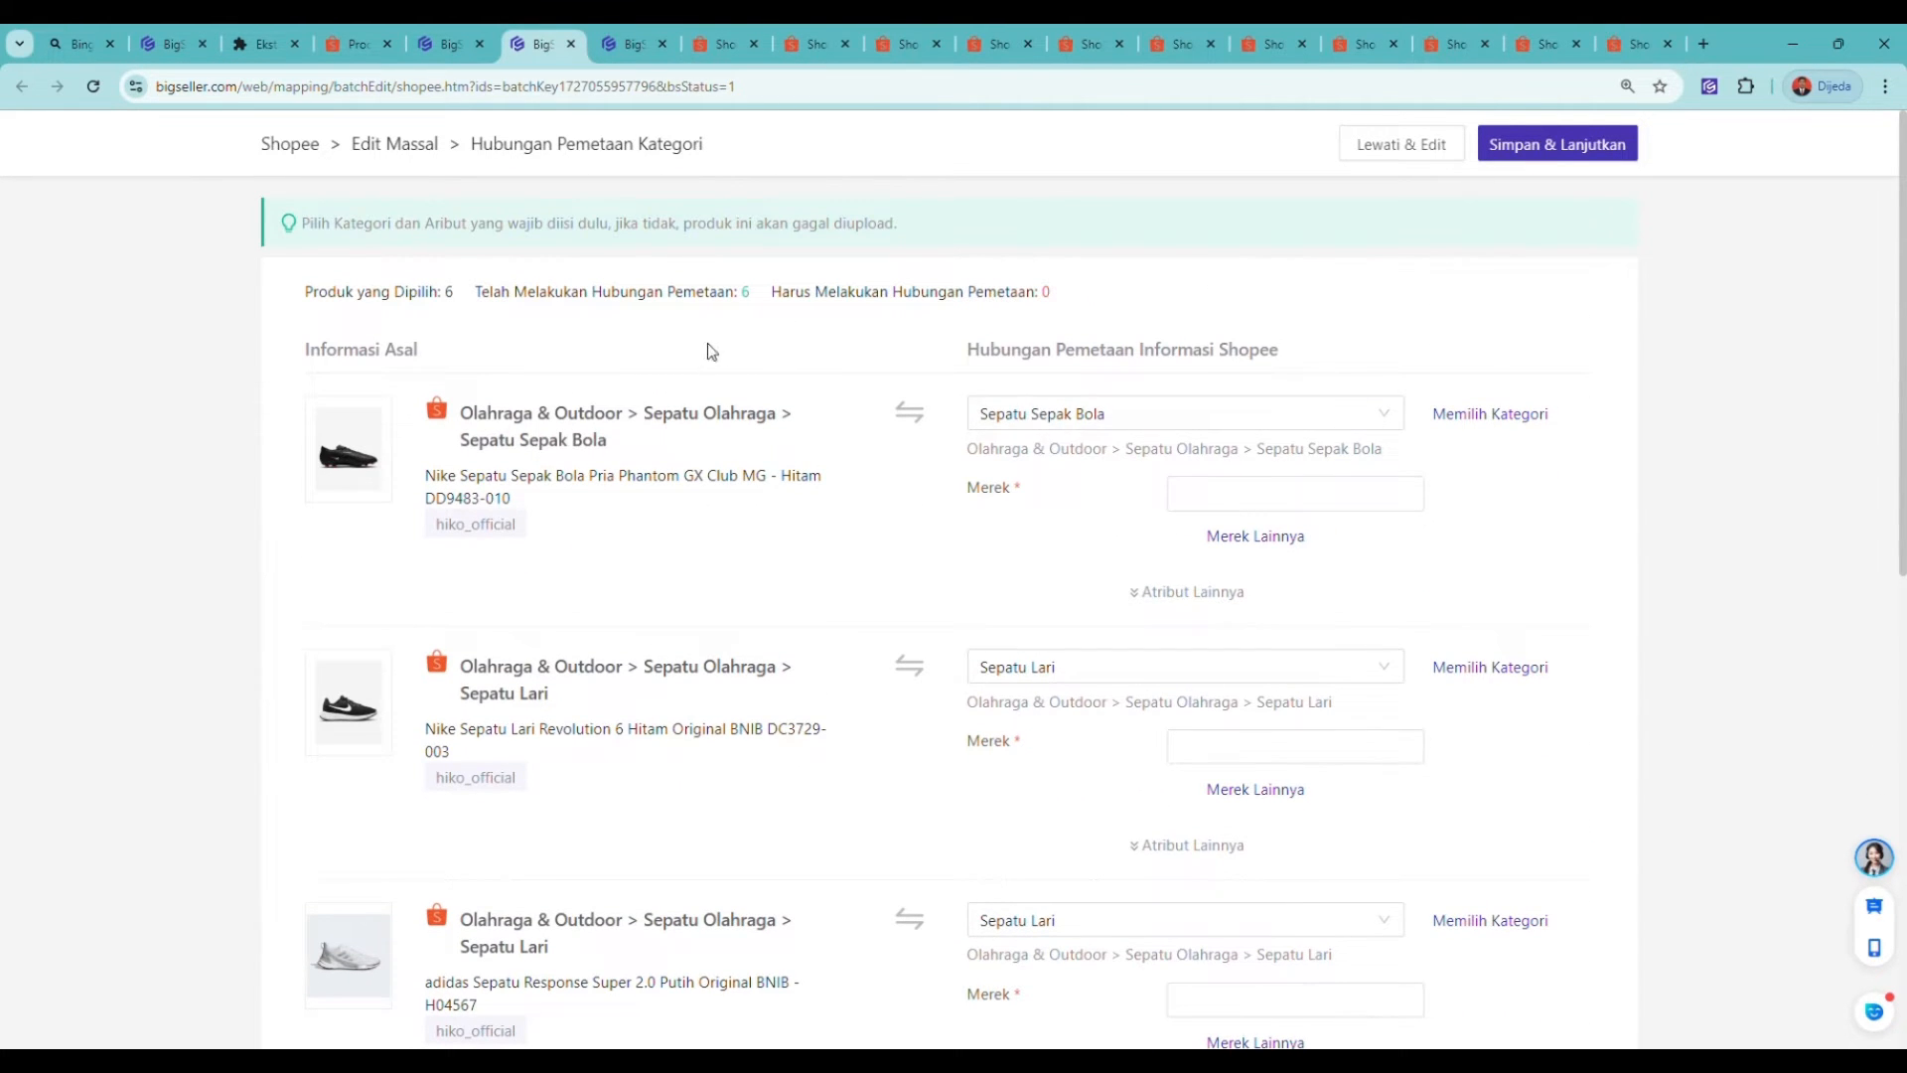
Step: Review the category mapping of the selected shoes and skip it to continue to the bulk edit table
scroll(531, 159, "down", 3)
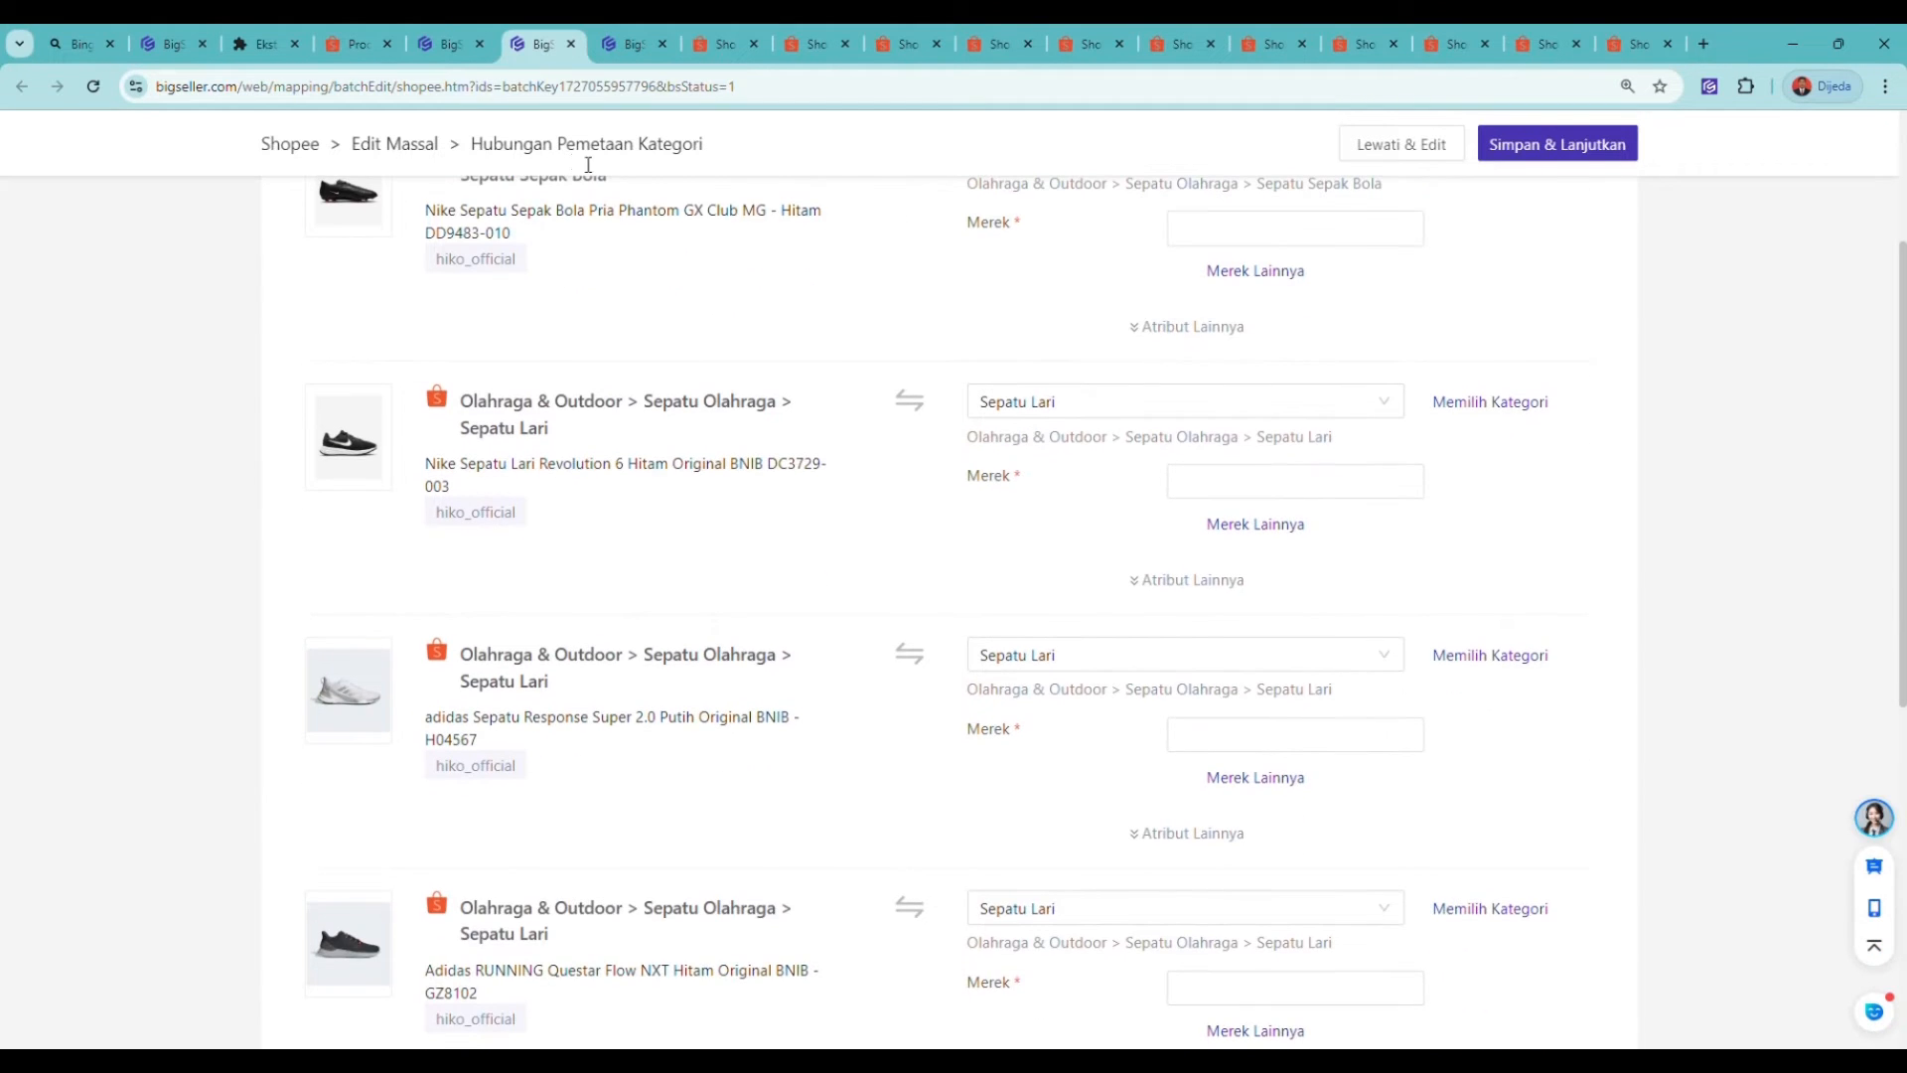
scroll(778, 341, "up", 3)
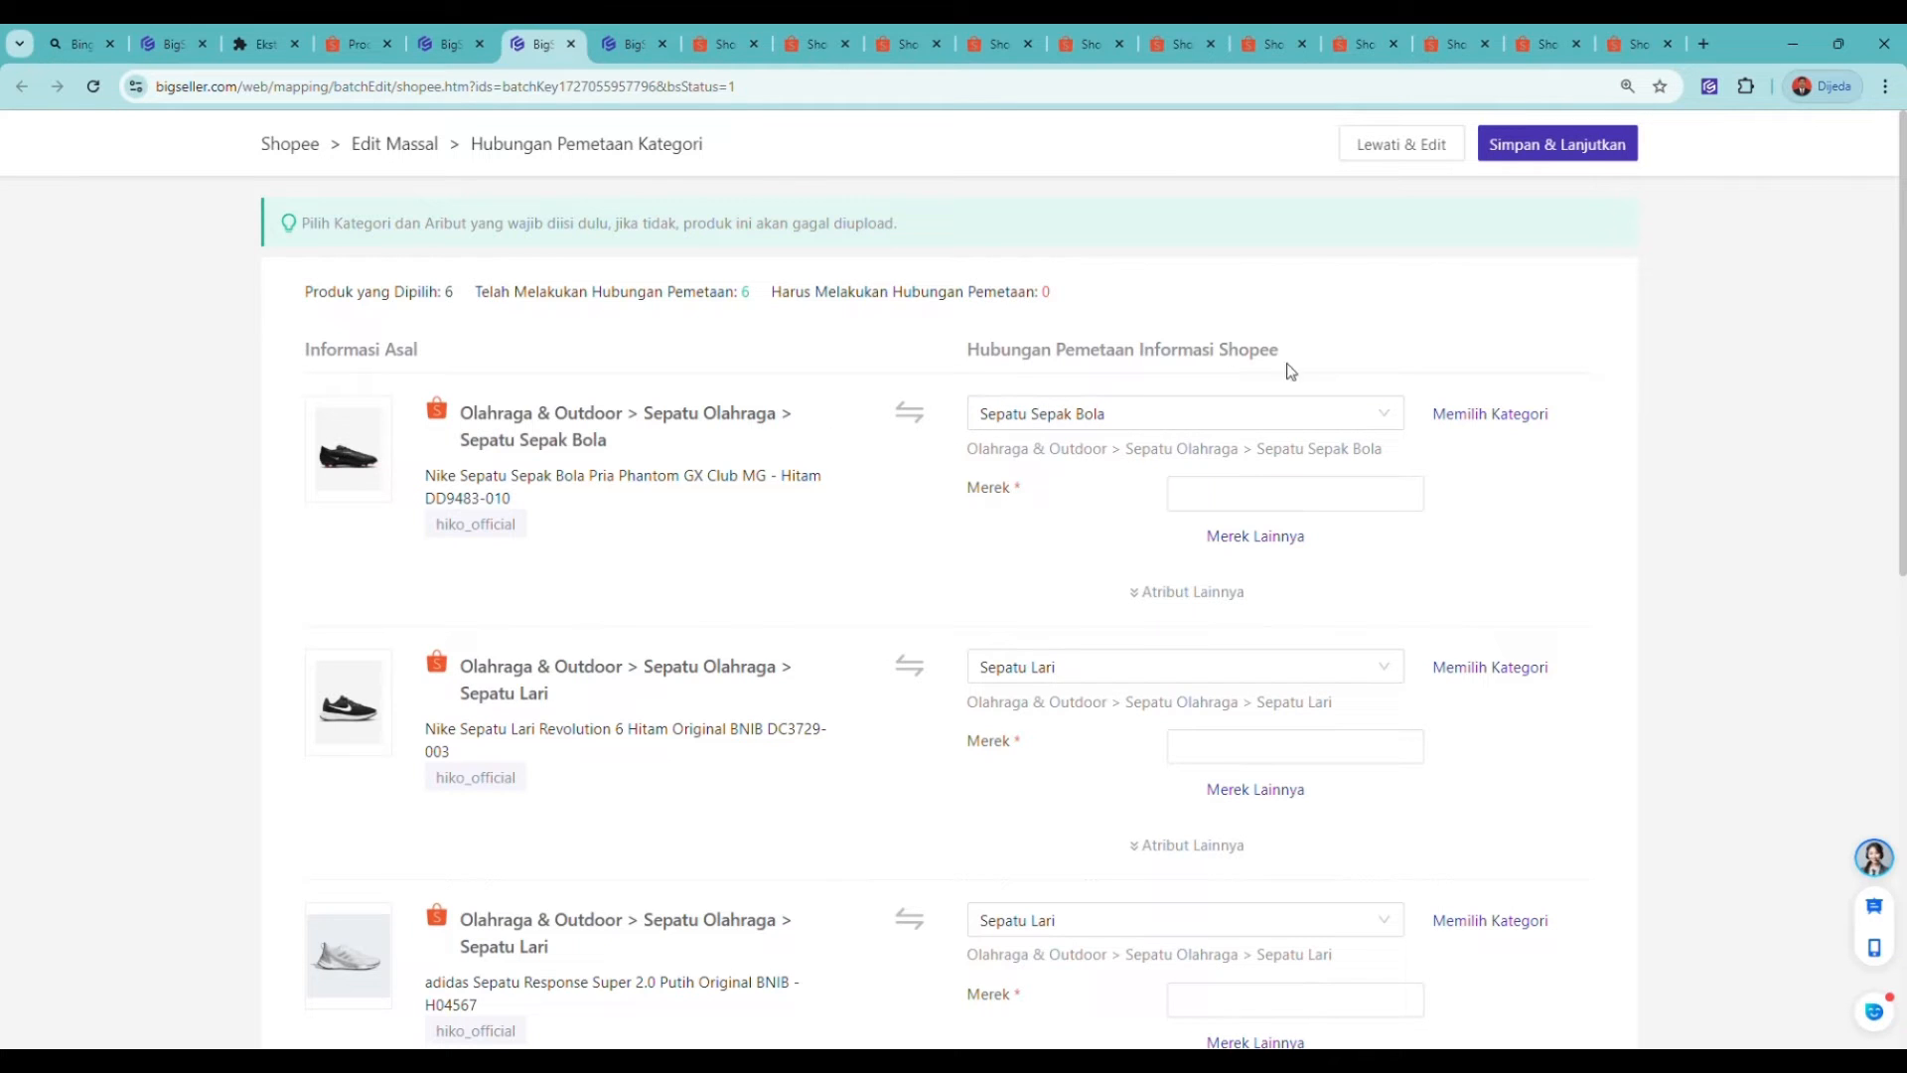
left_click(1414, 144)
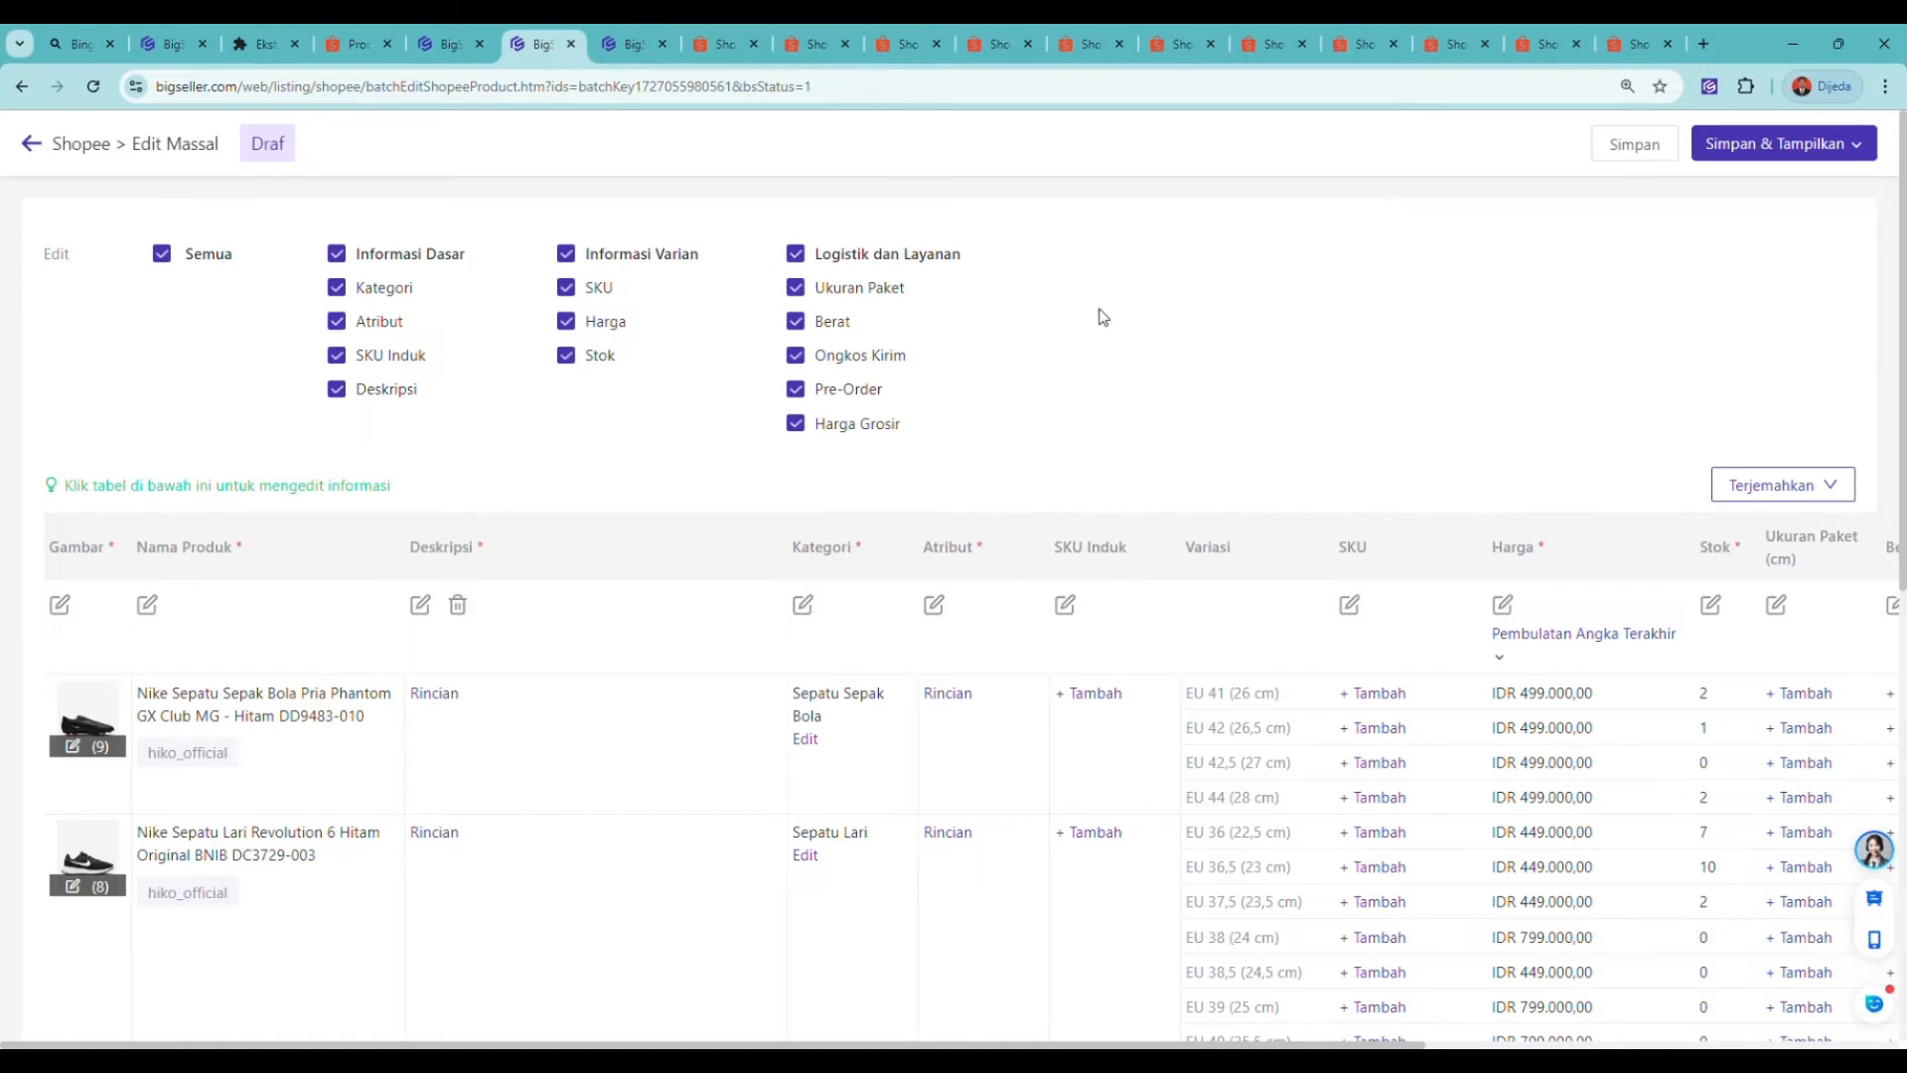
Step: Replace the text "Nike" with "Adidas" in all product names and check the names in the table
scroll(695, 557, "down", 1)
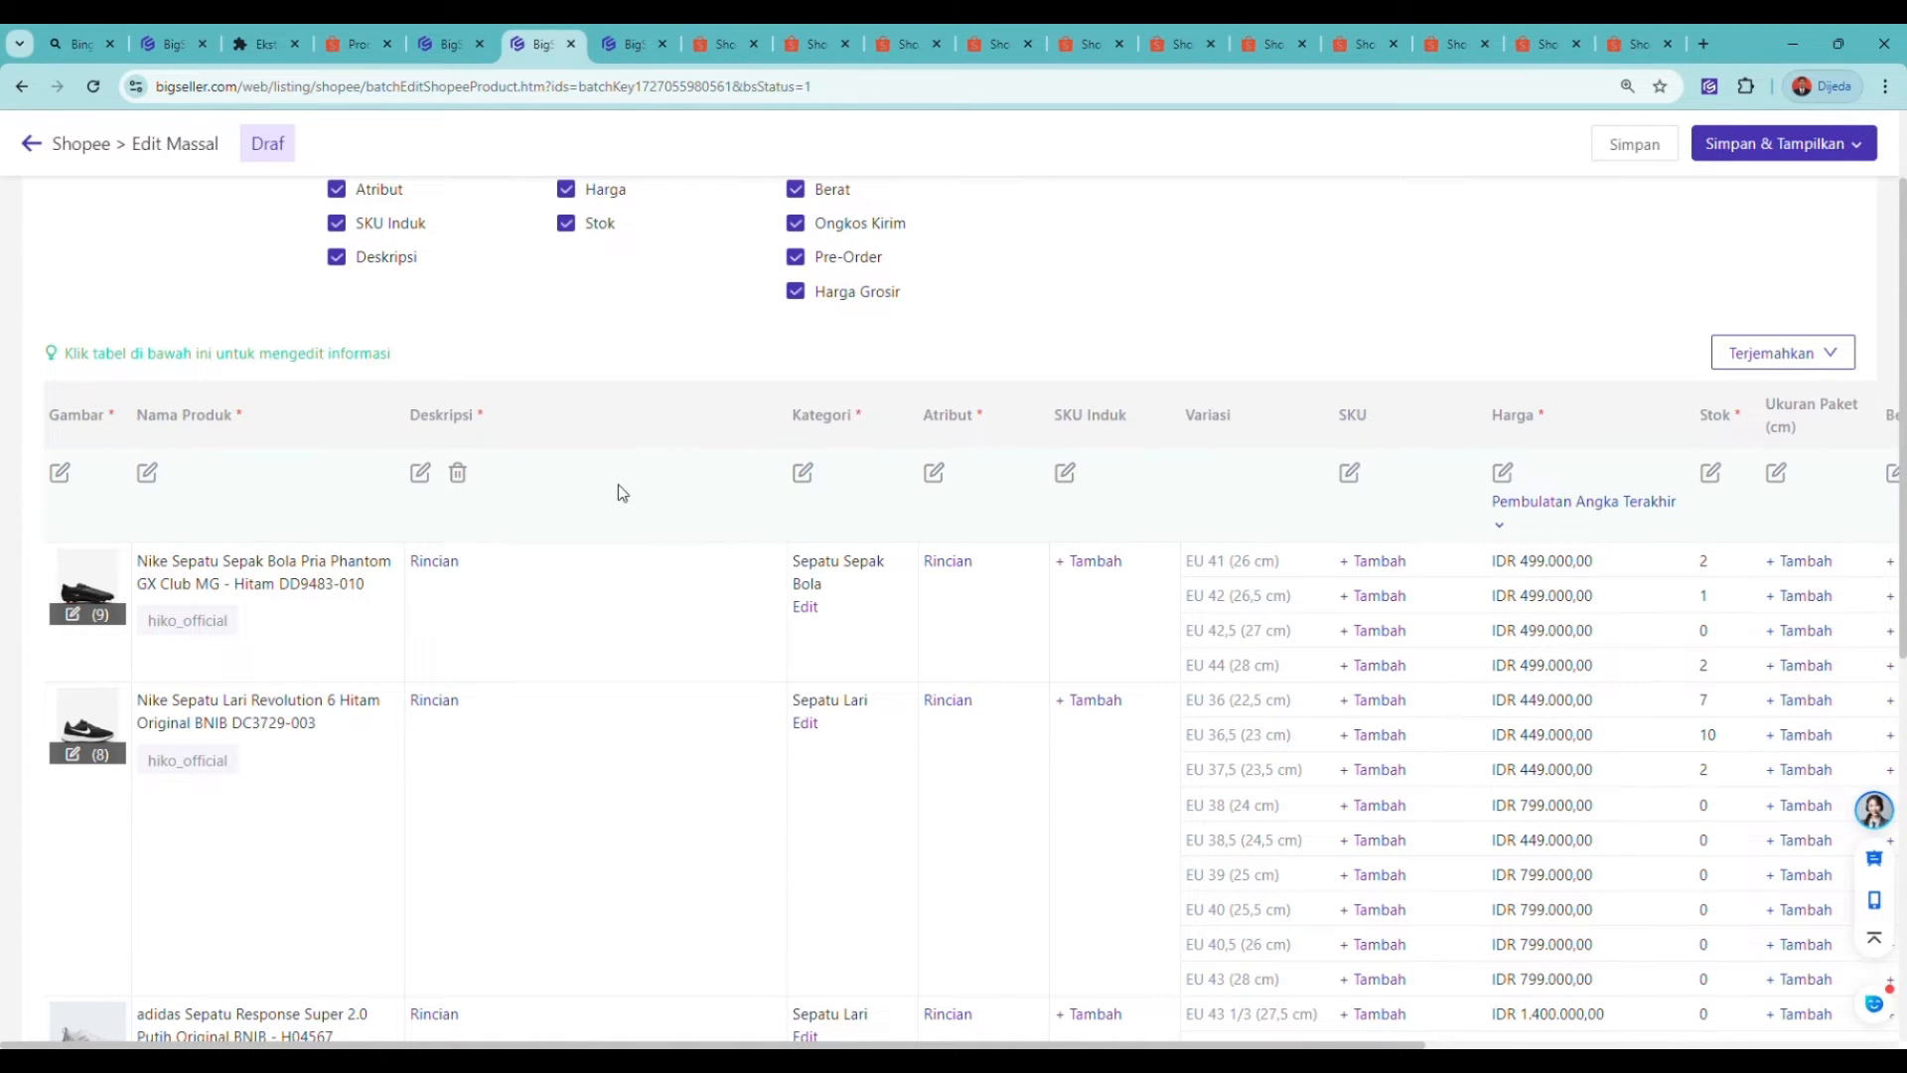
left_click(149, 473)
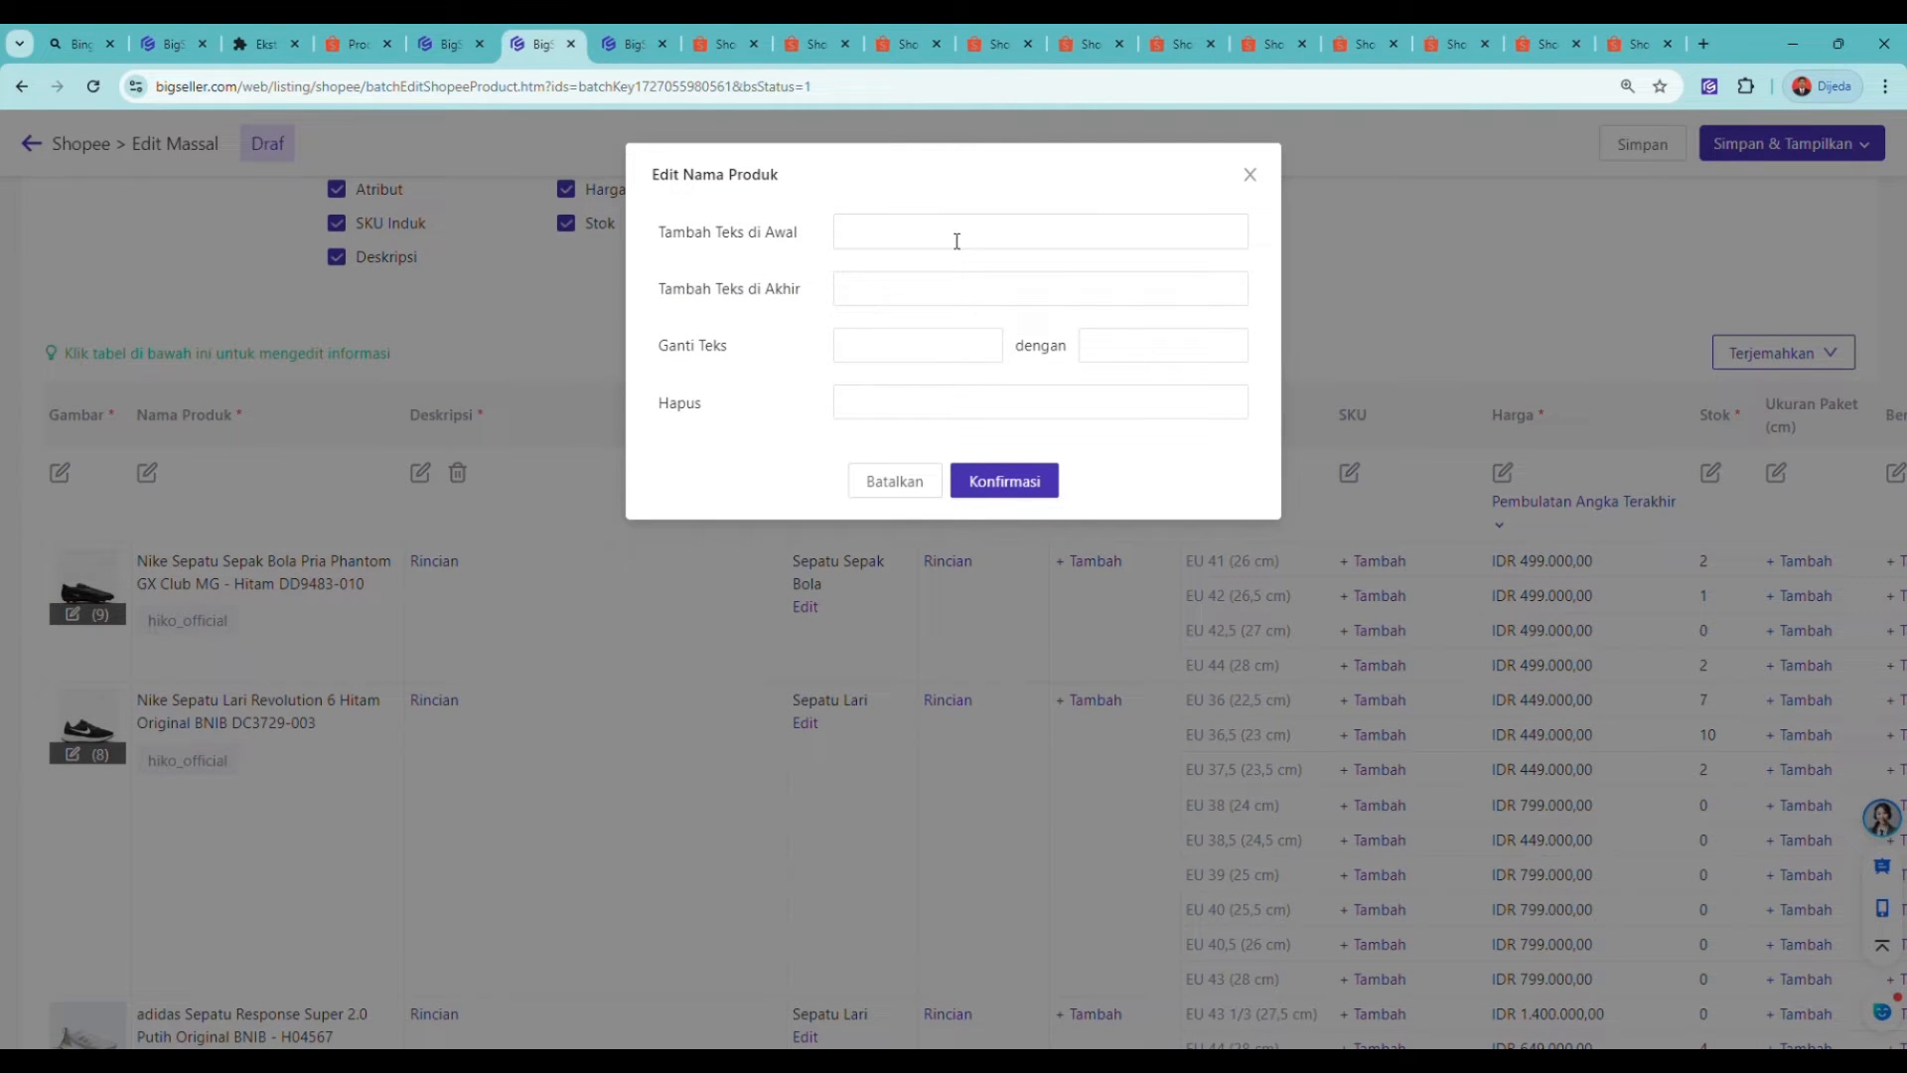
left_click(880, 303)
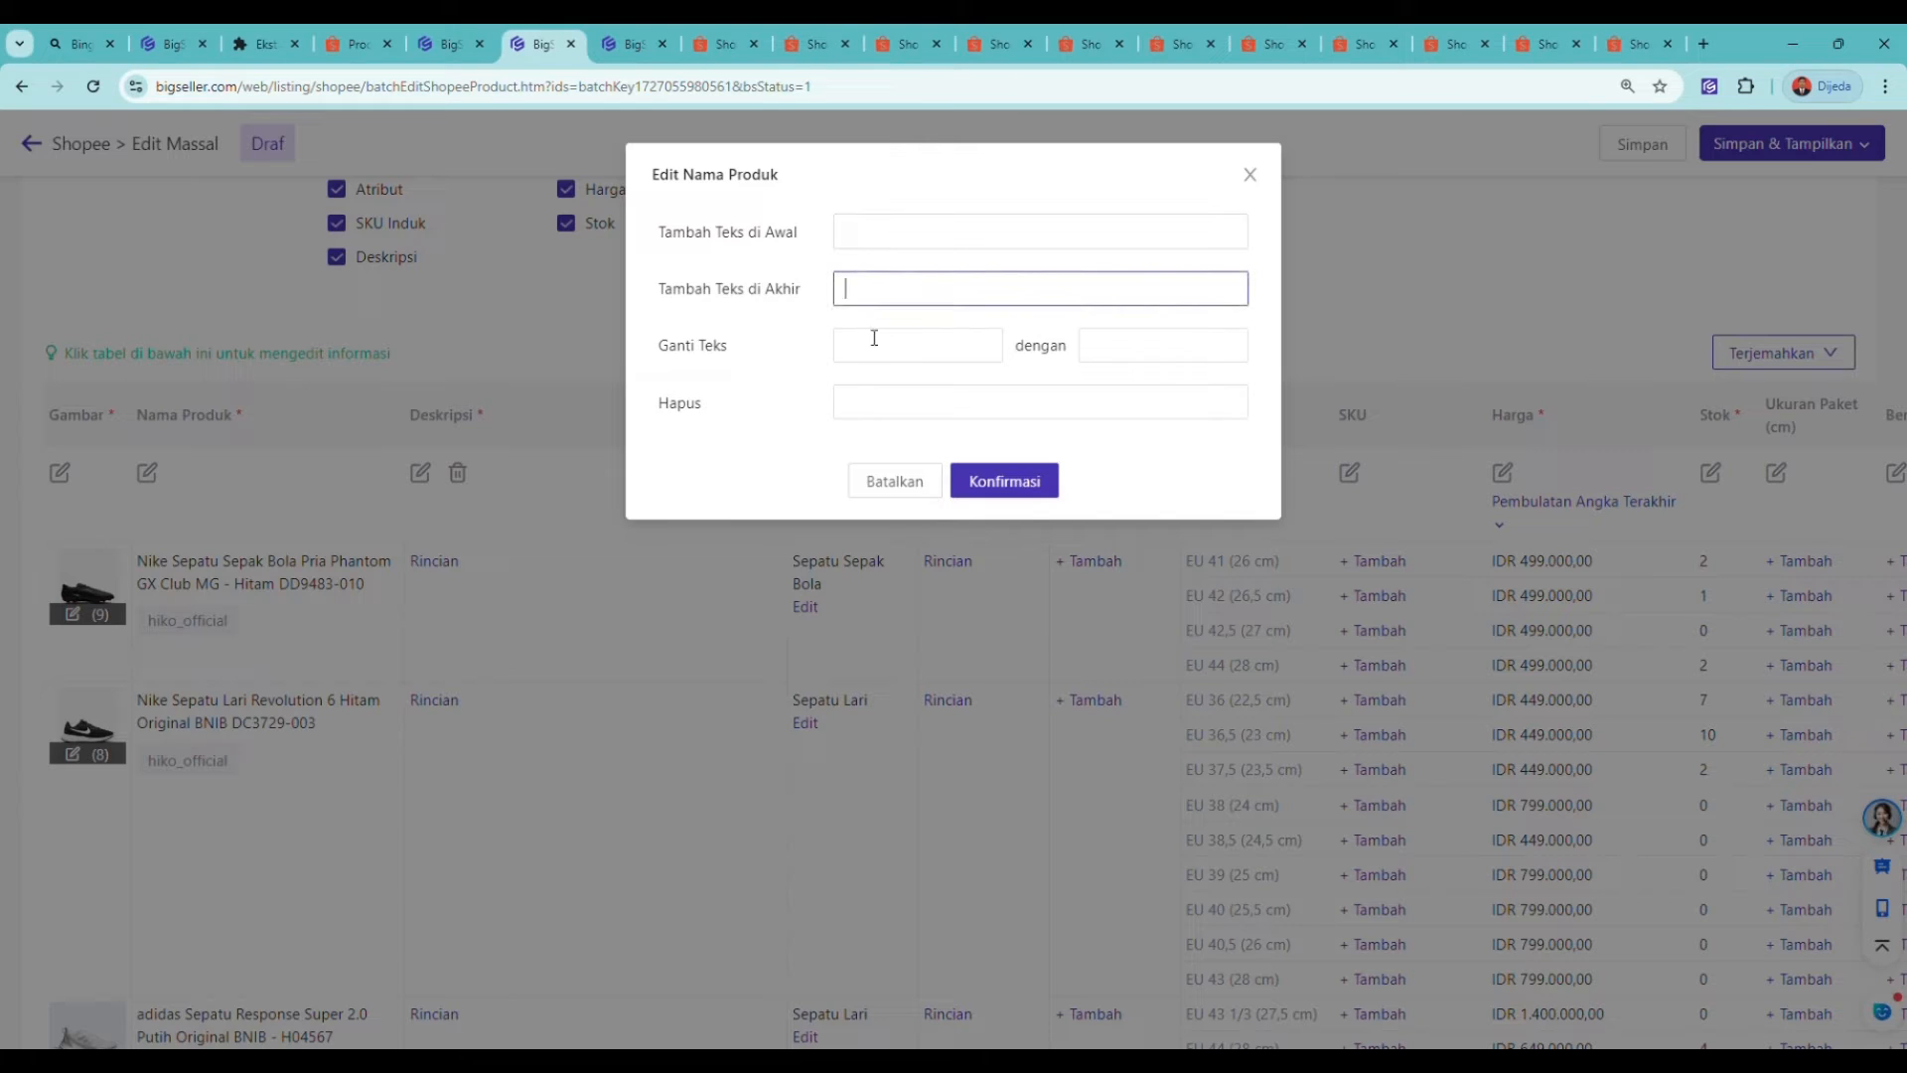
left_click(874, 345)
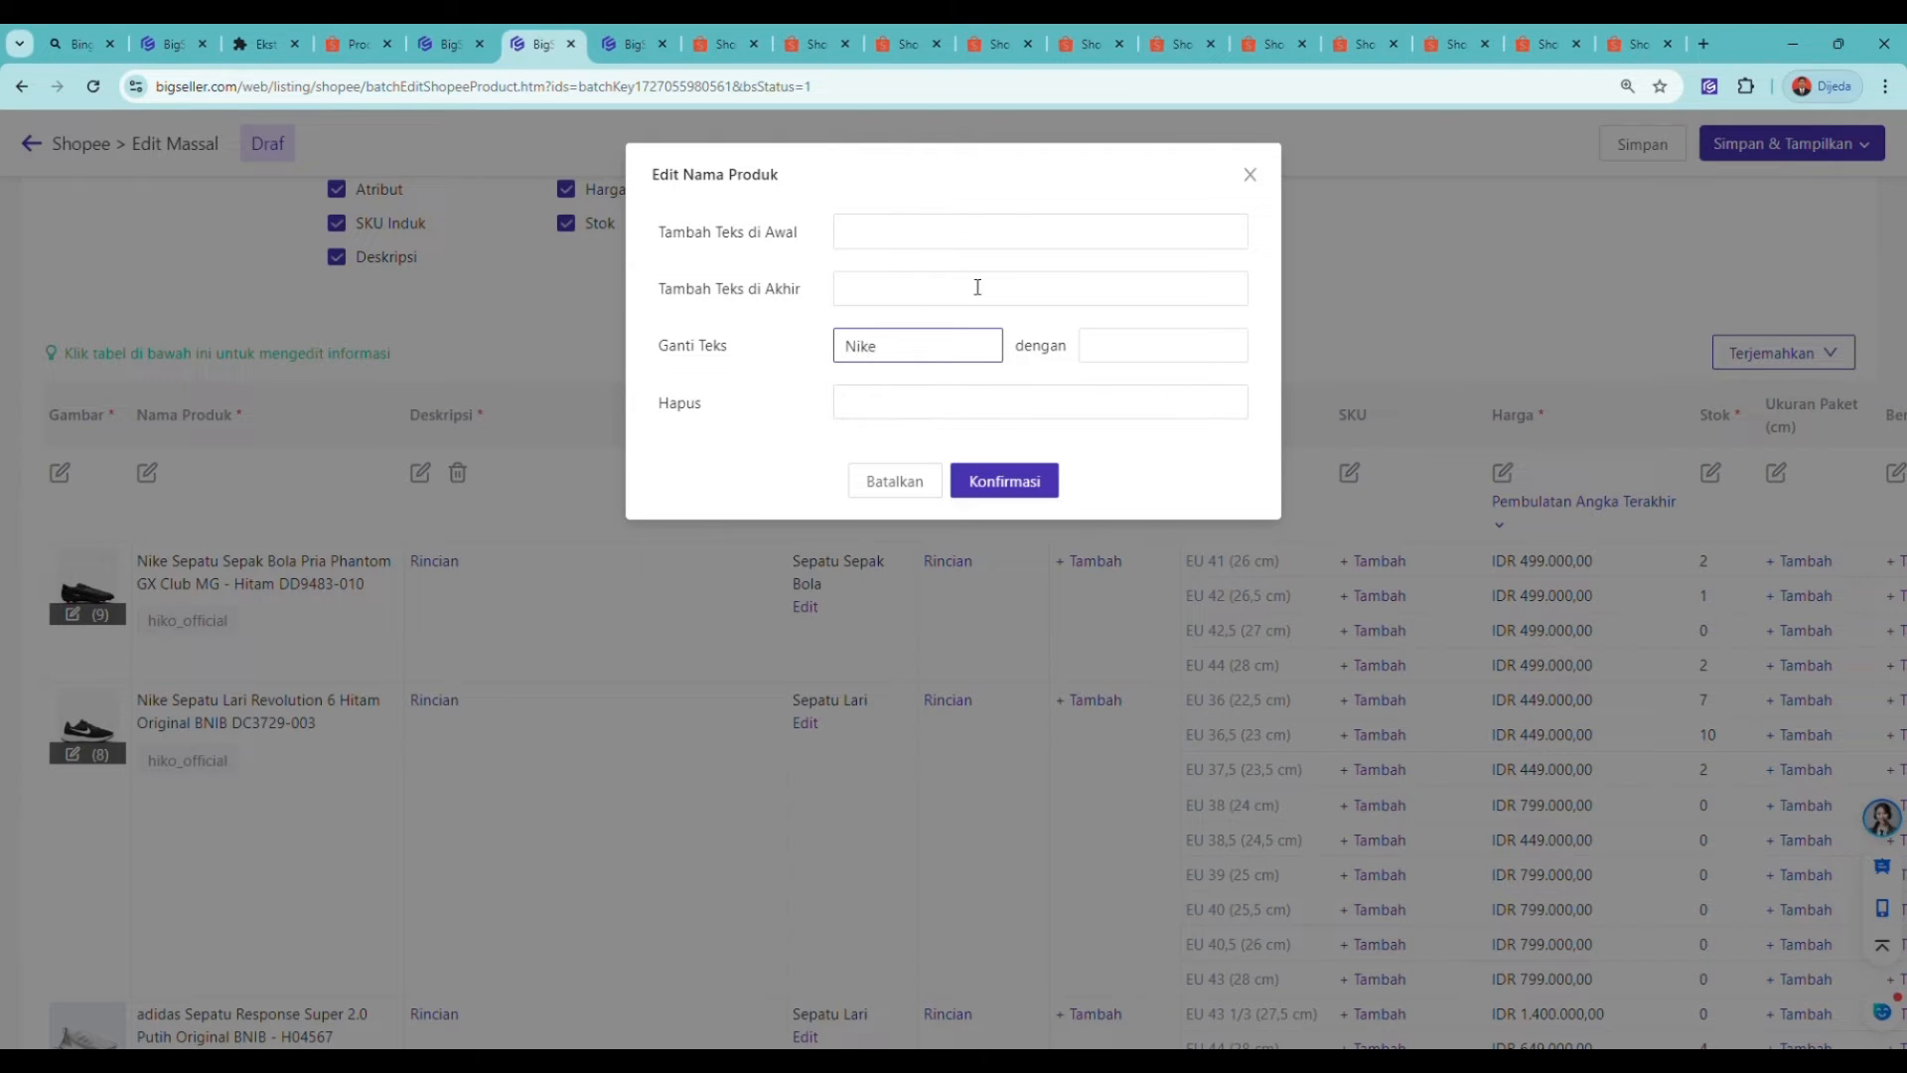
left_click(1141, 352)
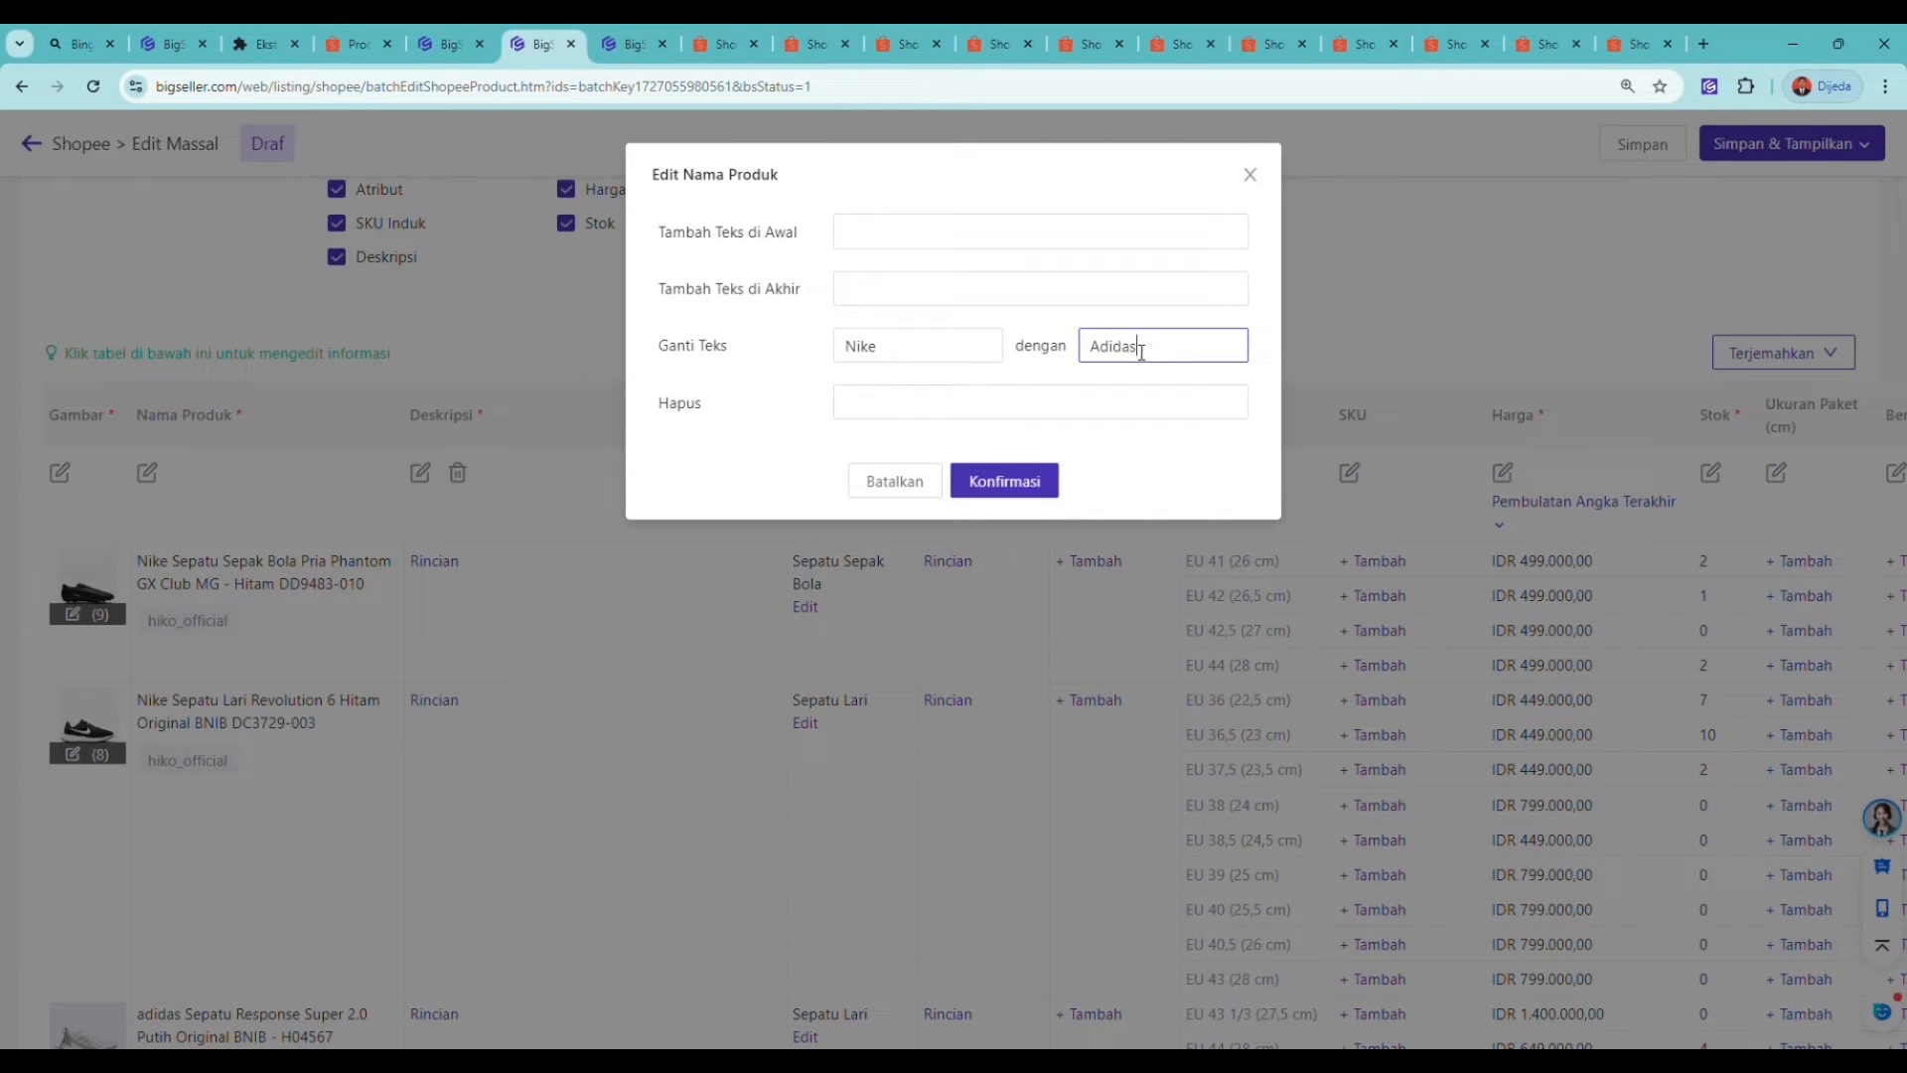
left_click(1055, 482)
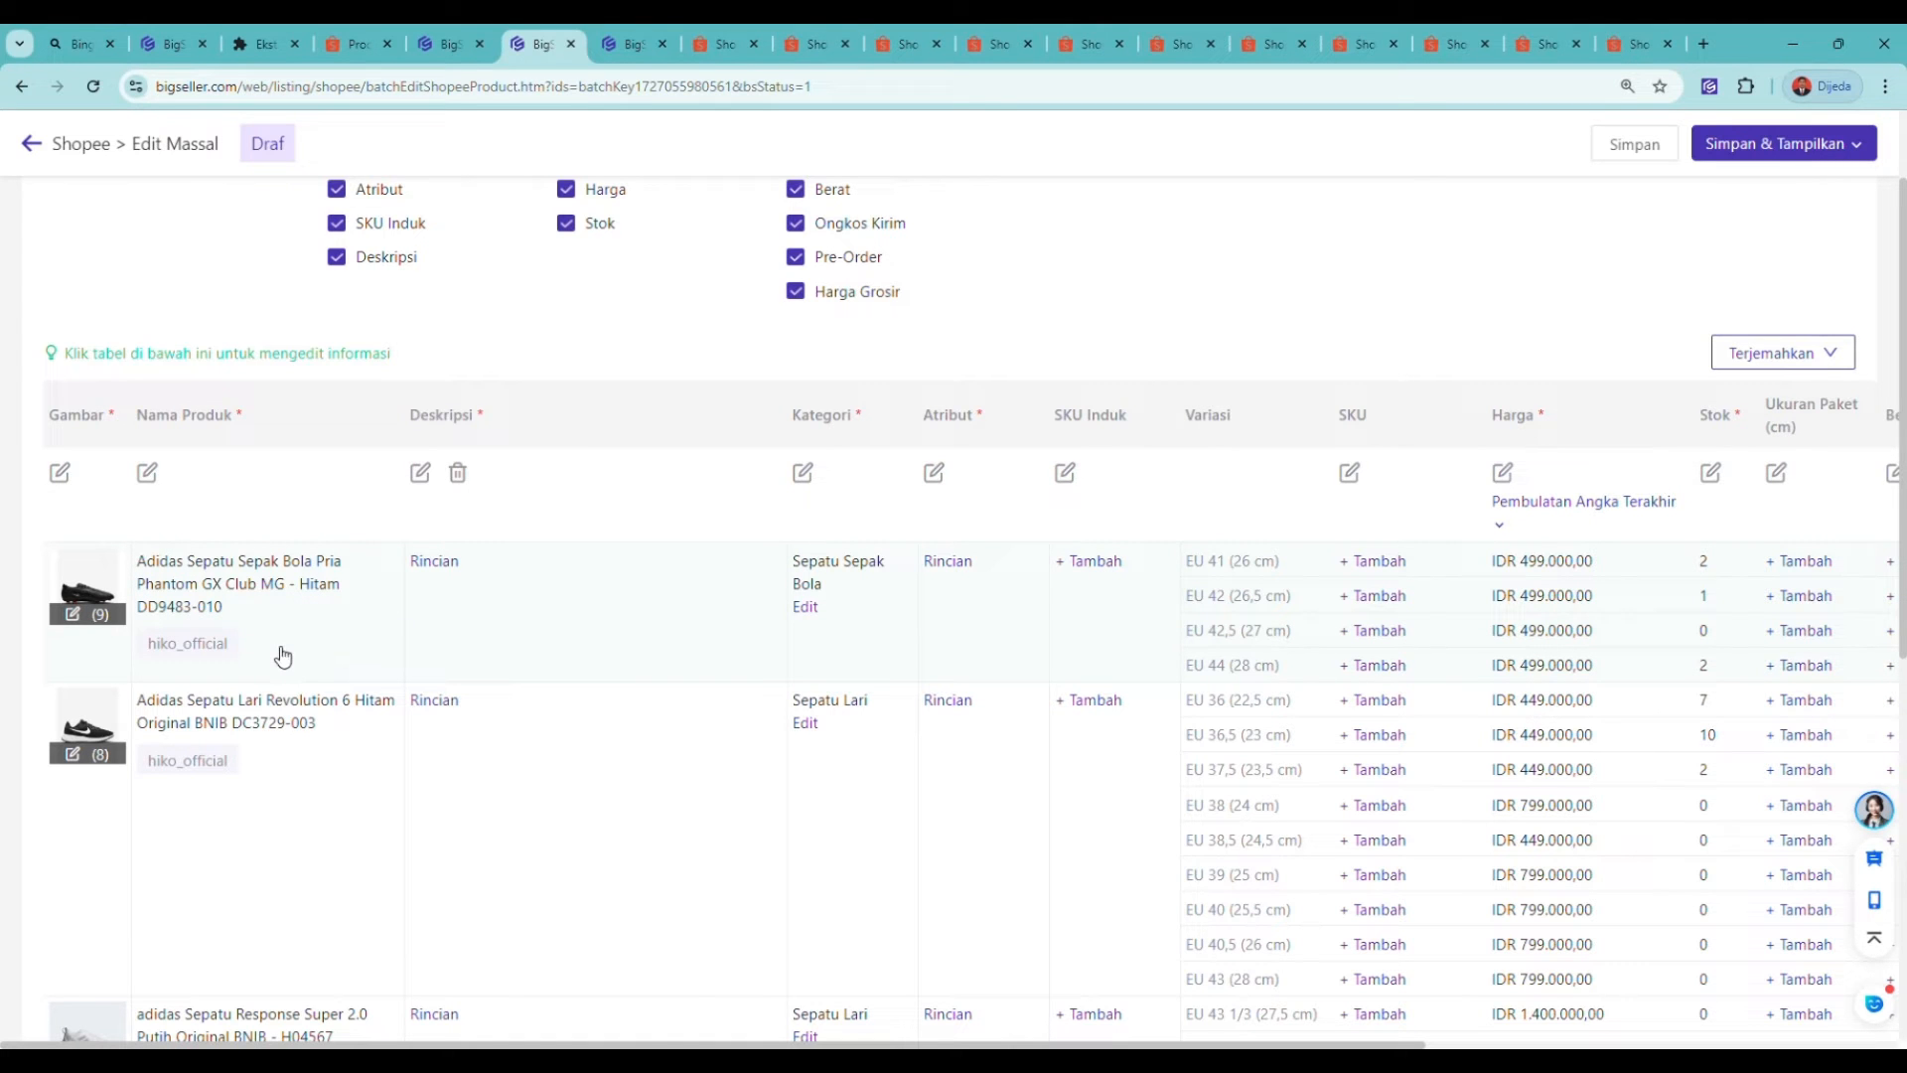
scroll(280, 606, "down", 5)
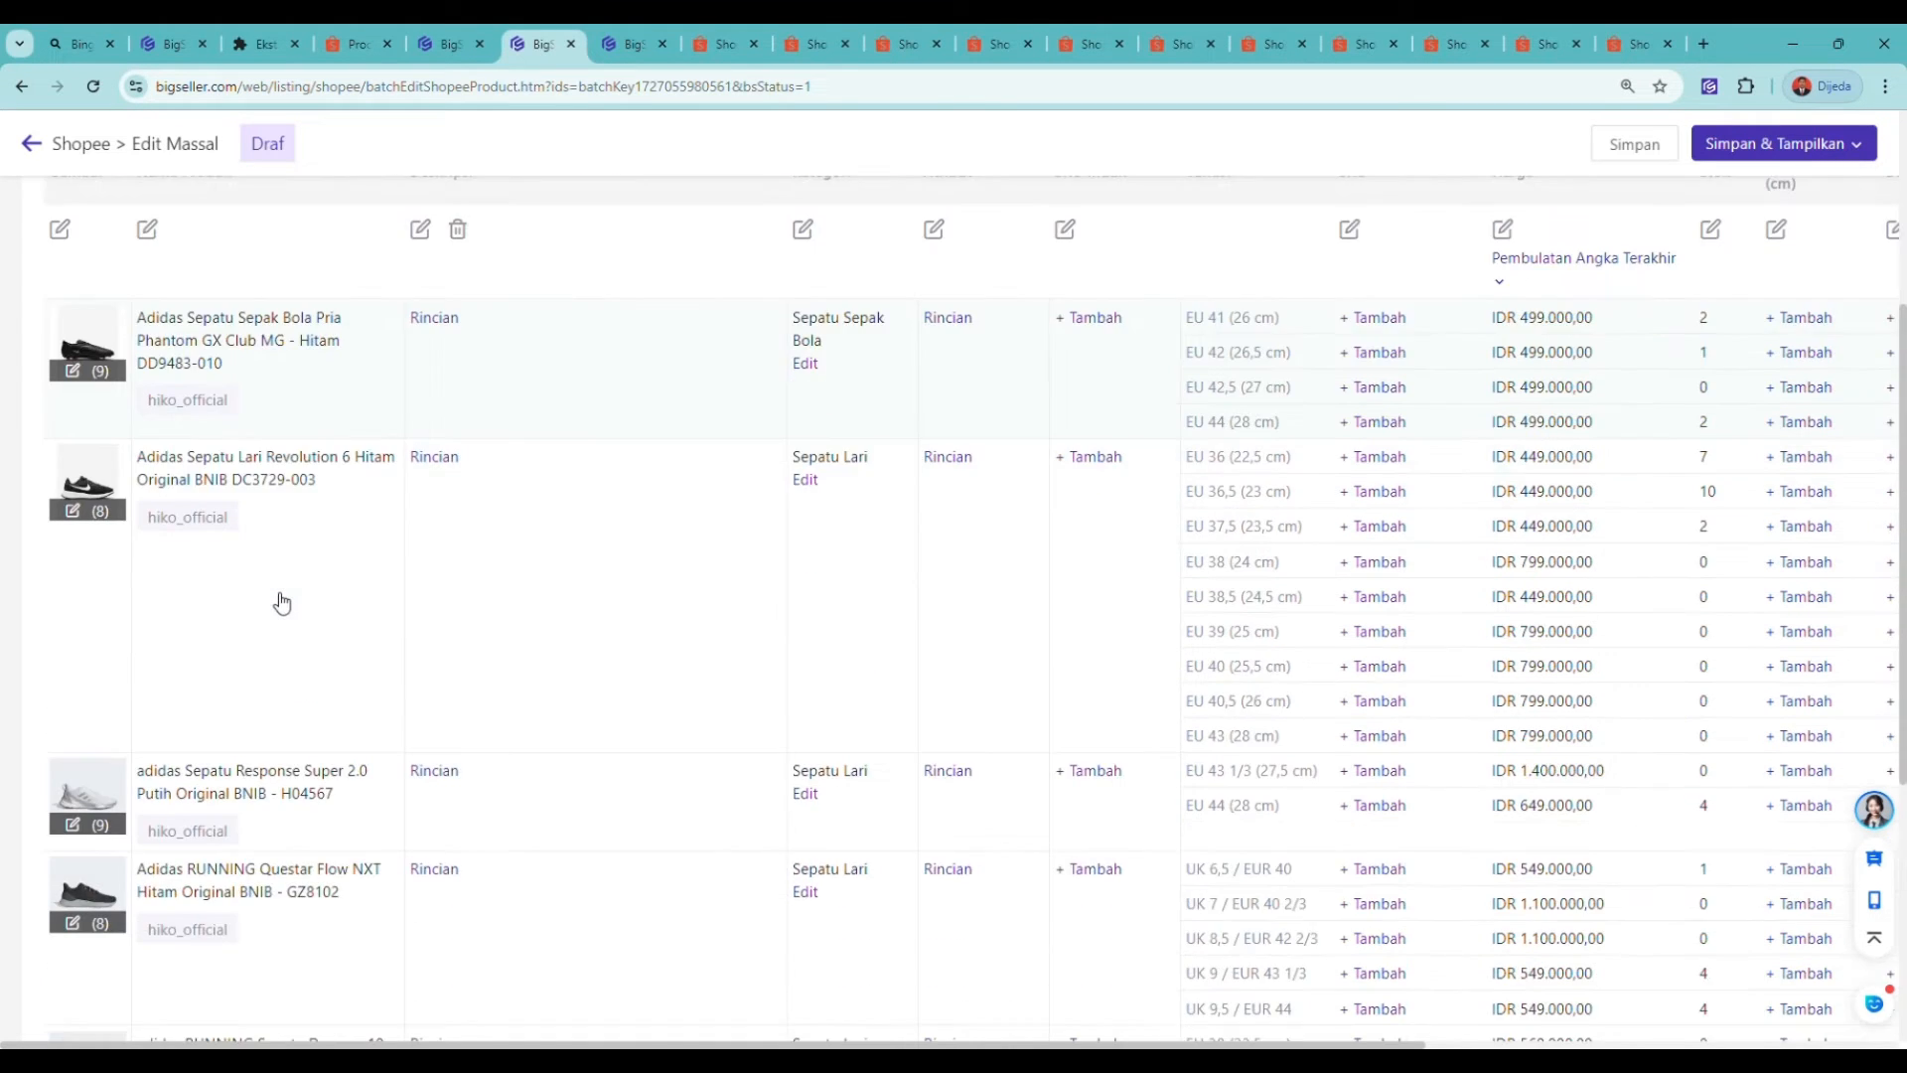
scroll(278, 609, "up", 5)
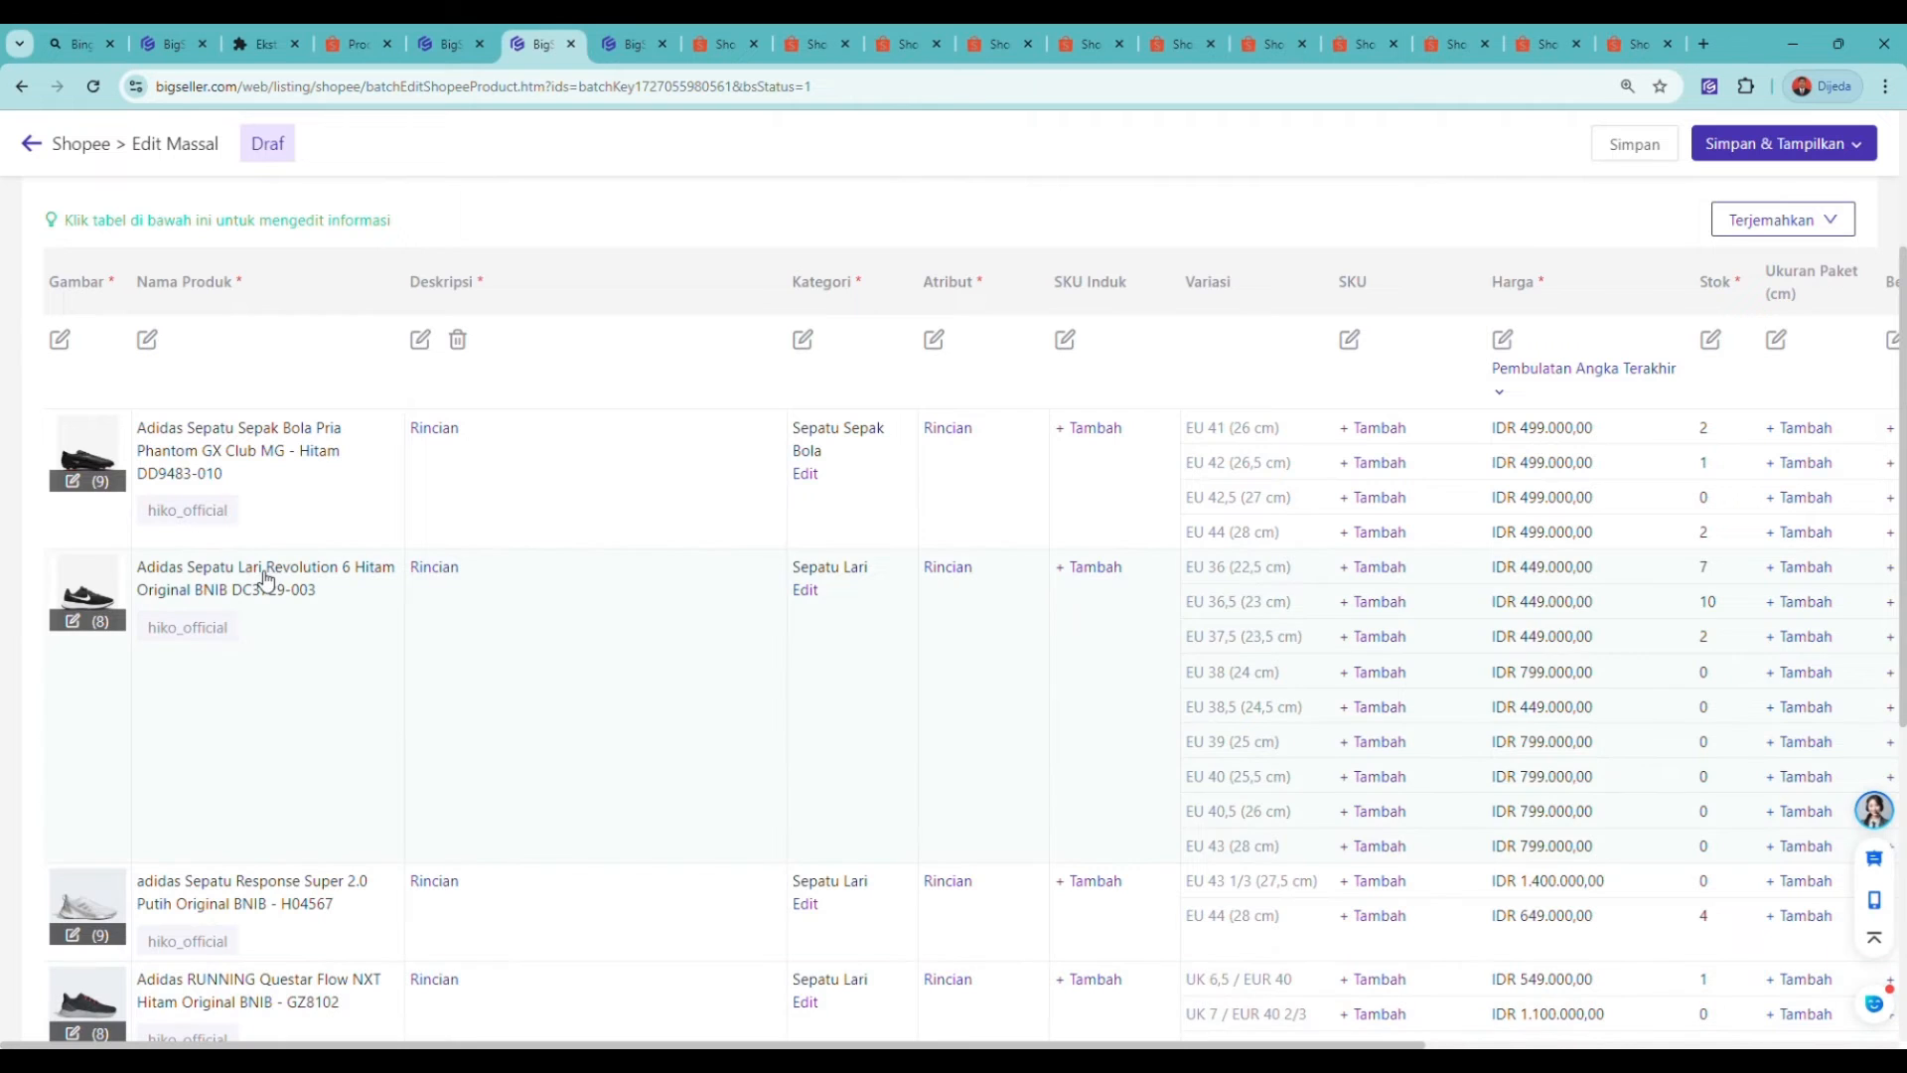
Step: Review the bulk description edit options for replacing, deleting and adding text, and close the dialog without making a change
scroll(253, 576, "down", 3)
left_click(421, 341)
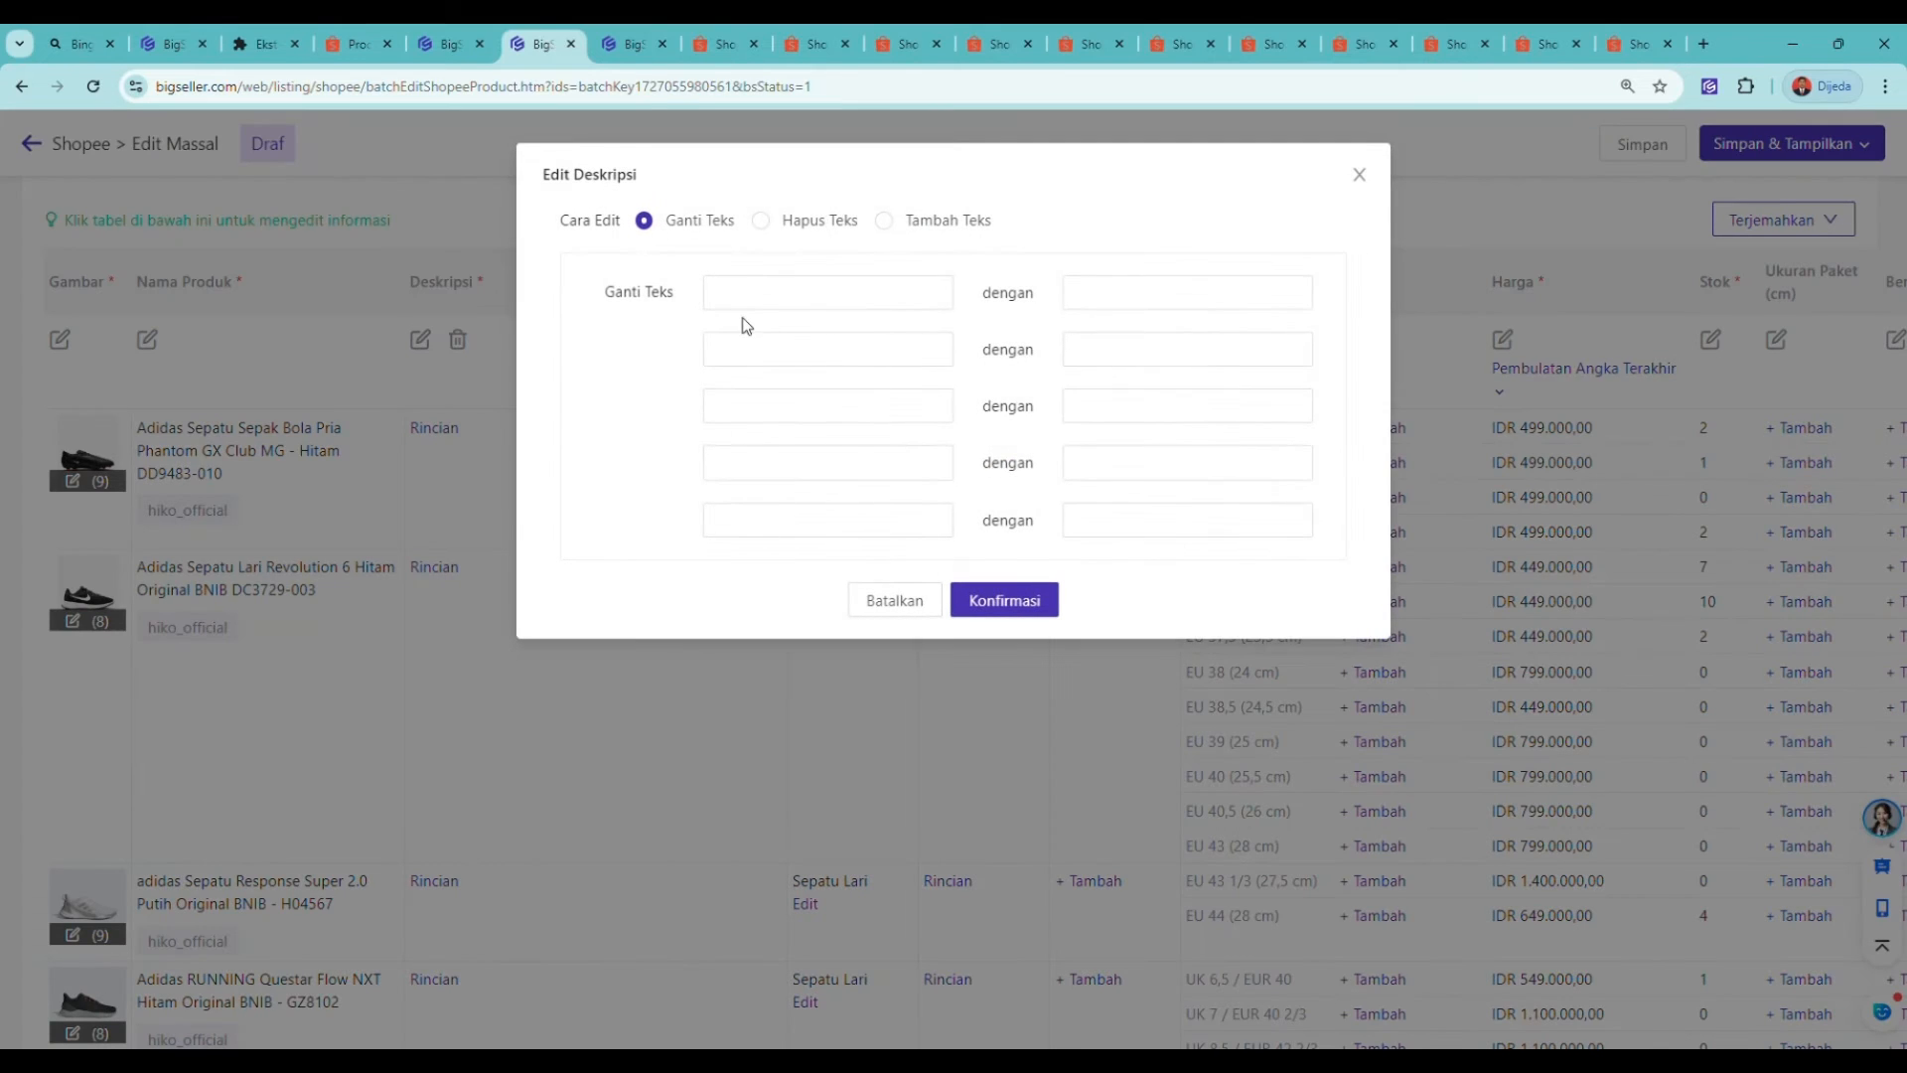
left_click(763, 309)
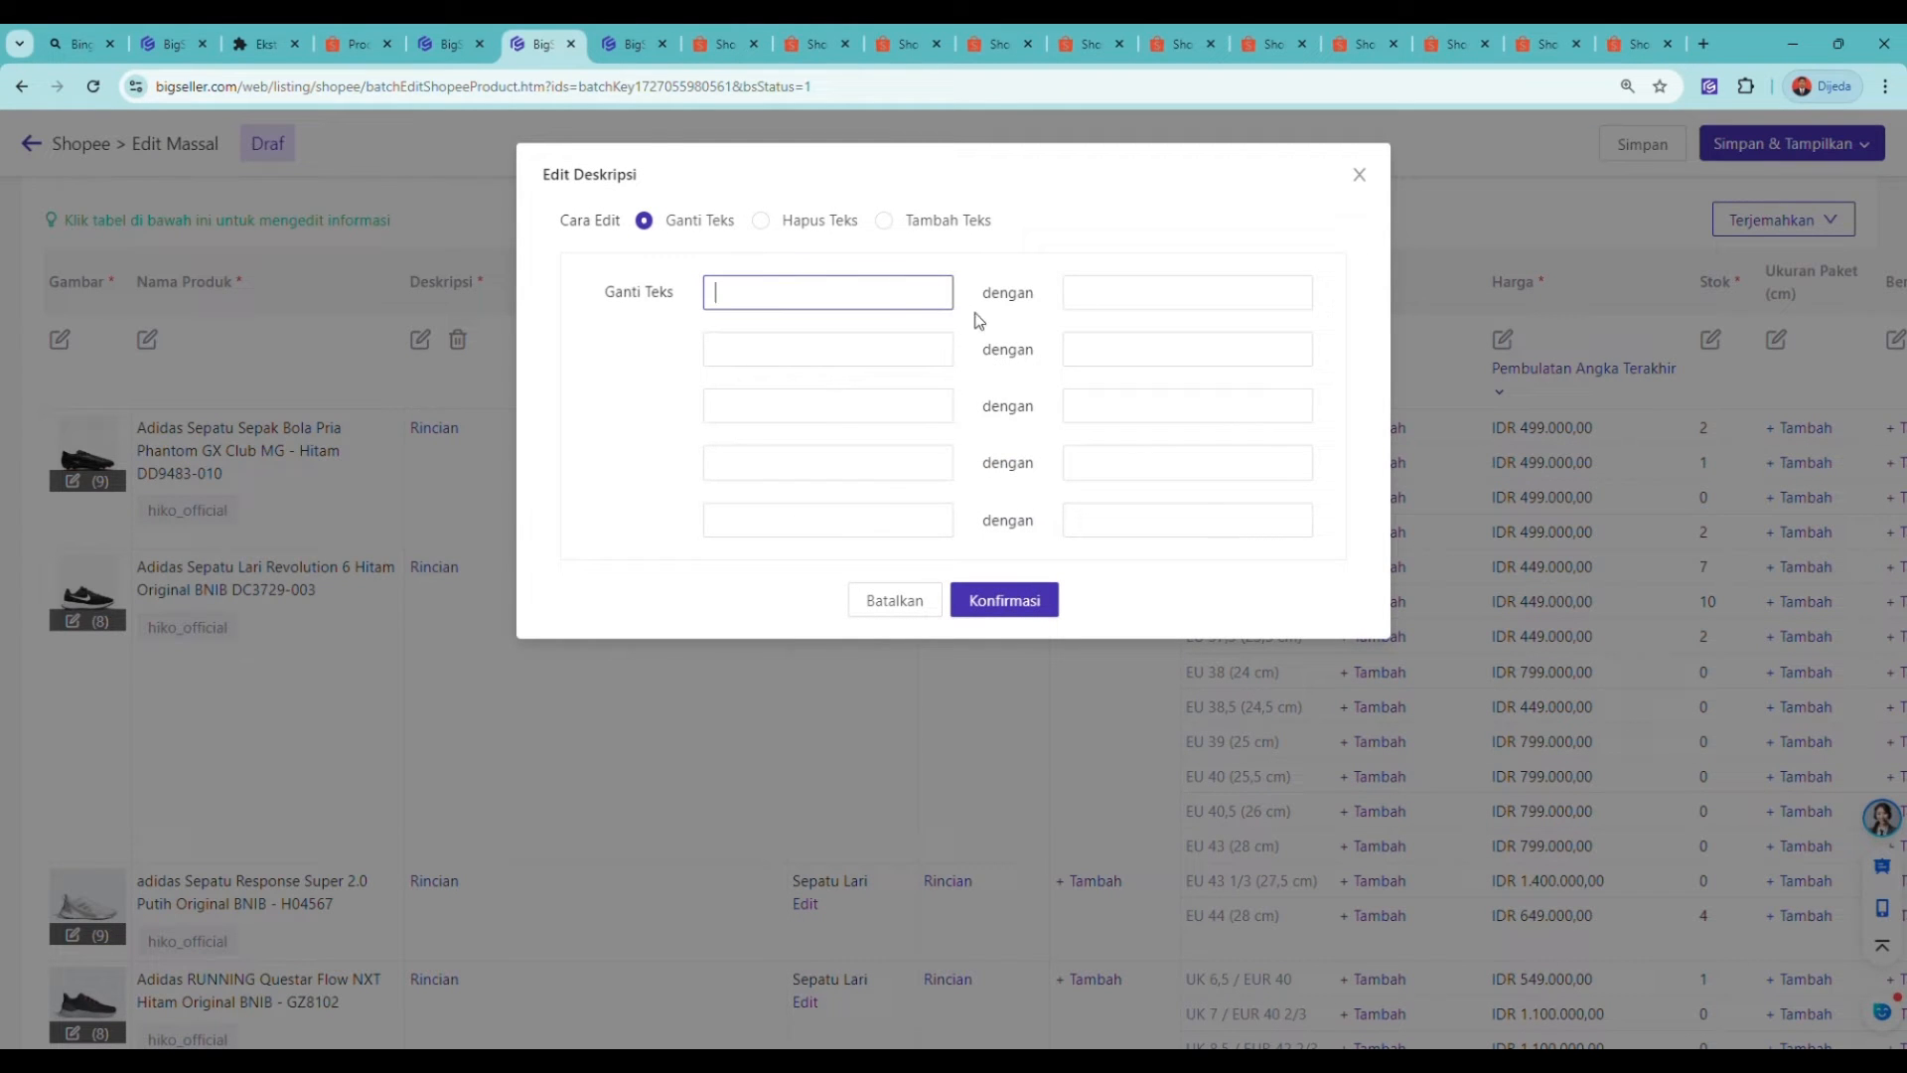
left_click(761, 220)
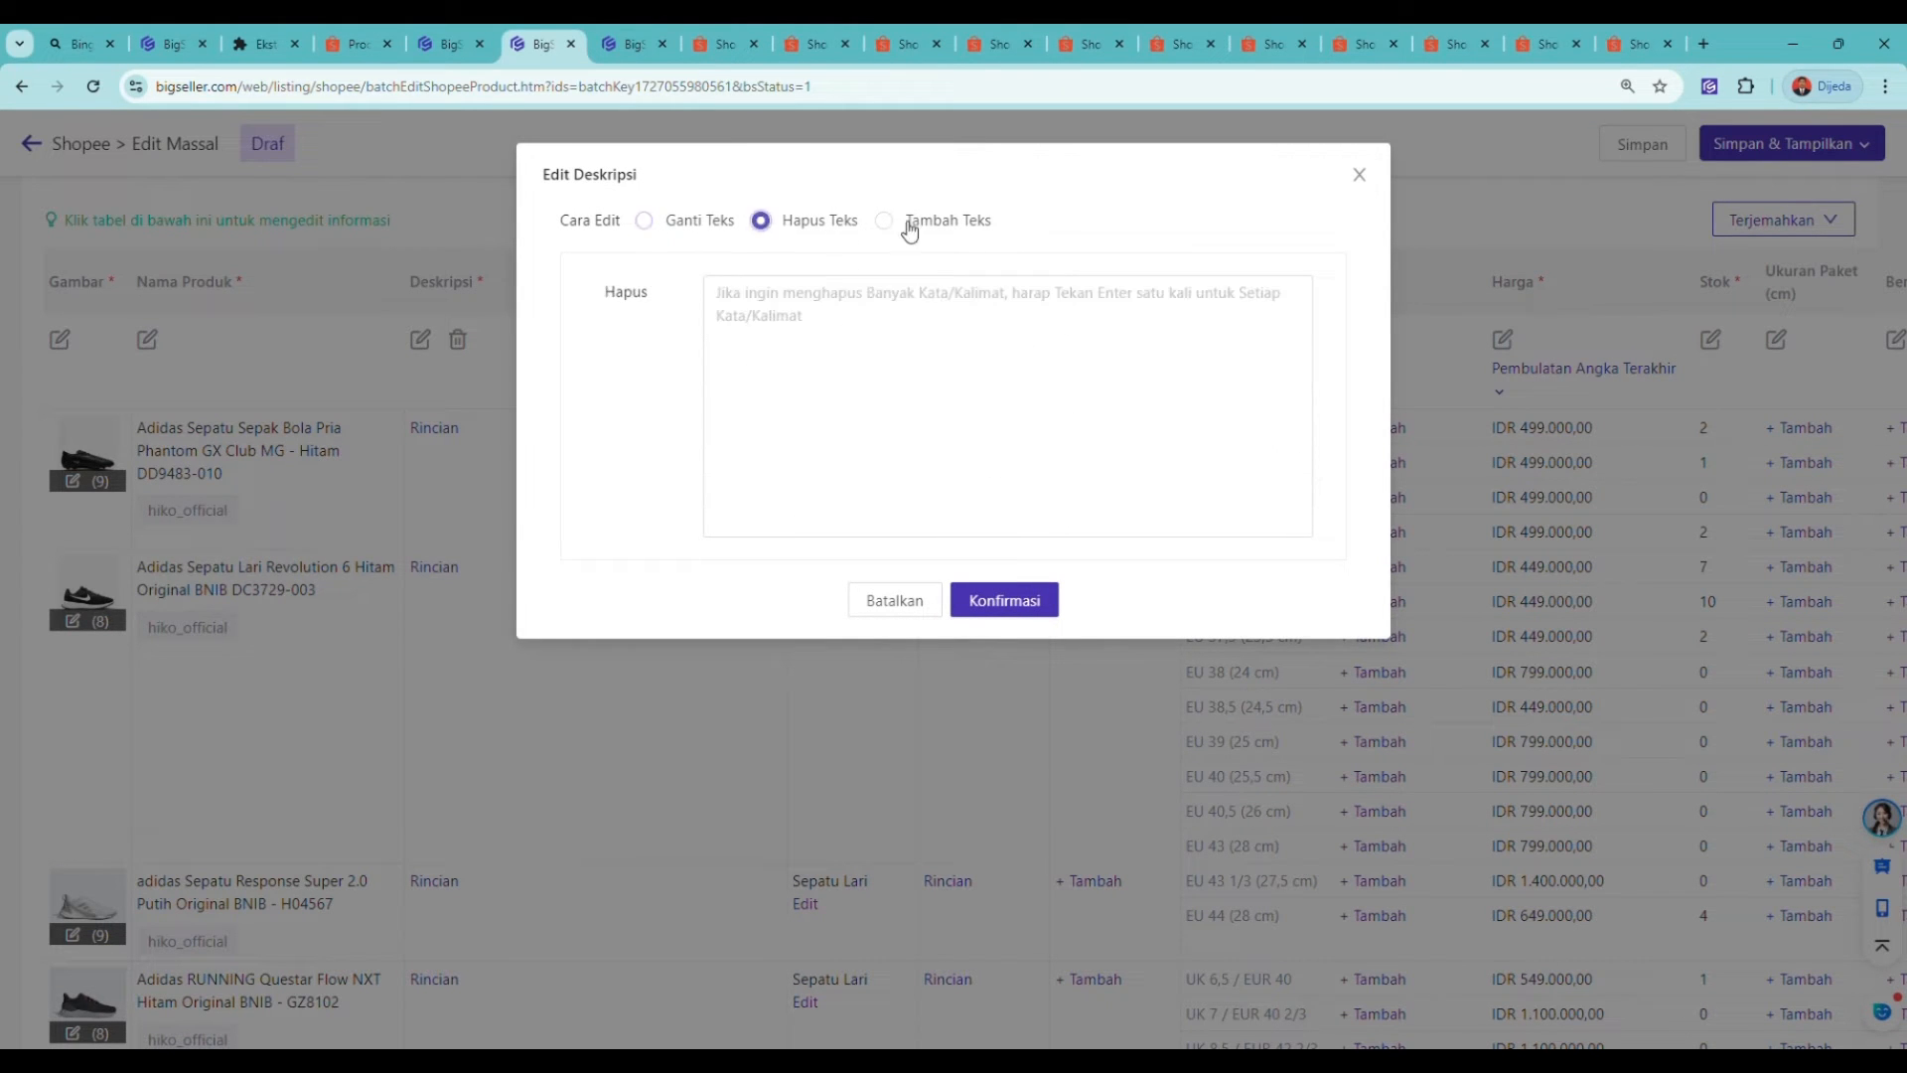
left_click(921, 227)
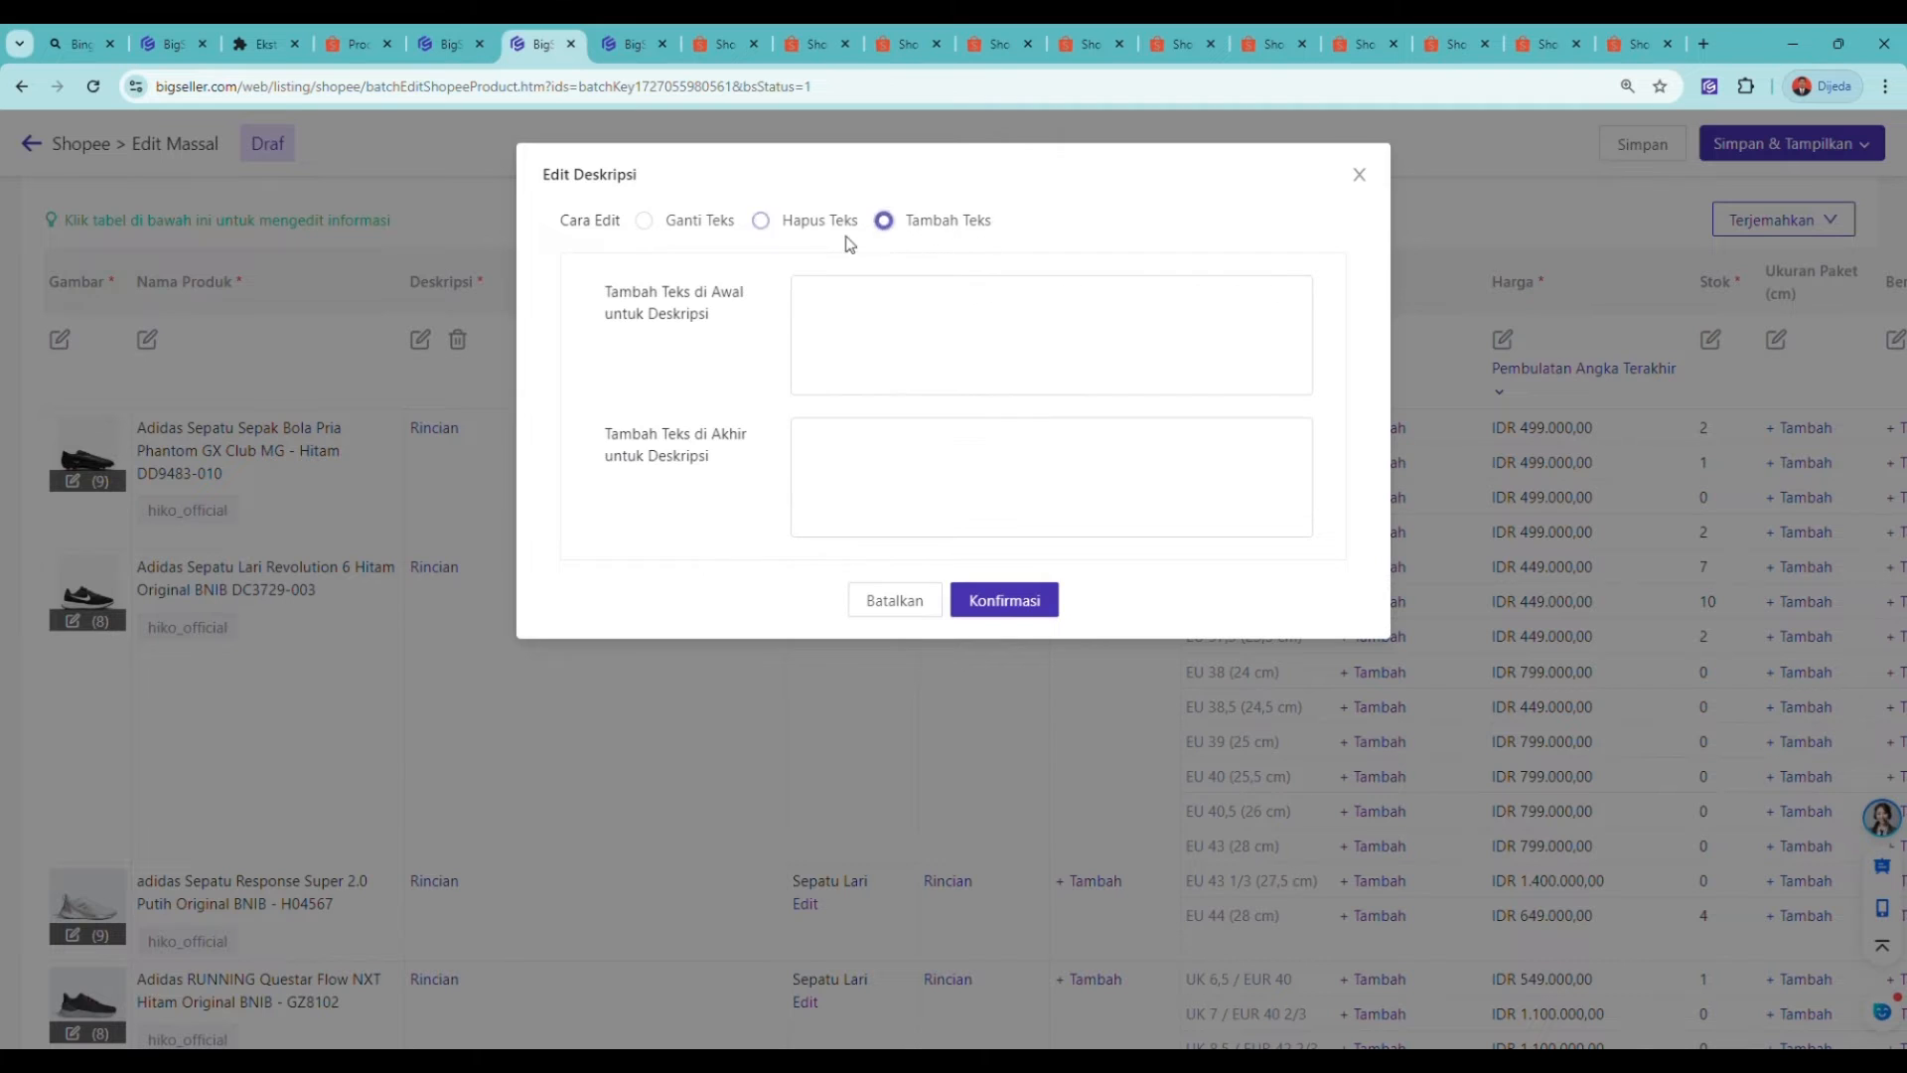
left_click(774, 226)
left_click(642, 220)
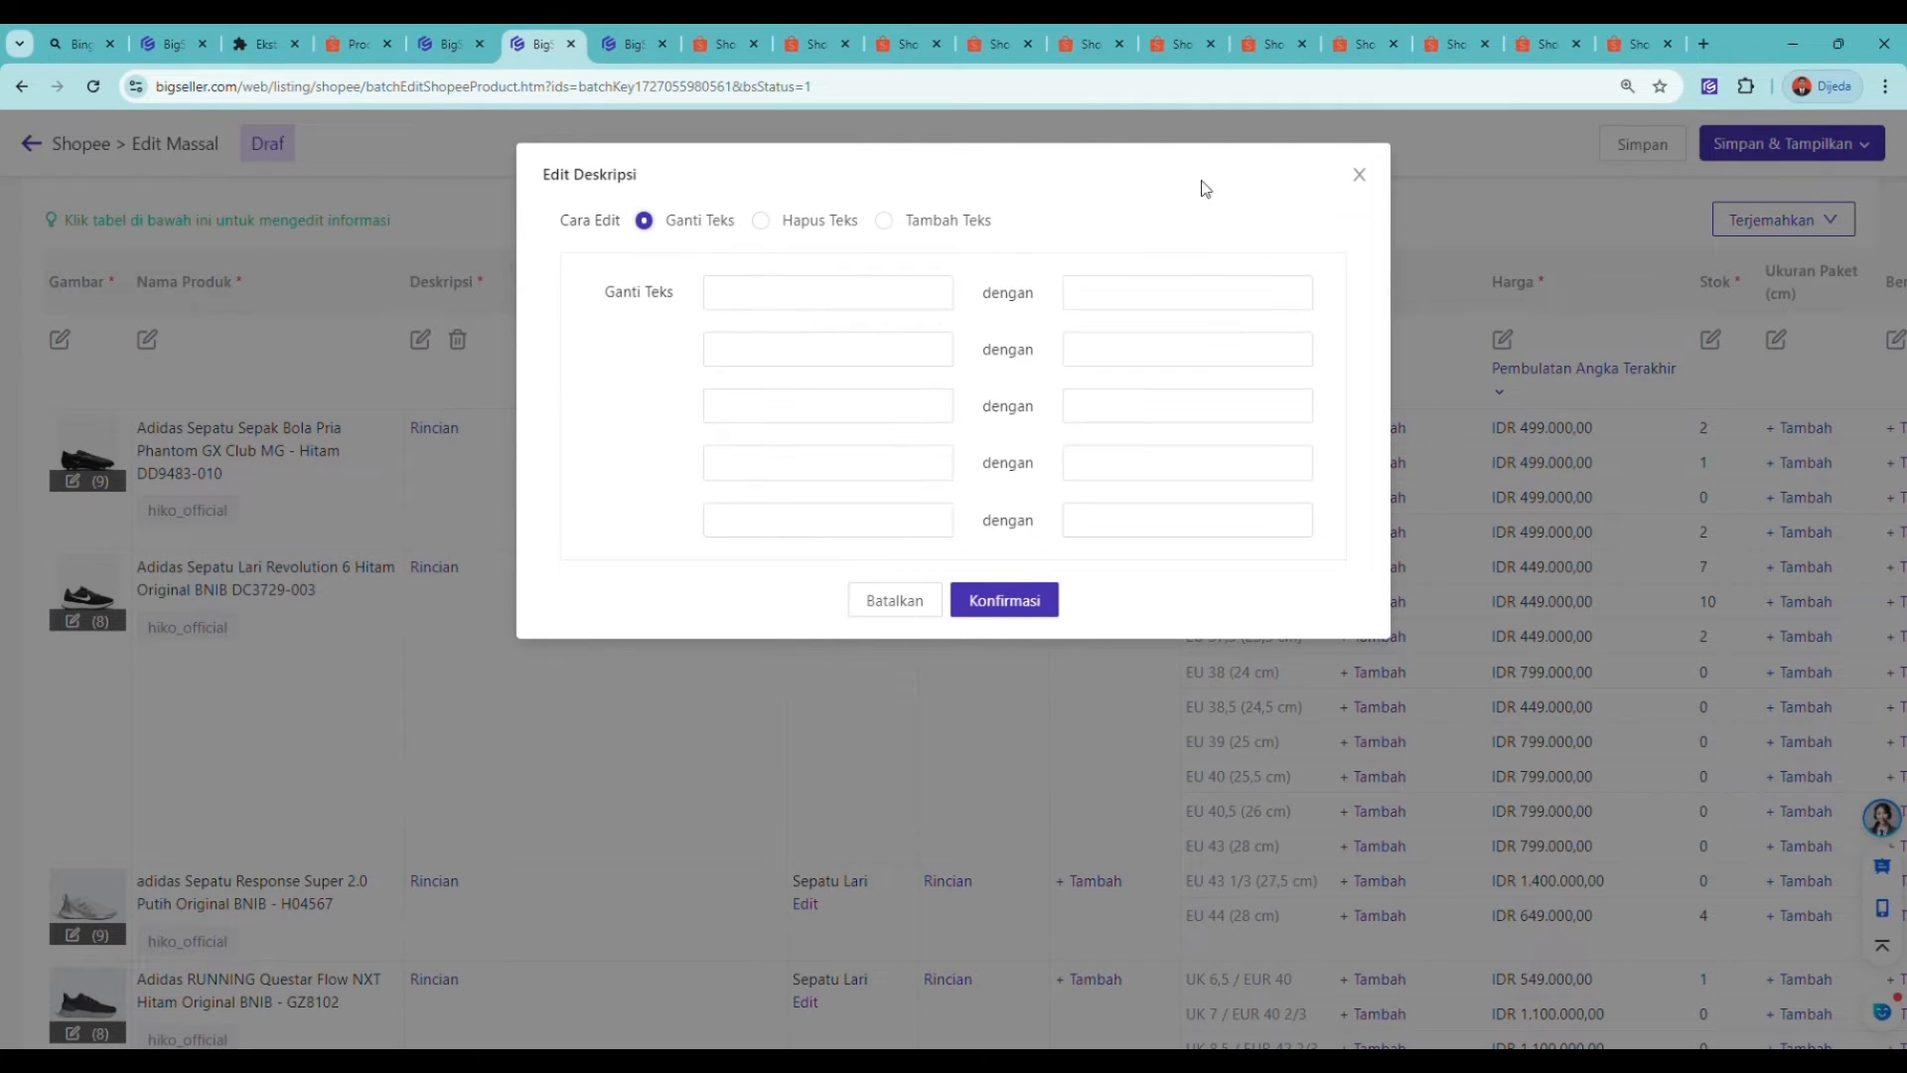
left_click(781, 224)
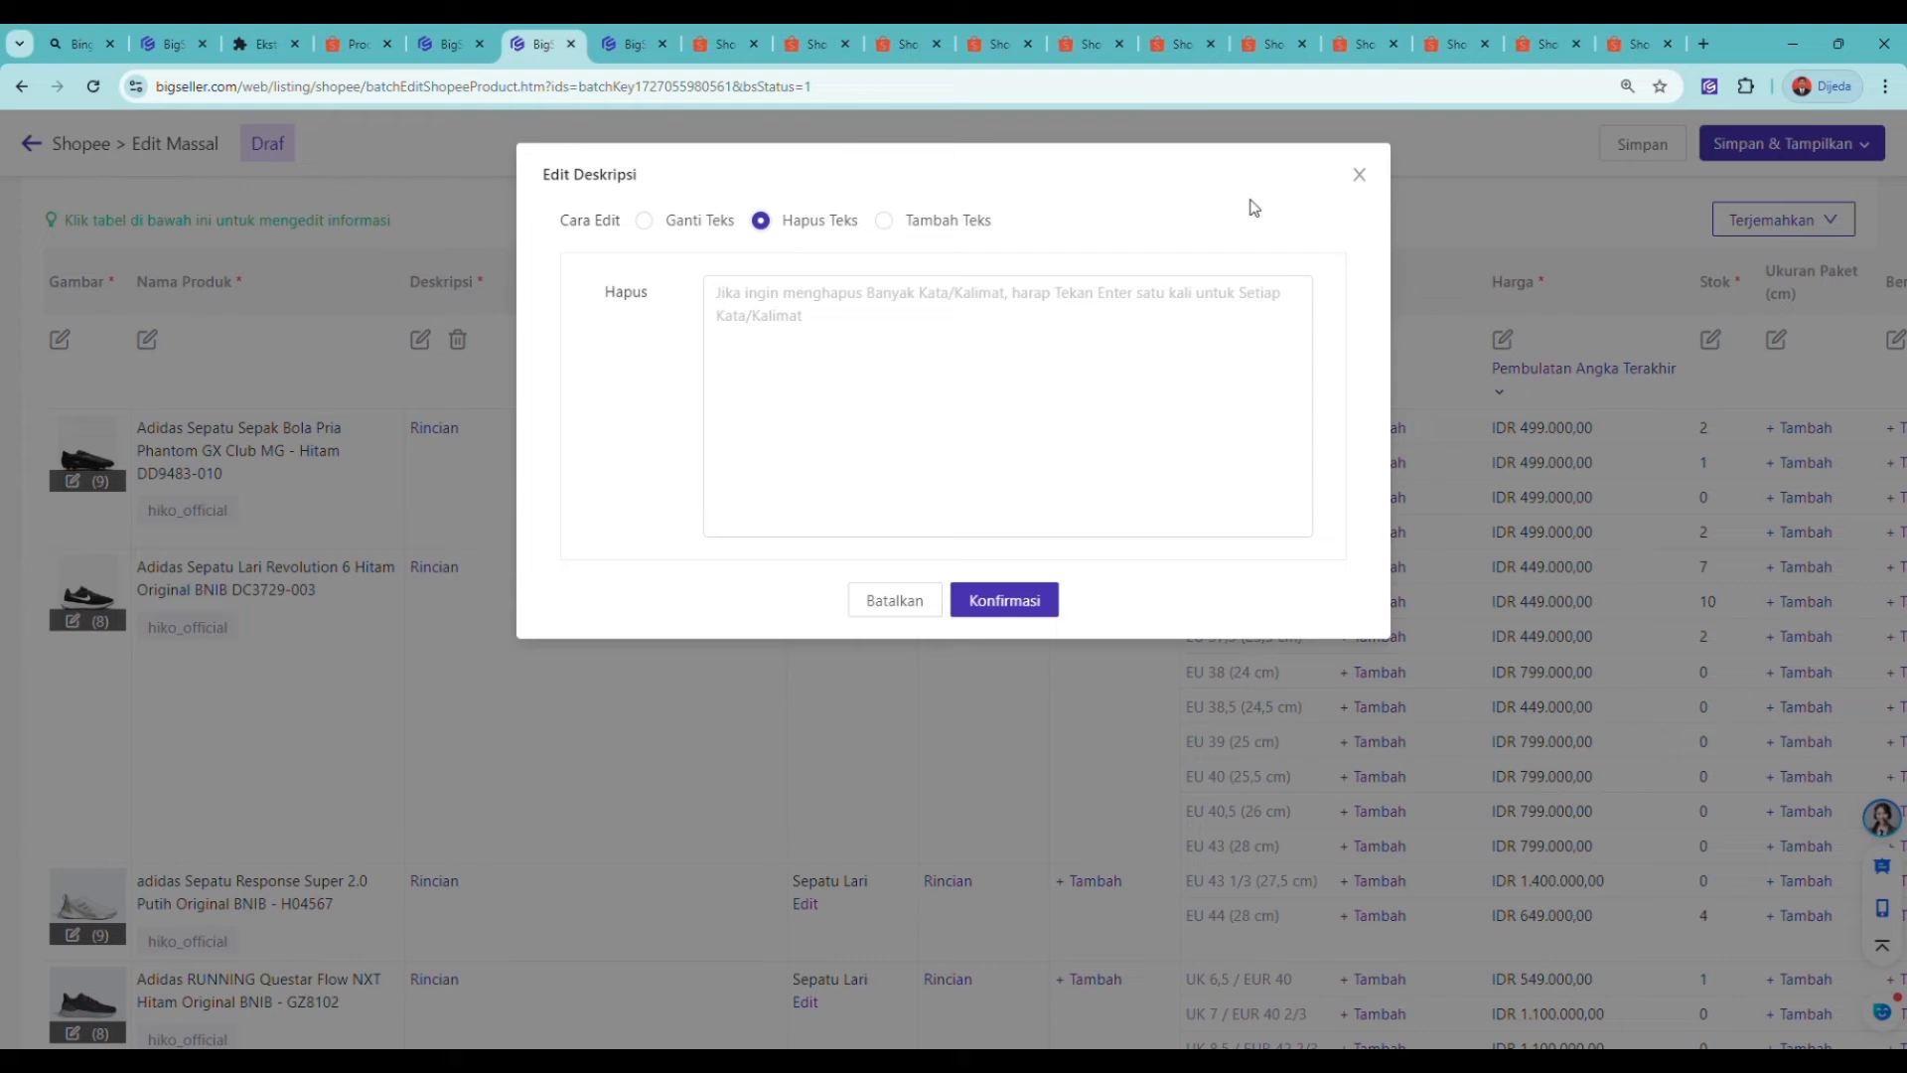
left_click(1359, 176)
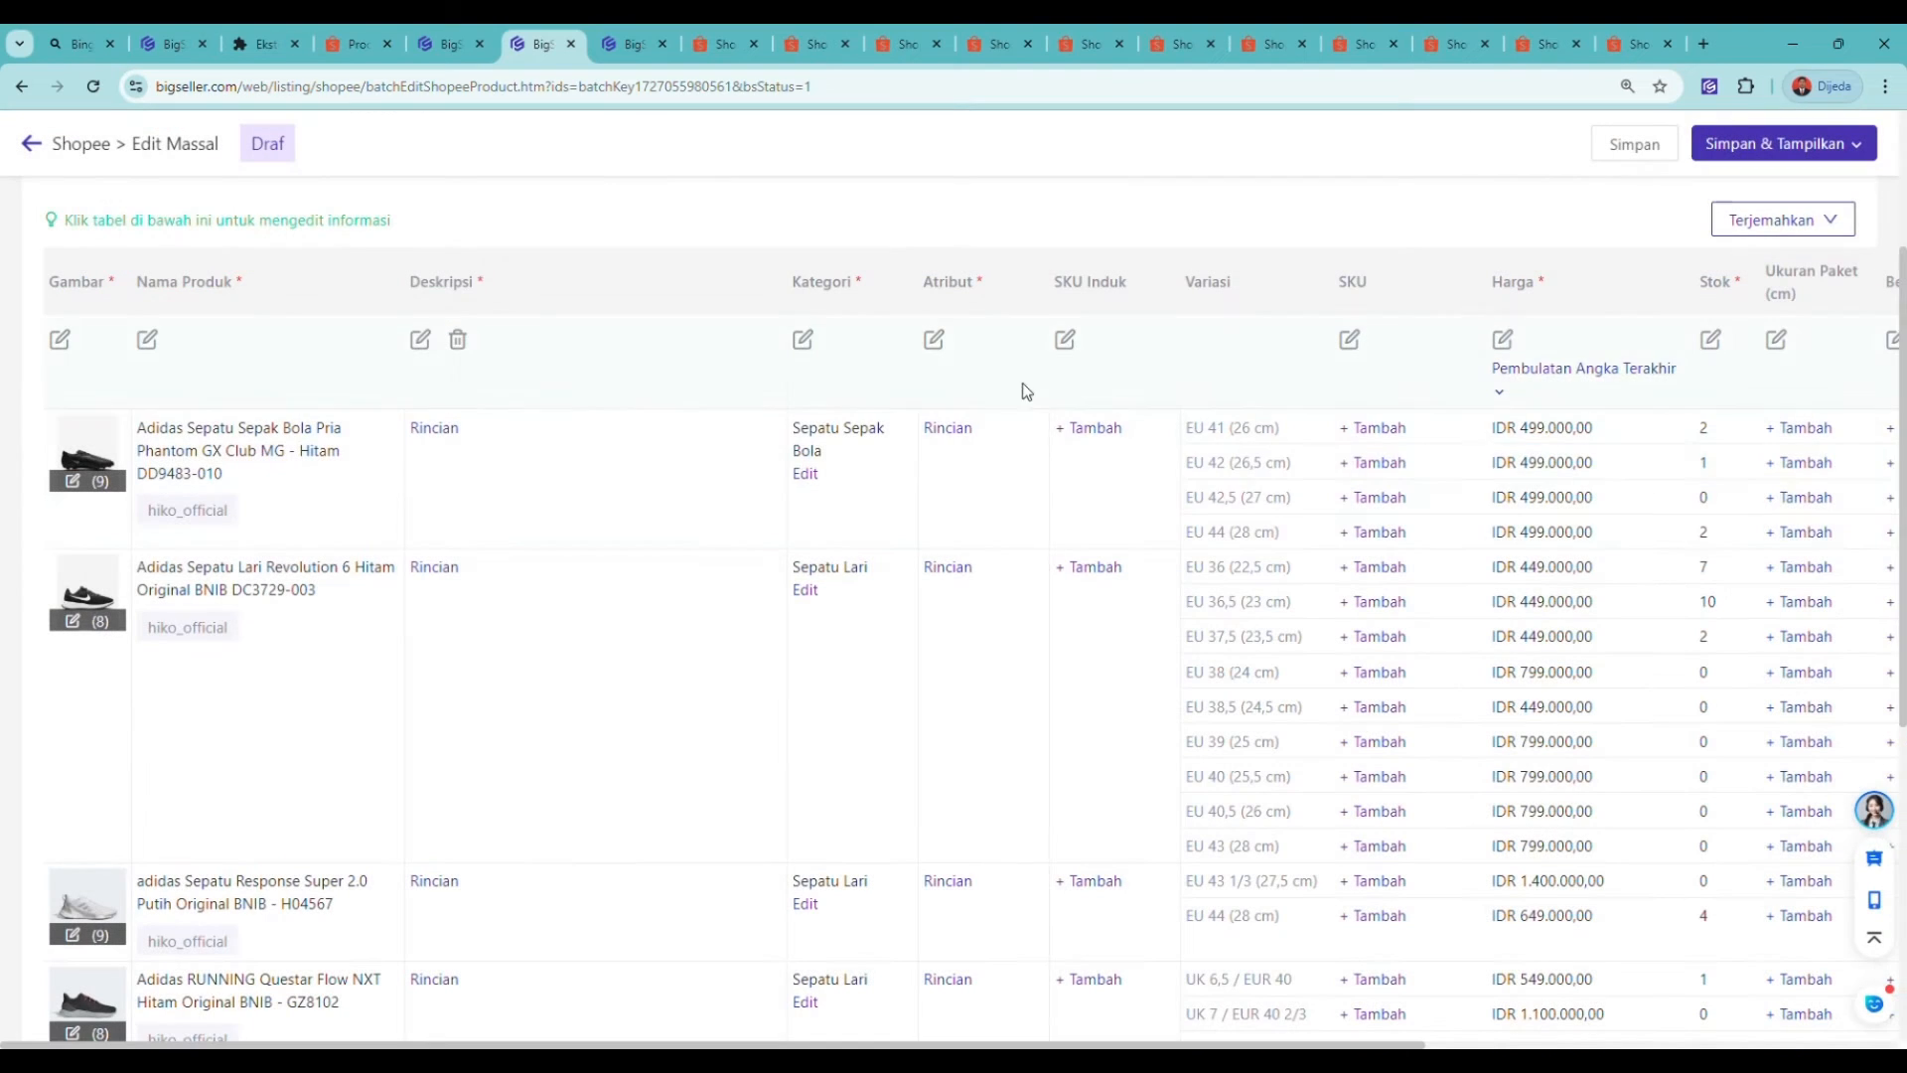
Step: Increase the prices of all products in the bulk edit table by 20 percent
left_click(1502, 341)
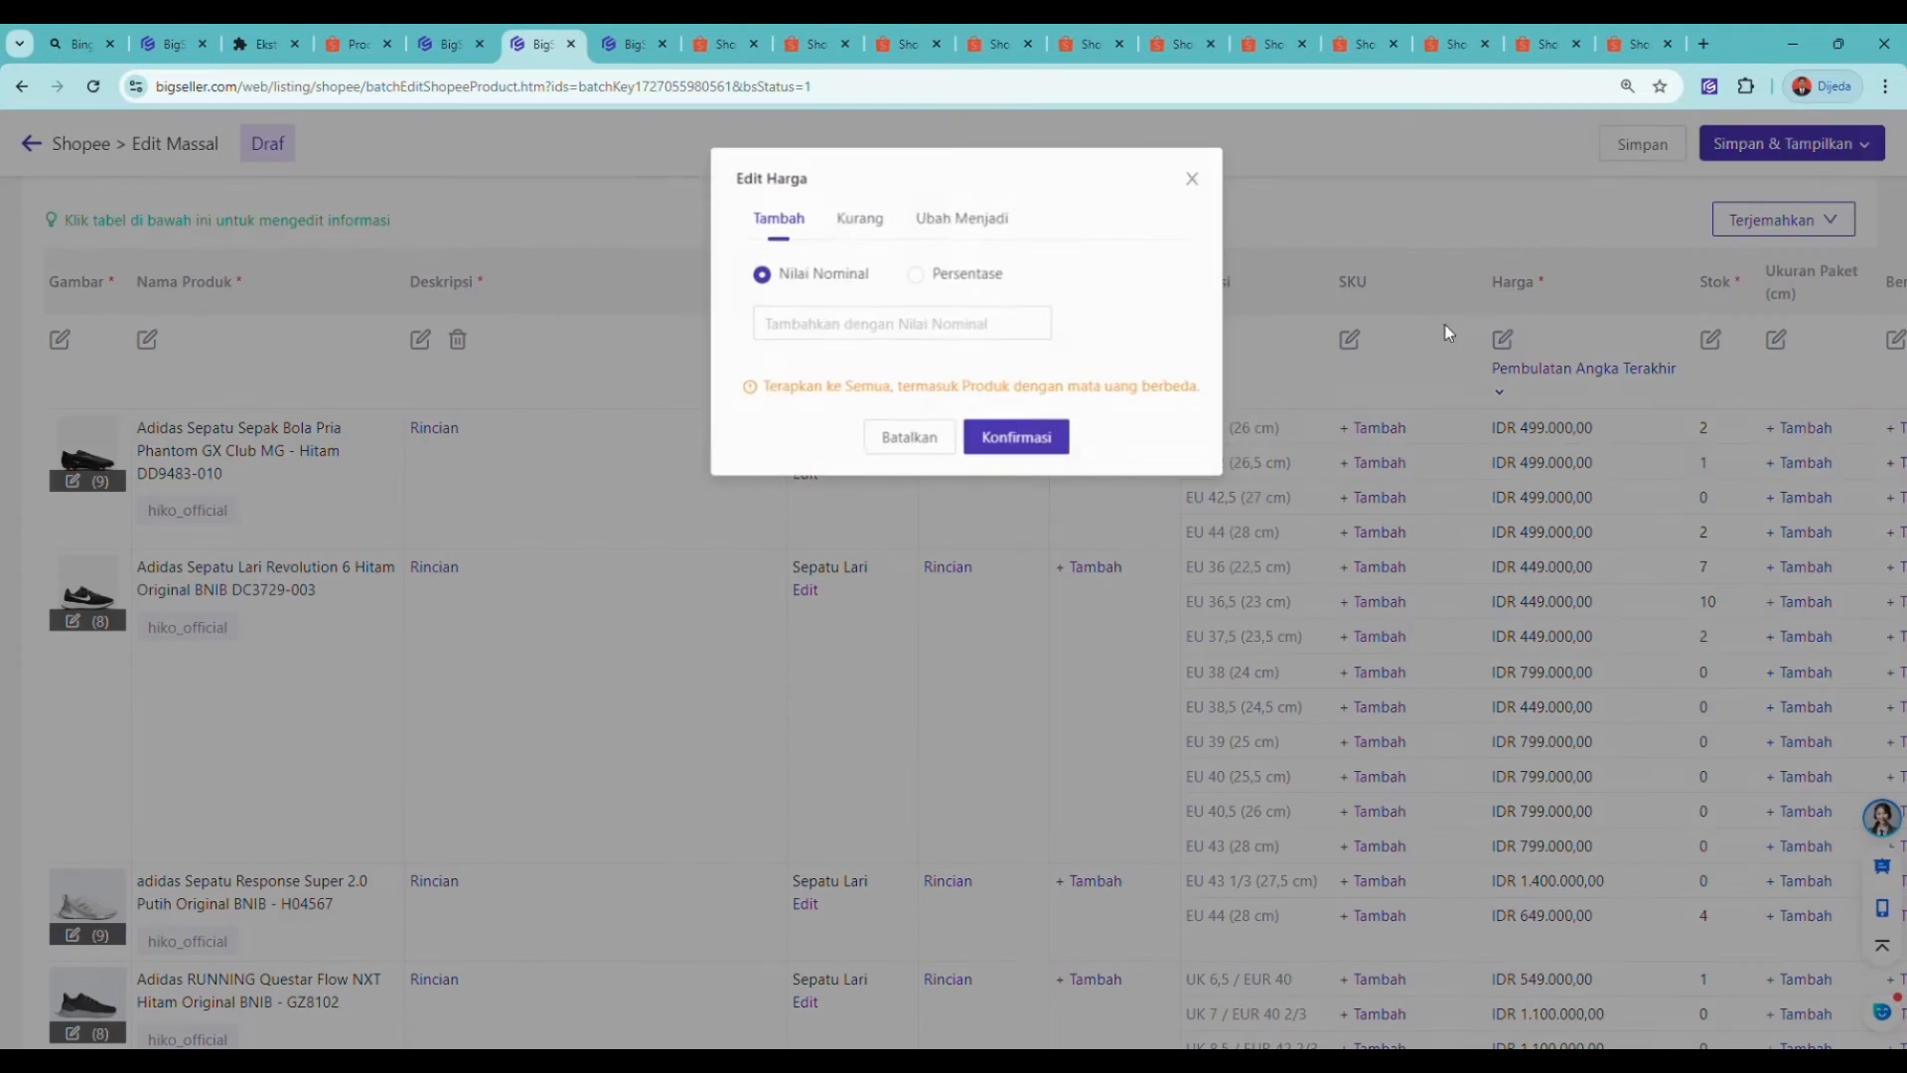
left_click(864, 221)
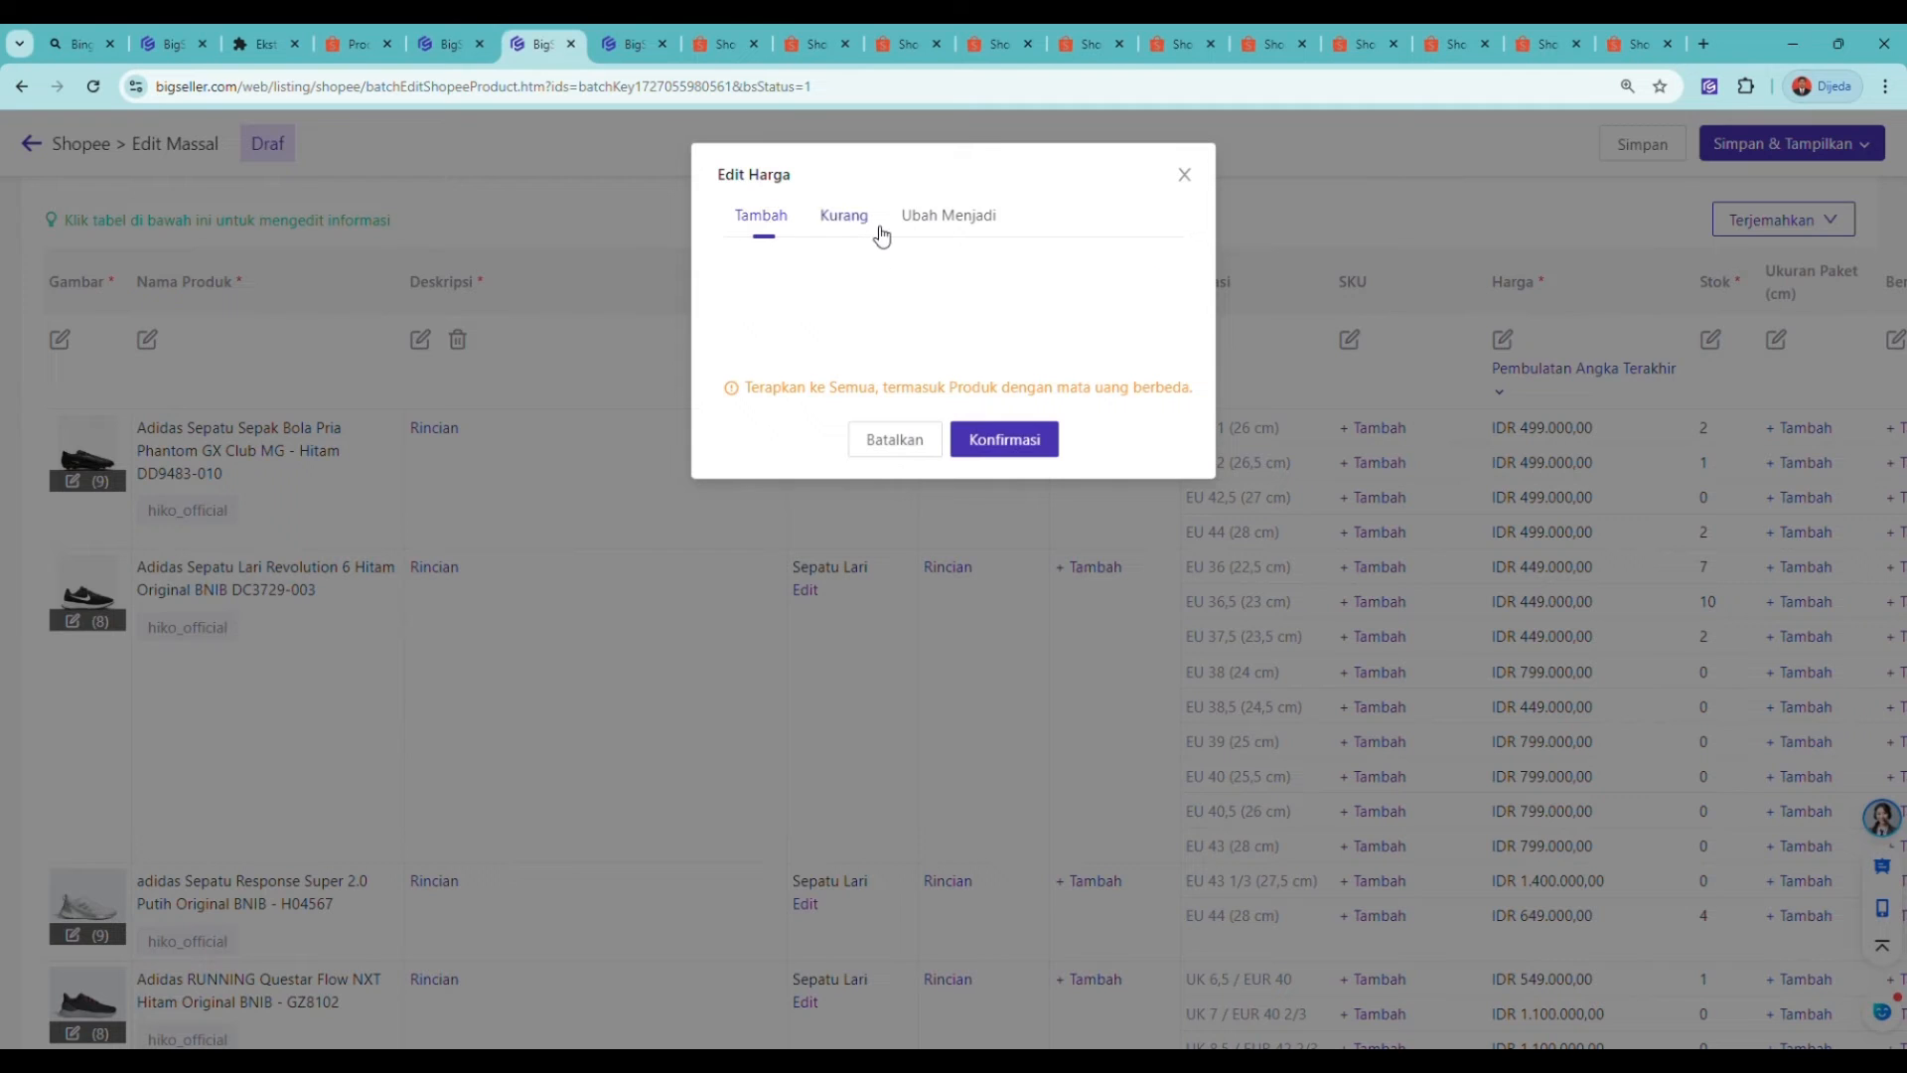
left_click(757, 219)
left_click(914, 328)
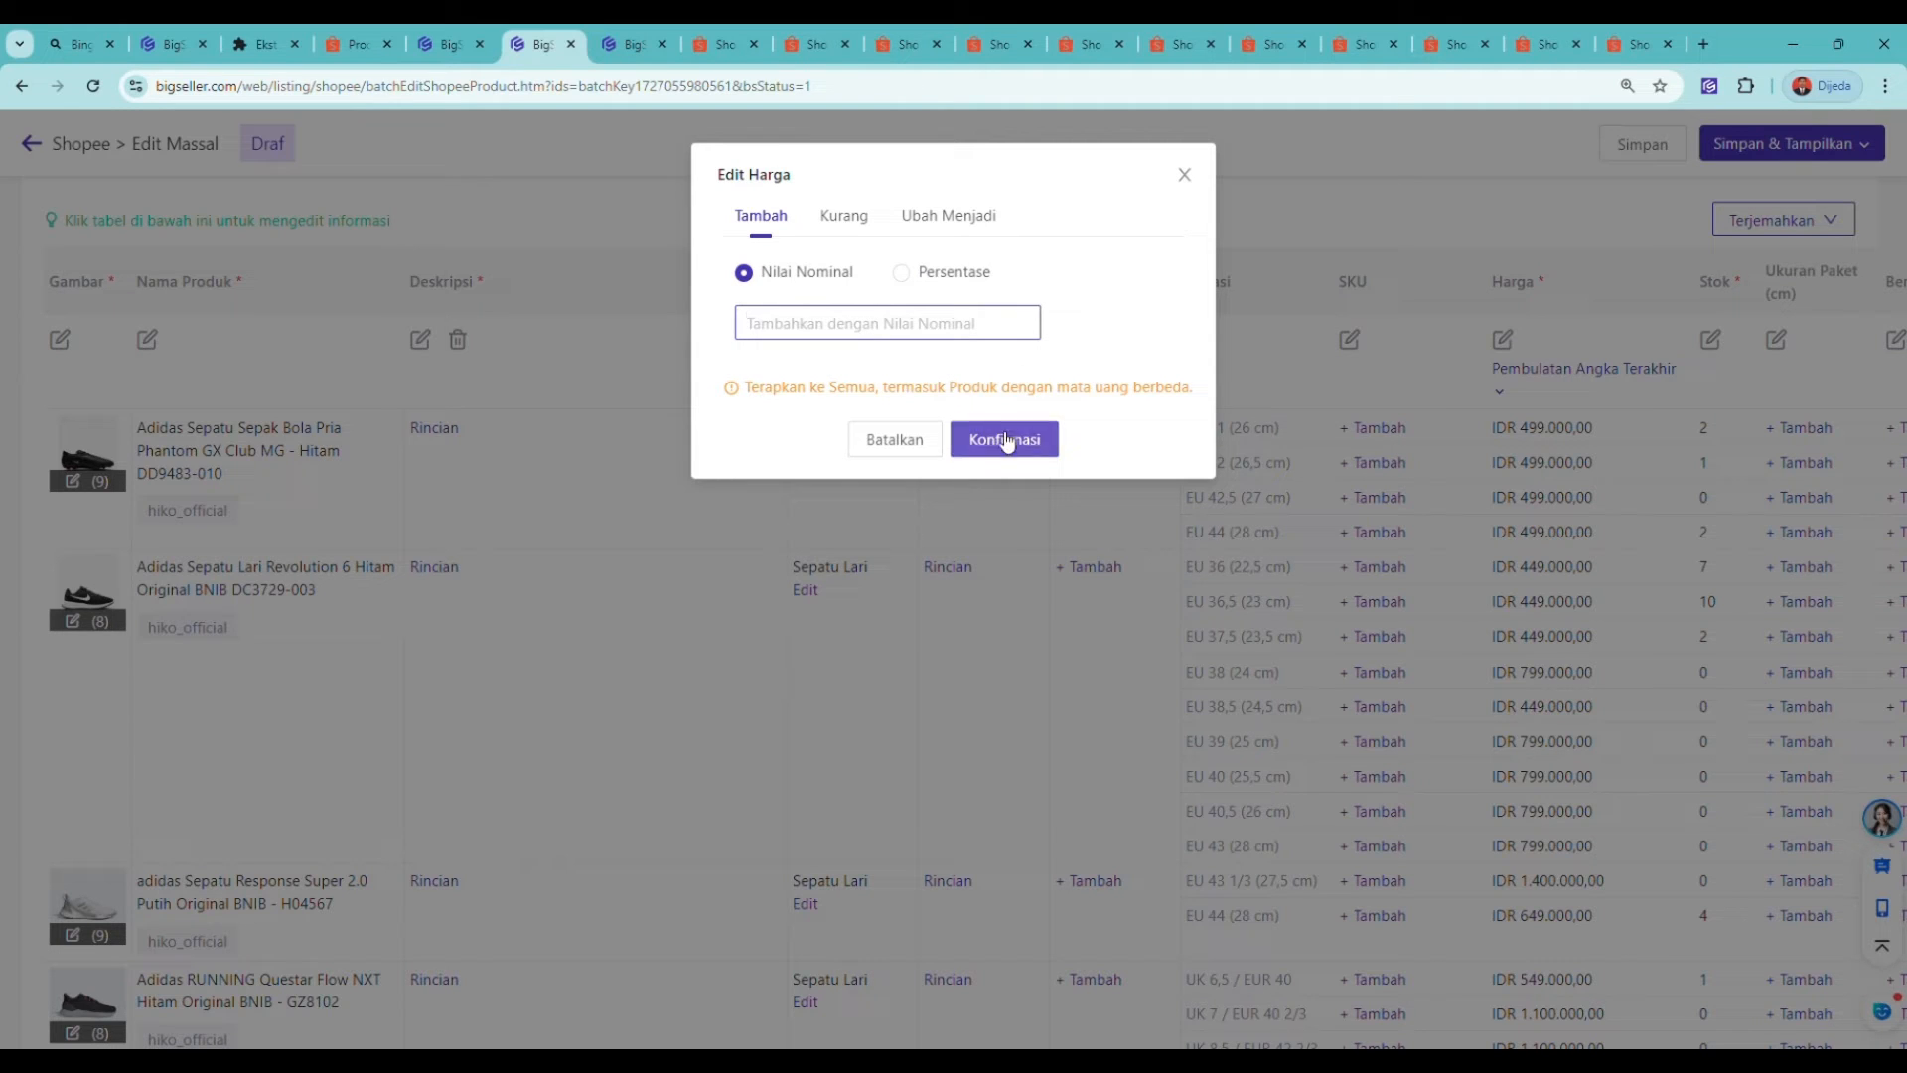
left_click(933, 278)
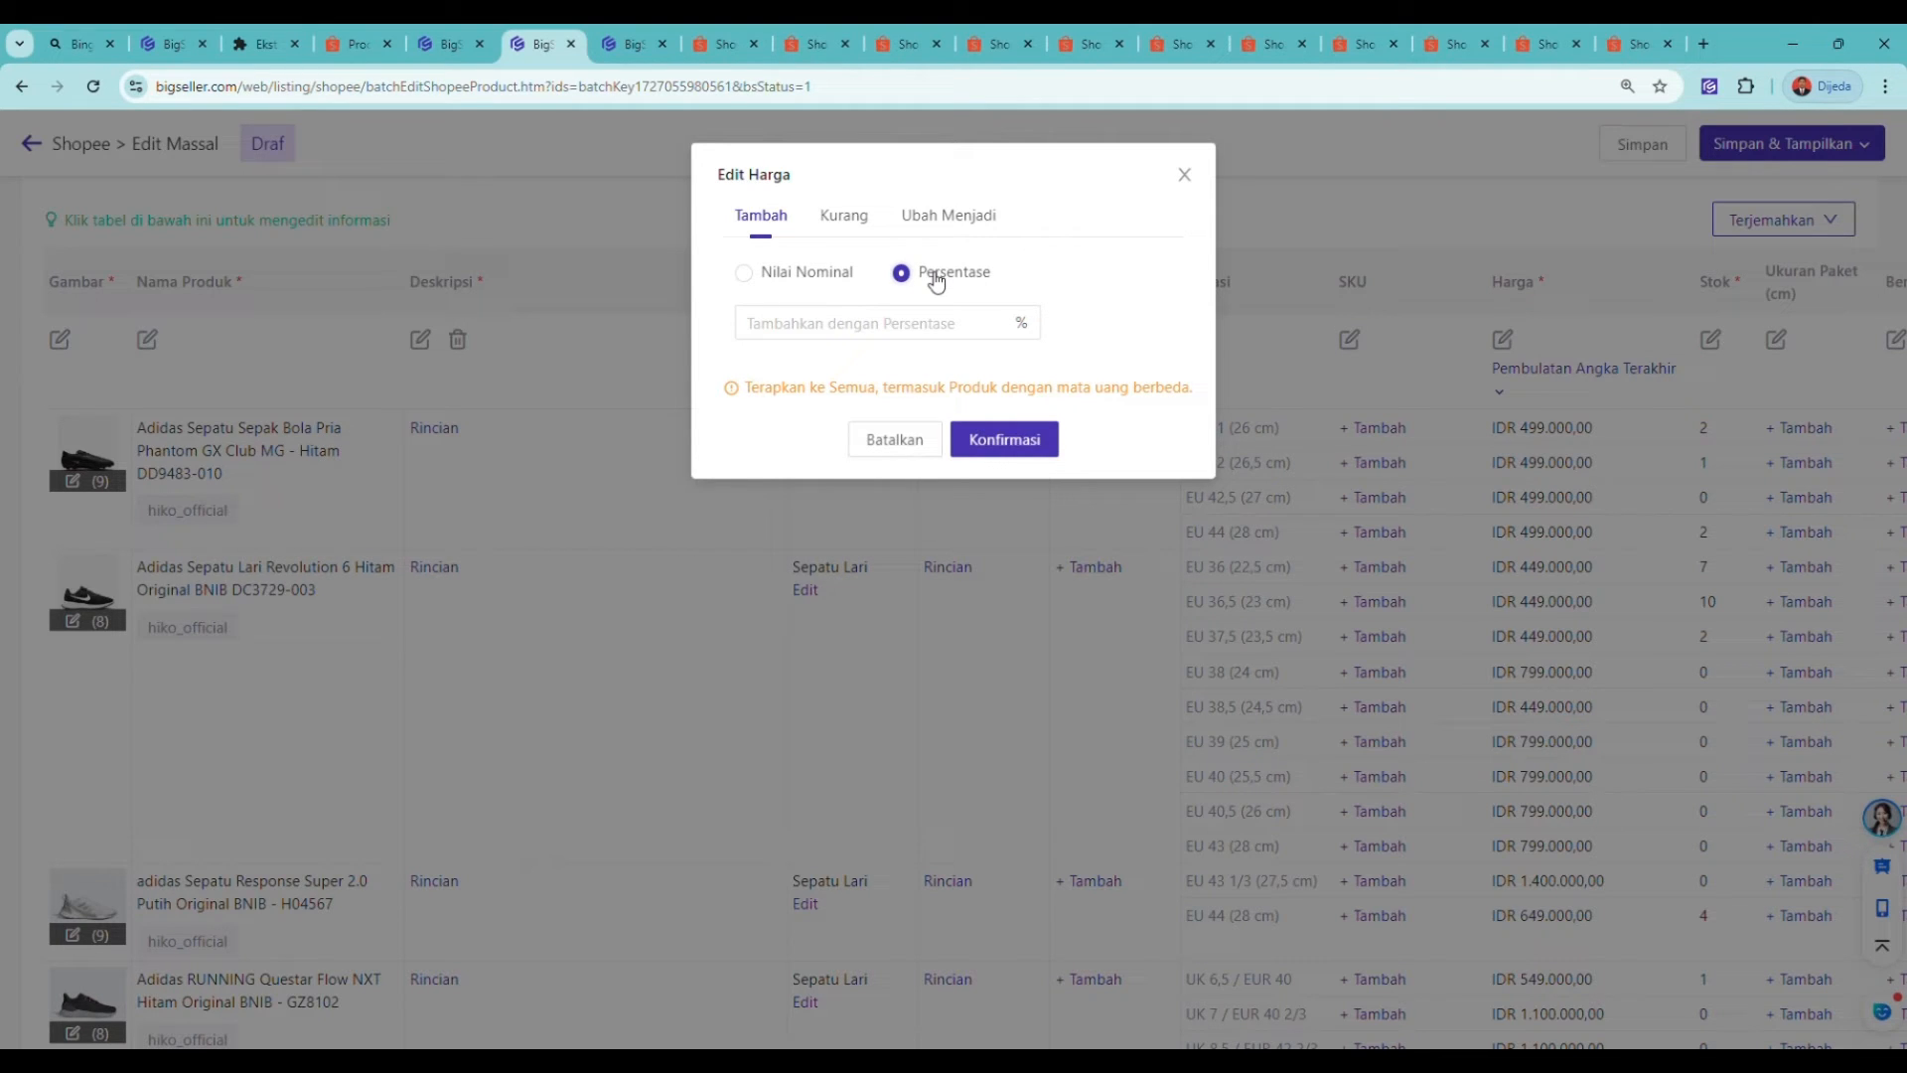
left_click(946, 337)
type("20")
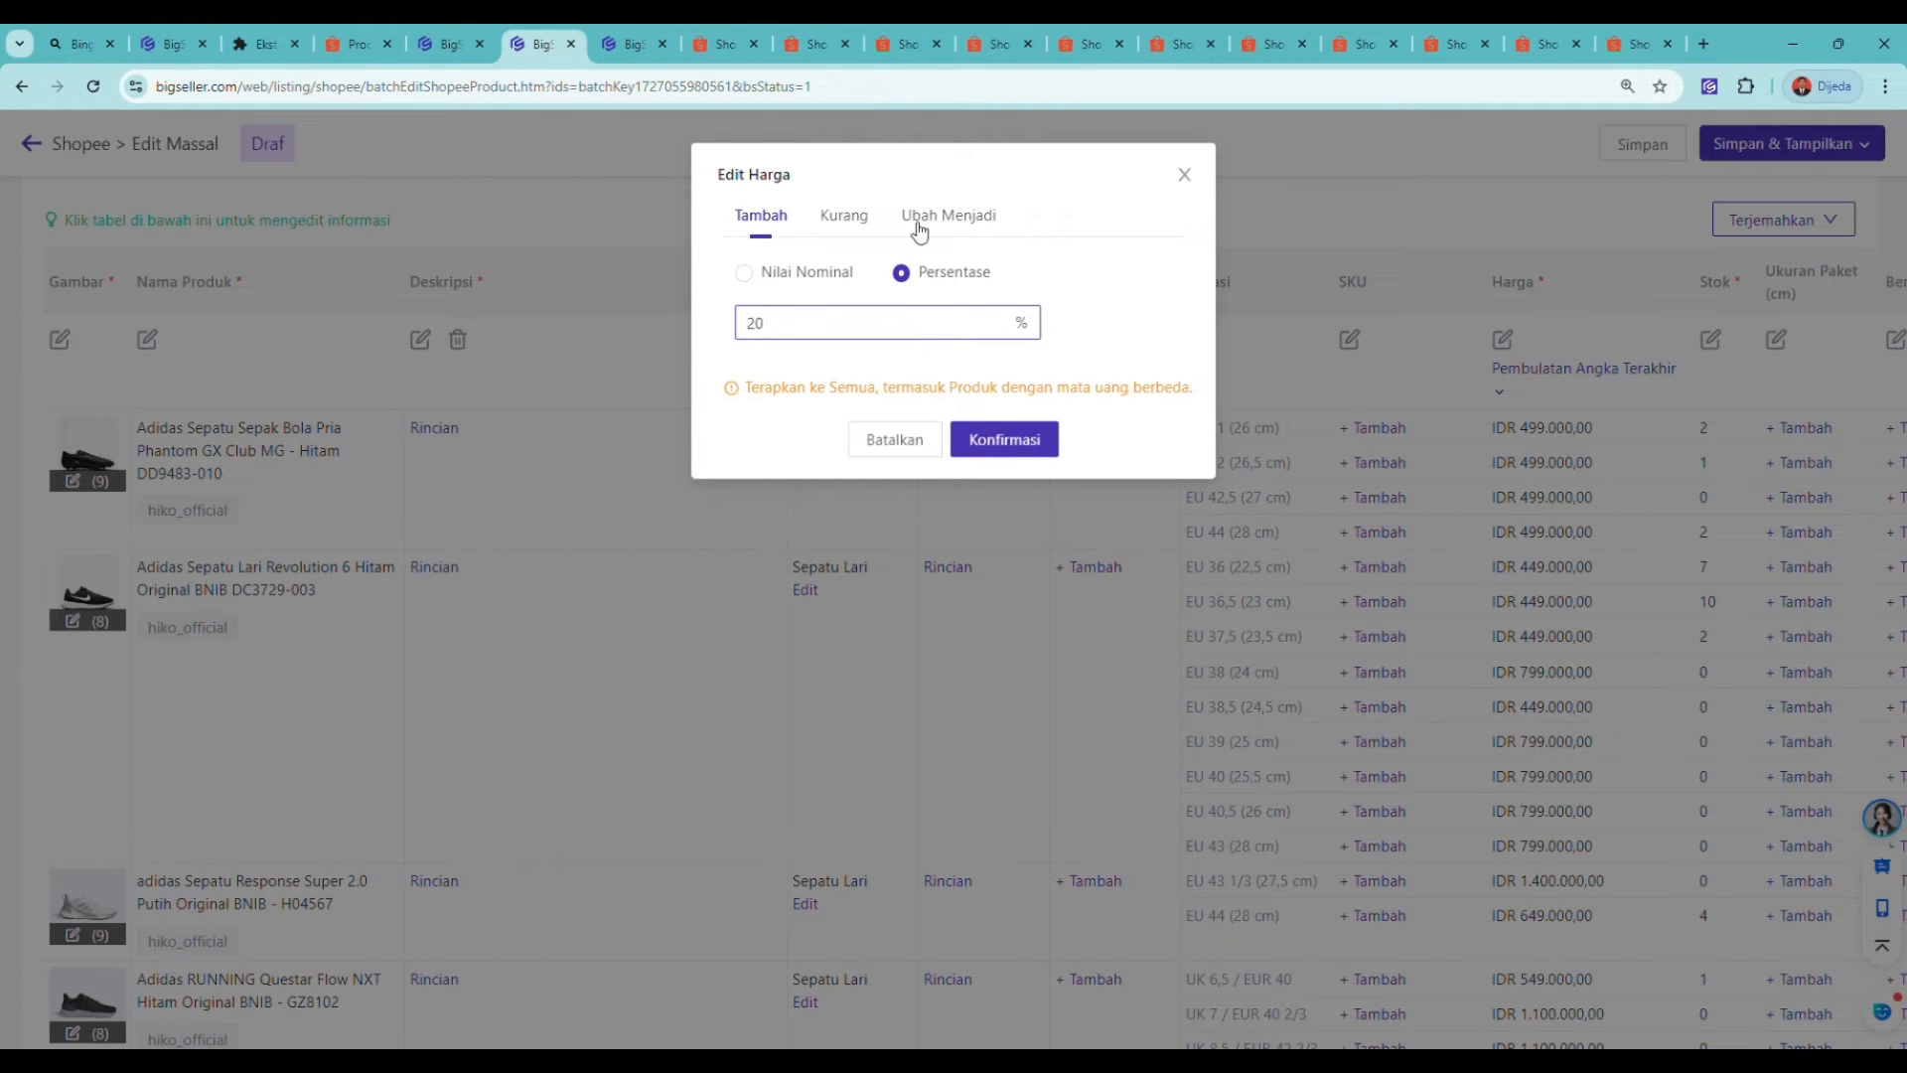
left_click(1002, 438)
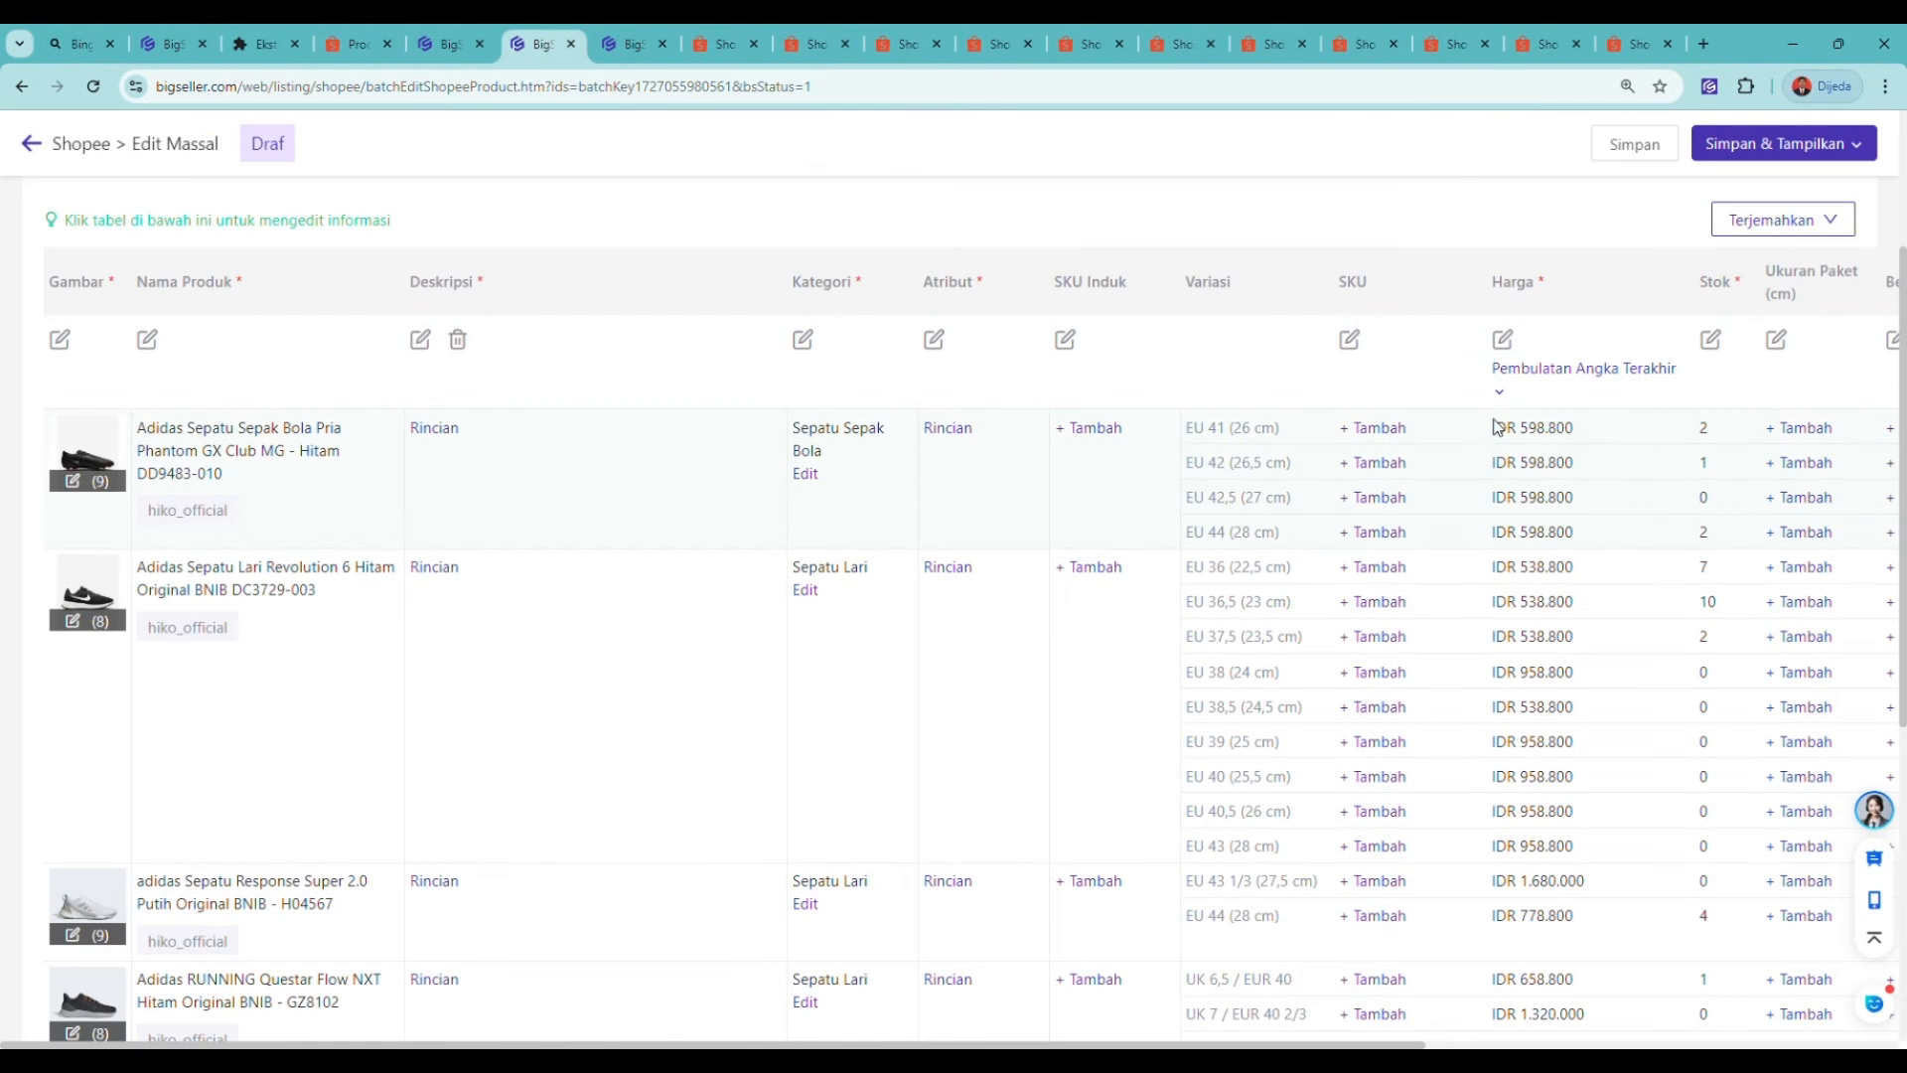
Step: Check the updated prices in the table and try to save the bulk edits to the drafts
left_click_drag(1492, 426, 1549, 484)
scroll(1549, 484, "up", 5)
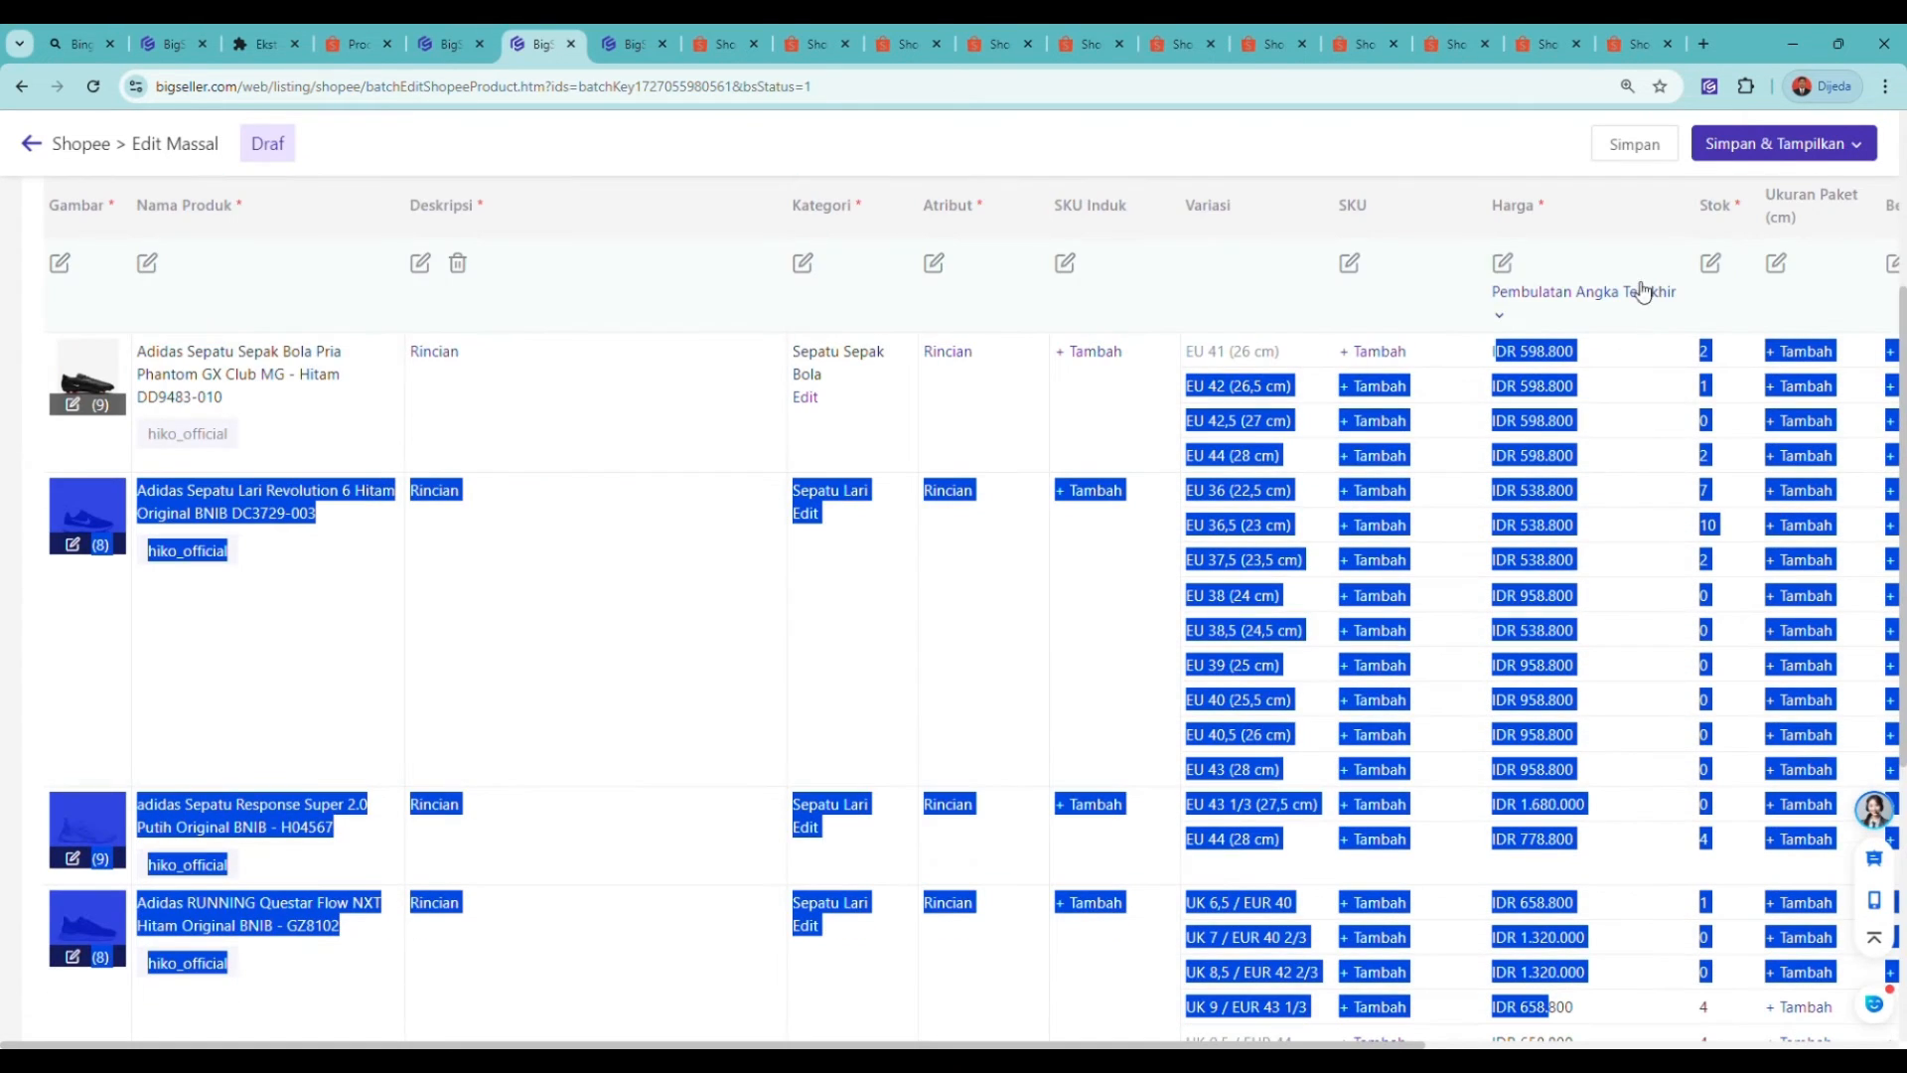
left_click(1614, 149)
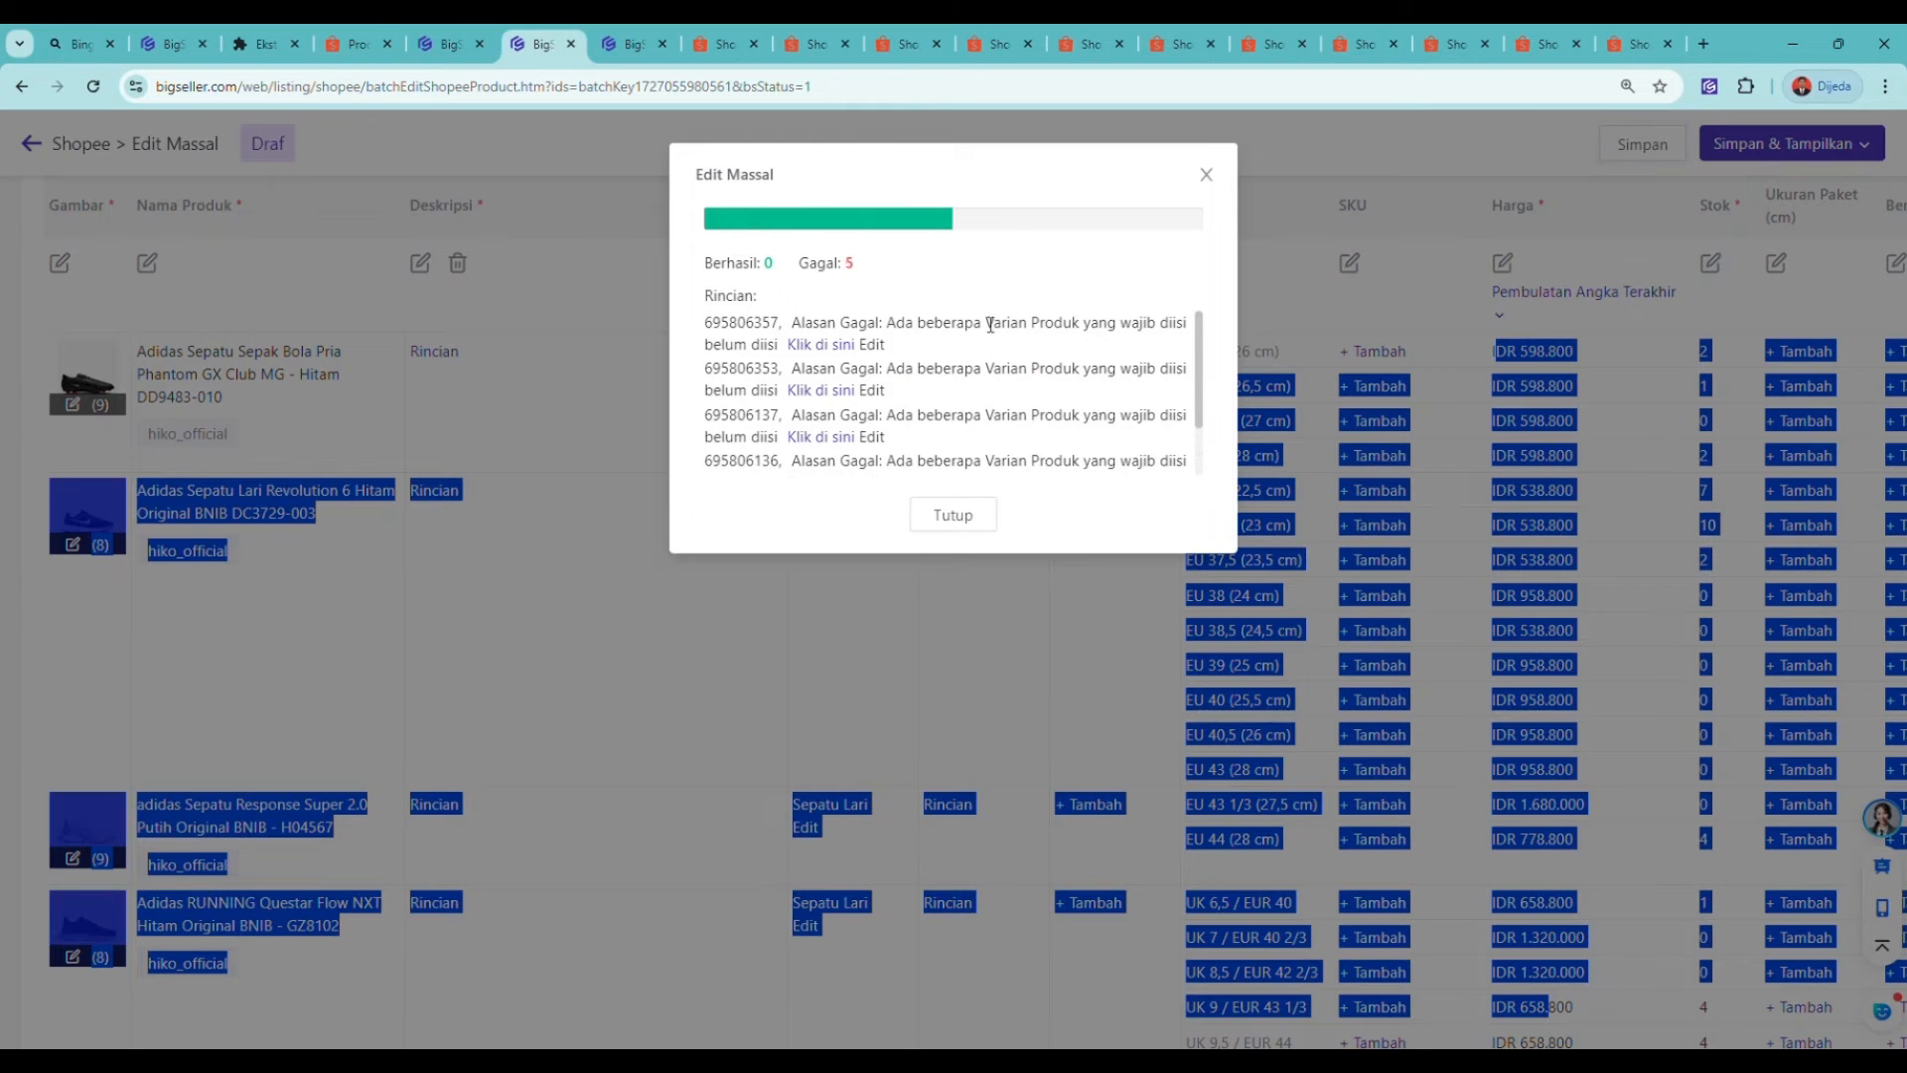